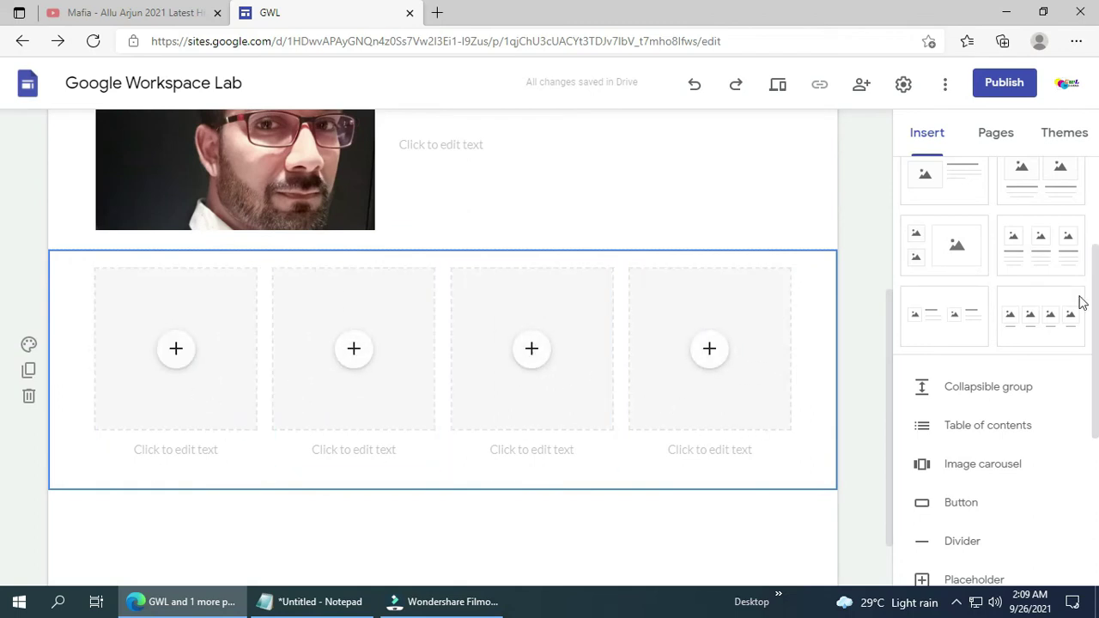
Delete the empty four-image layout section below the photo section
click(400, 485)
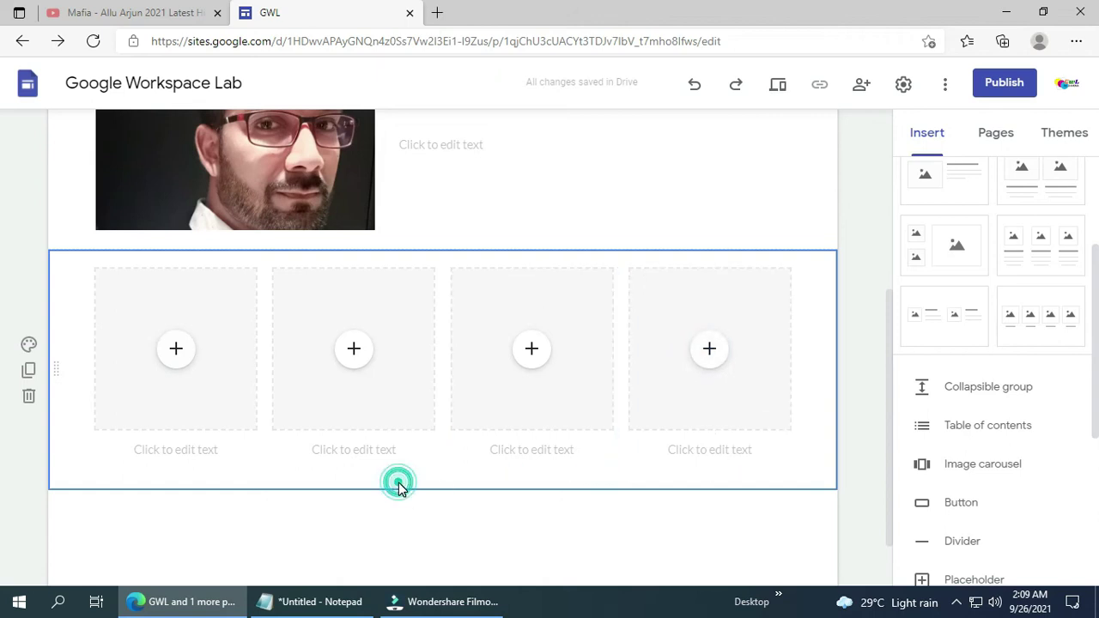
click(28, 396)
Try out the three-column image layout and the layout with two small images beside a large one, deleting each
drag(1047, 241, 183, 504)
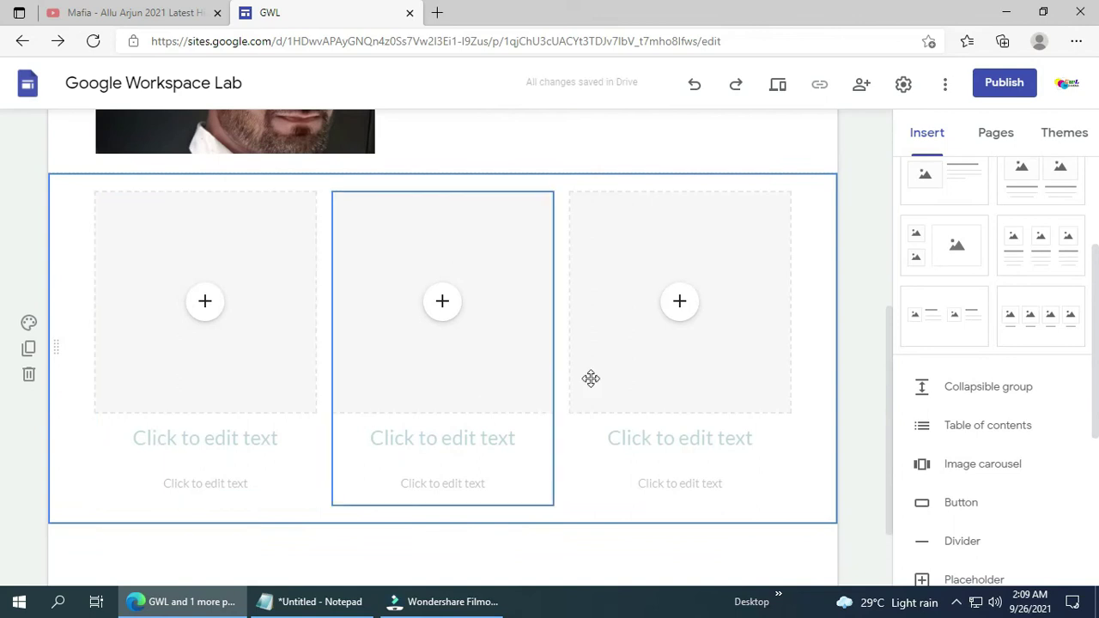
click(28, 372)
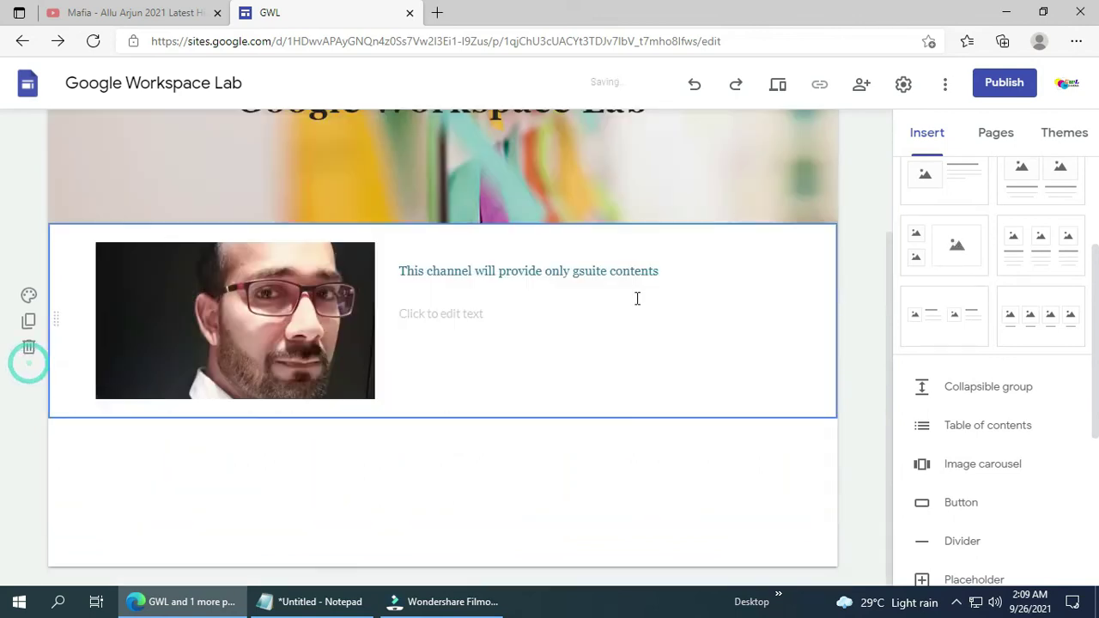
drag(962, 249, 197, 524)
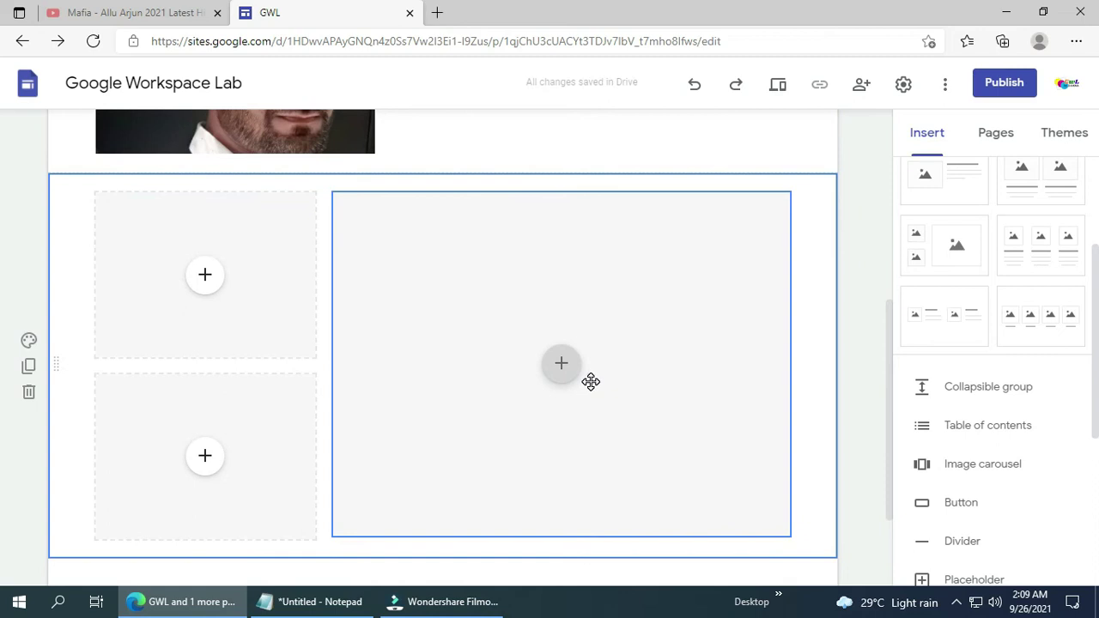
click(559, 359)
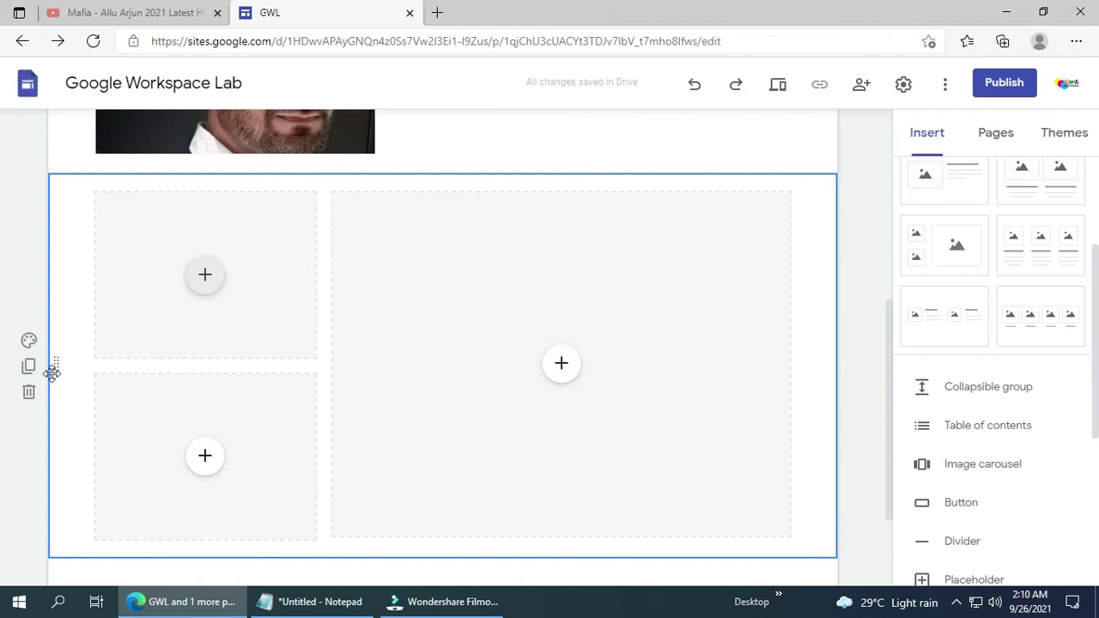
click(28, 392)
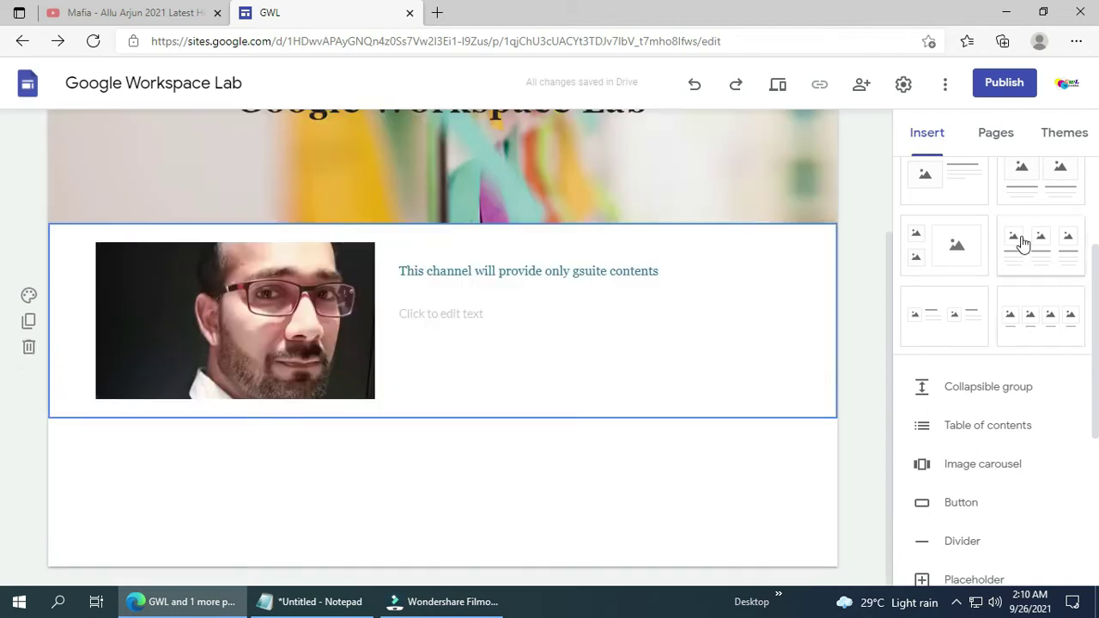
Start embedding web content in the page, with the URL option ready for entry
scroll(1018, 240, up, 3)
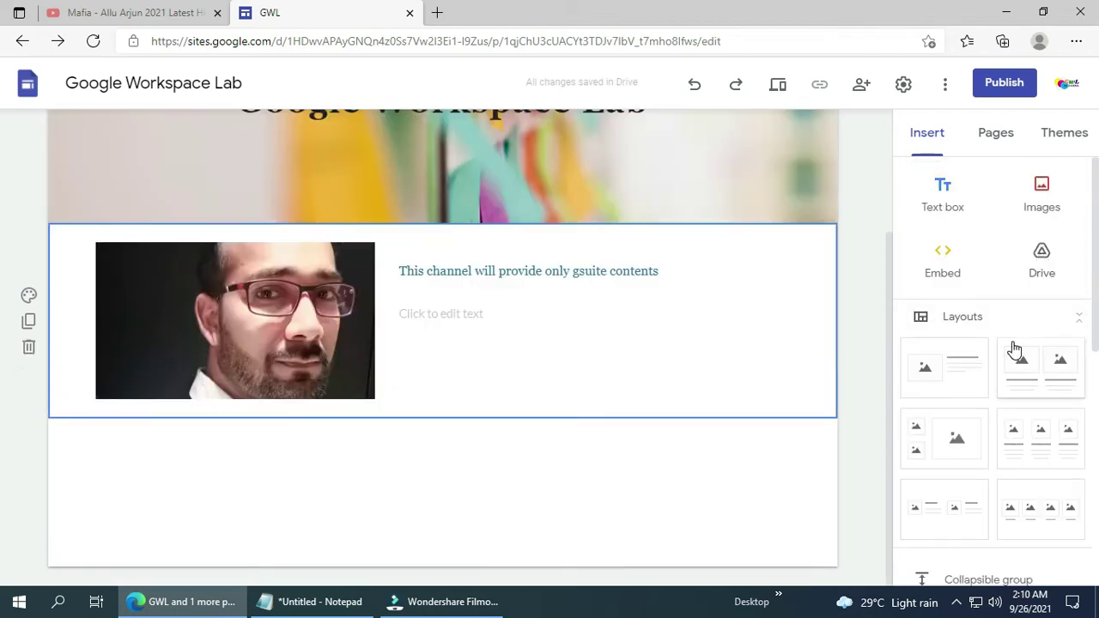
click(945, 262)
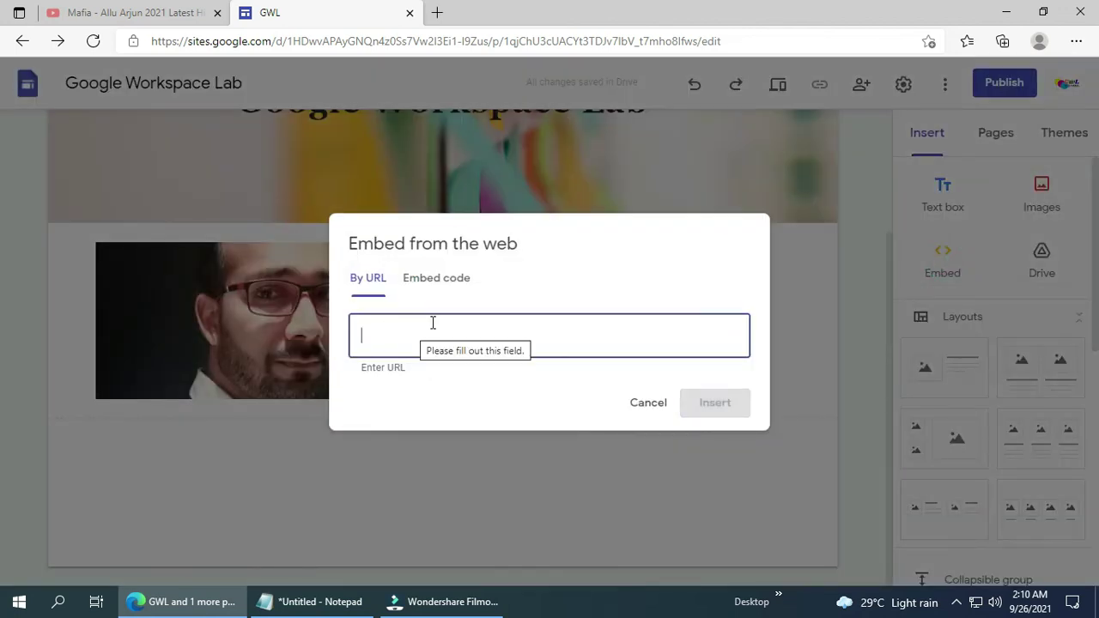
right_click(407, 328)
click(363, 336)
Open Google Drive in a new browser tab, going through the Google home page
click(437, 13)
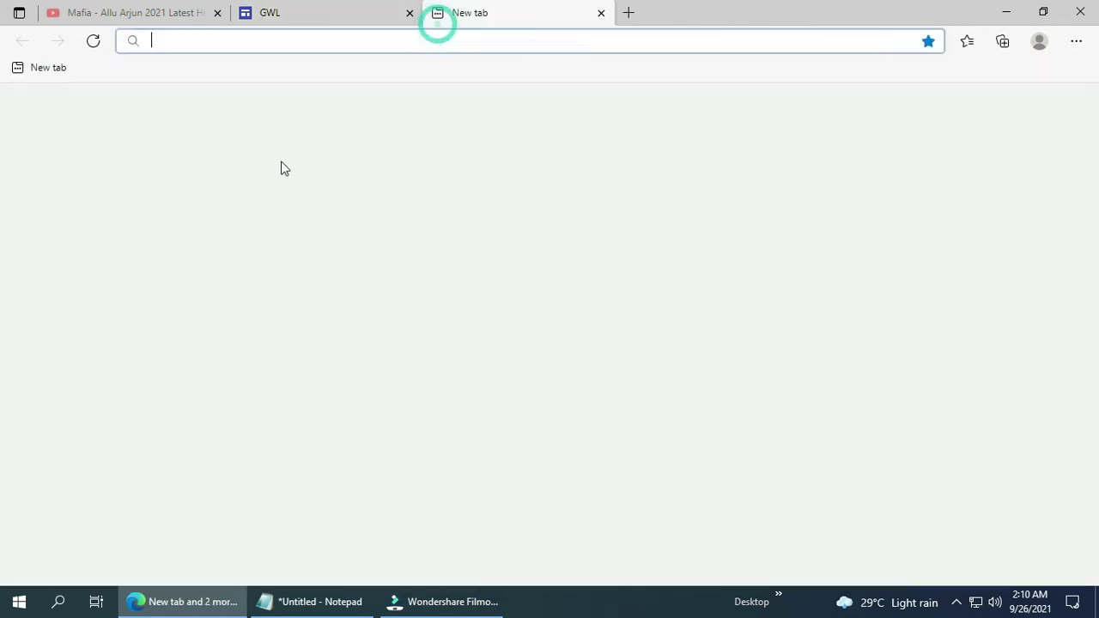
click(152, 443)
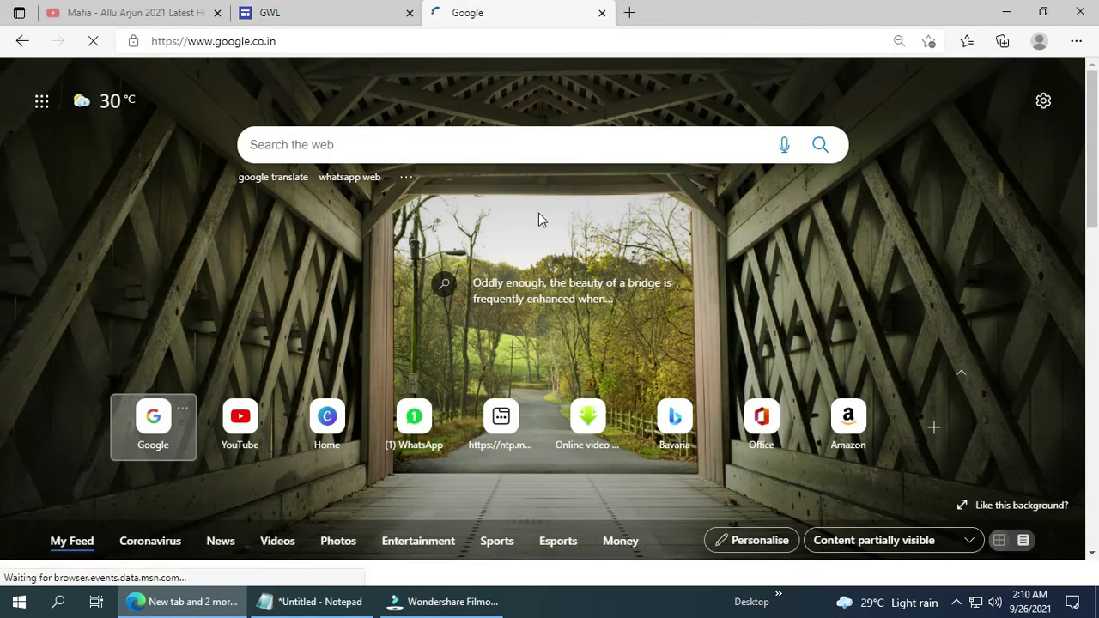
click(1040, 86)
click(1044, 155)
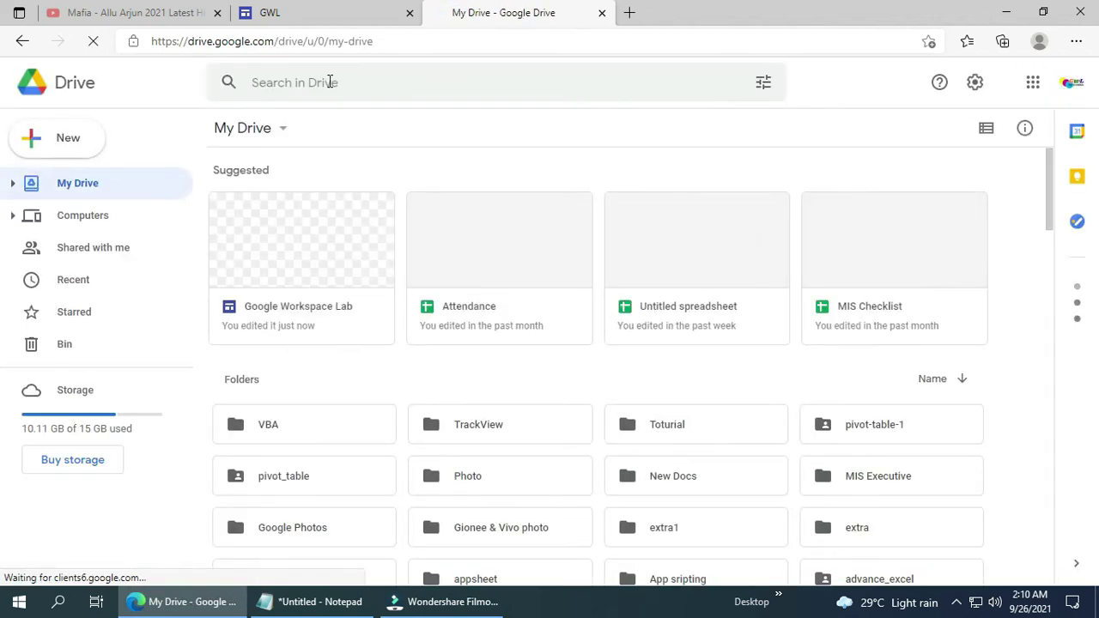
Search Google Drive for "form"
scroll(480, 315, down, 10)
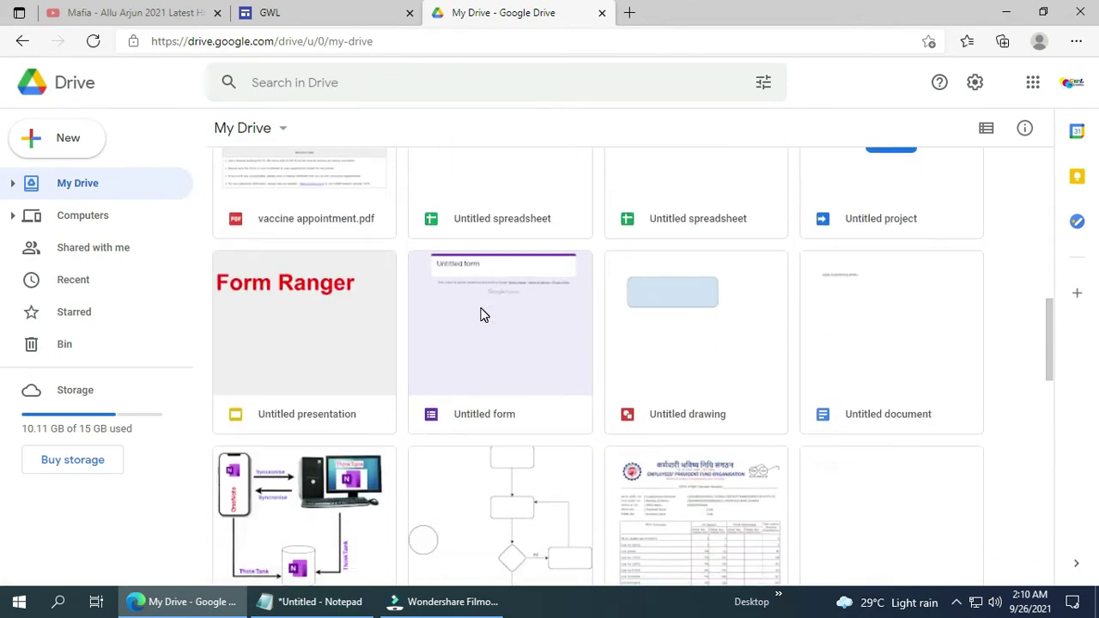
click(405, 77)
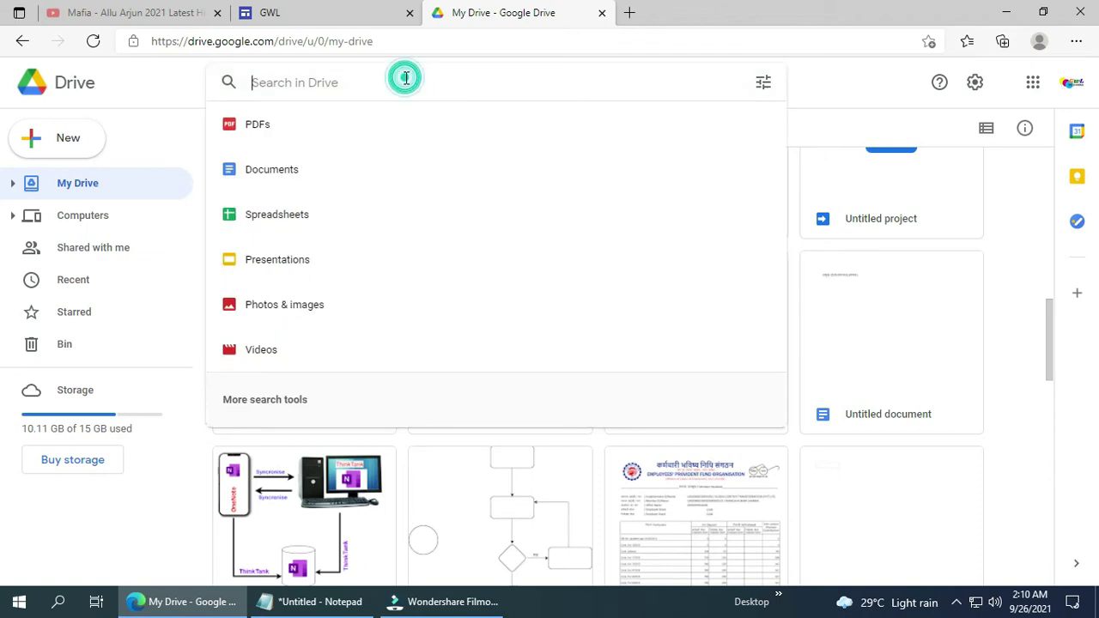
text(form)
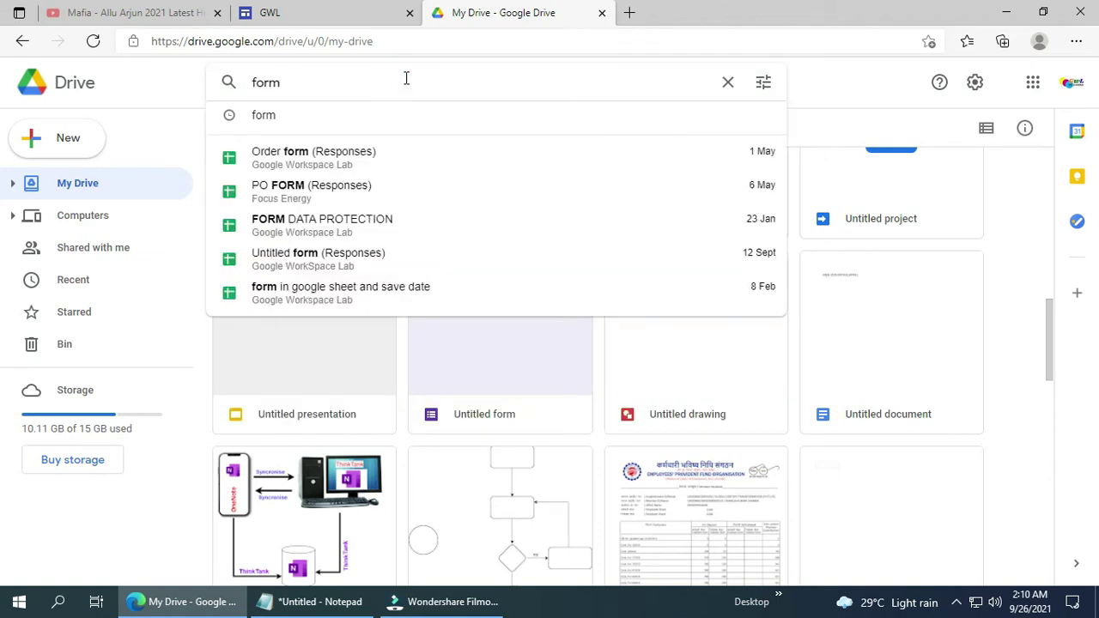
key(Return)
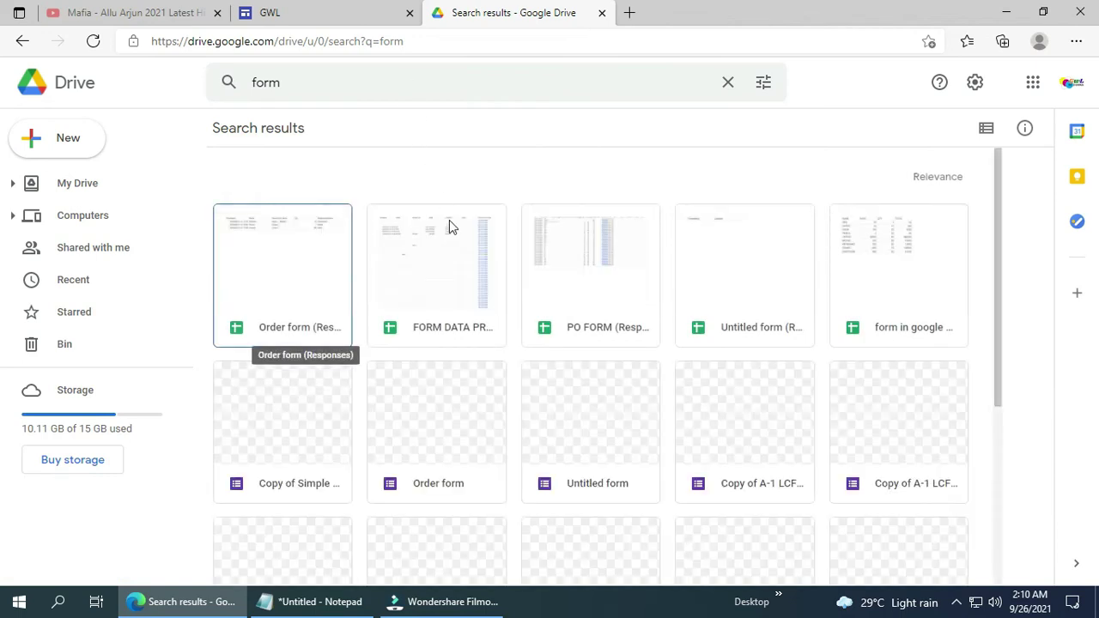
Find the FORM DATA PROTECTION form among the search results and open it for editing
scroll(741, 413, down, 3)
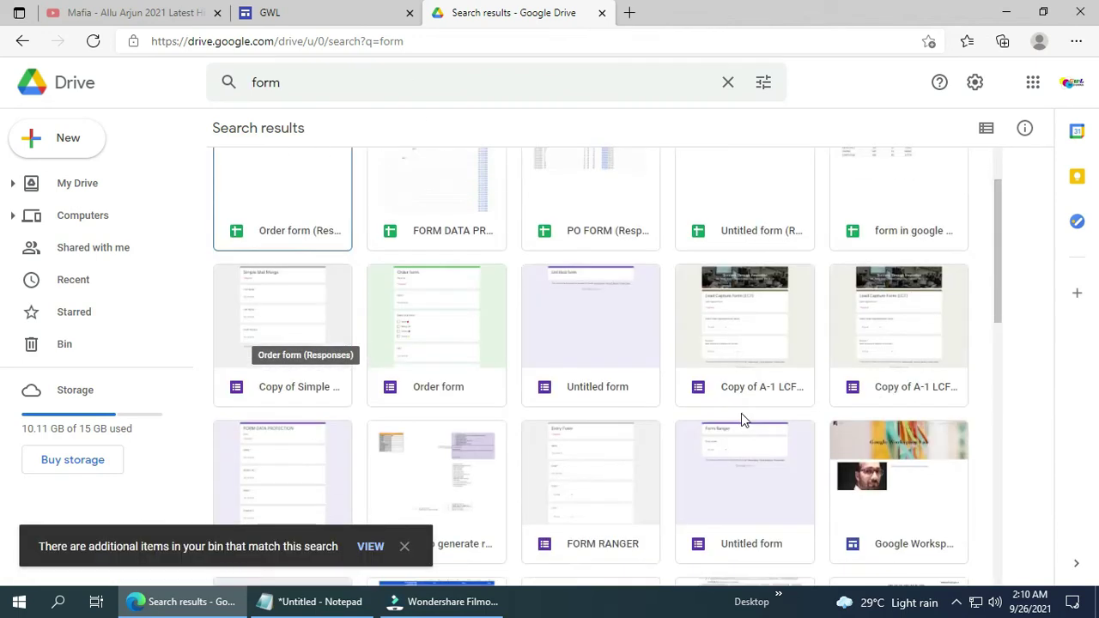
scroll(290, 462, down, 2)
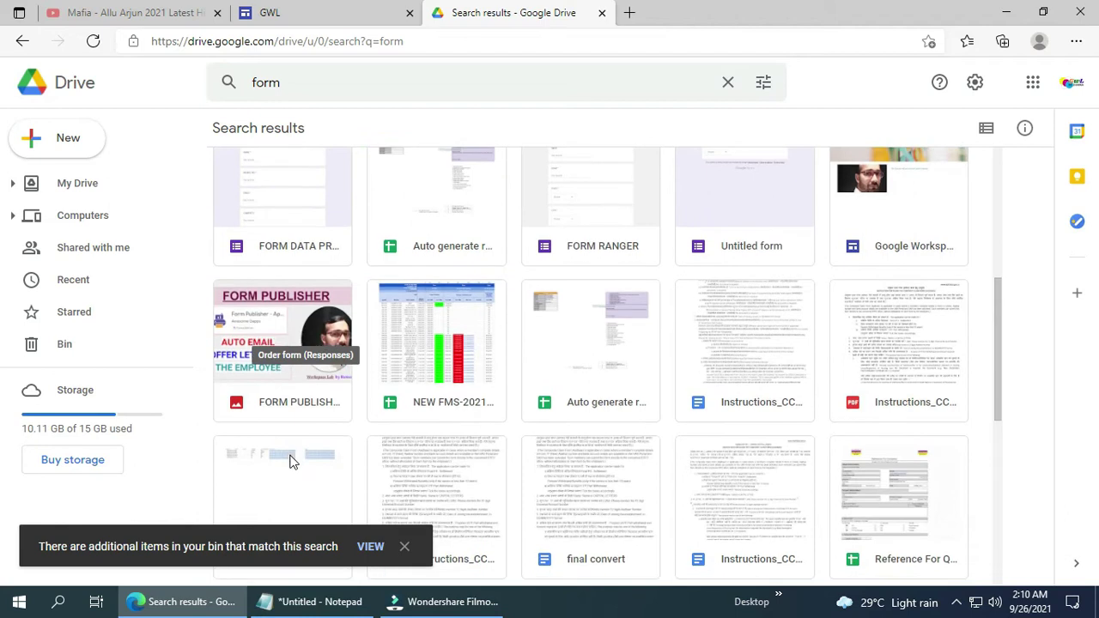
scroll(264, 259, up, 1)
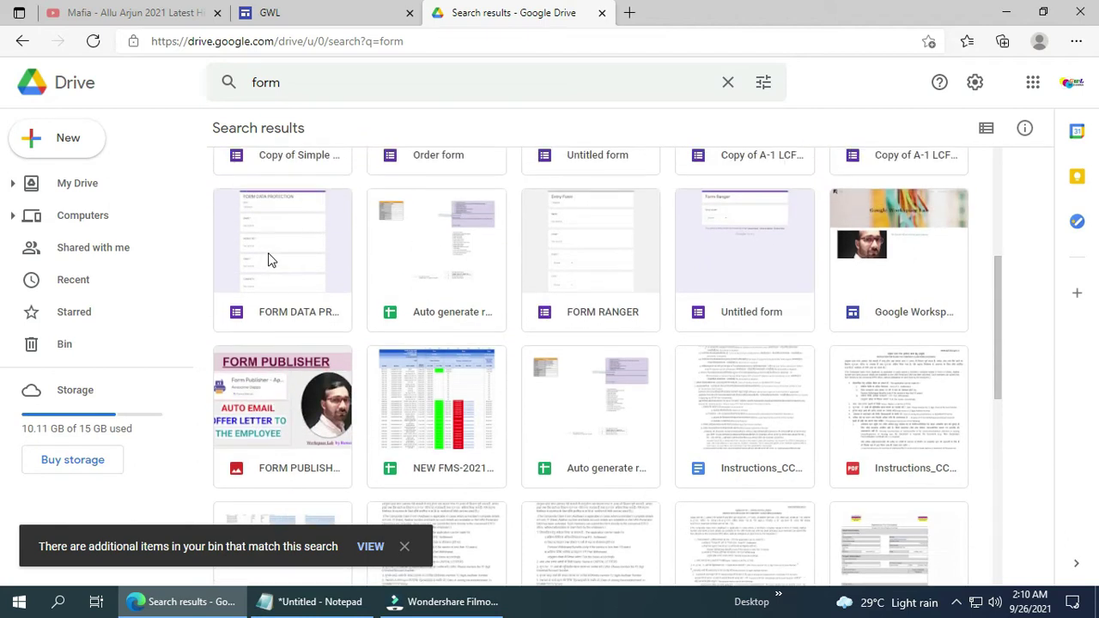
click(265, 253)
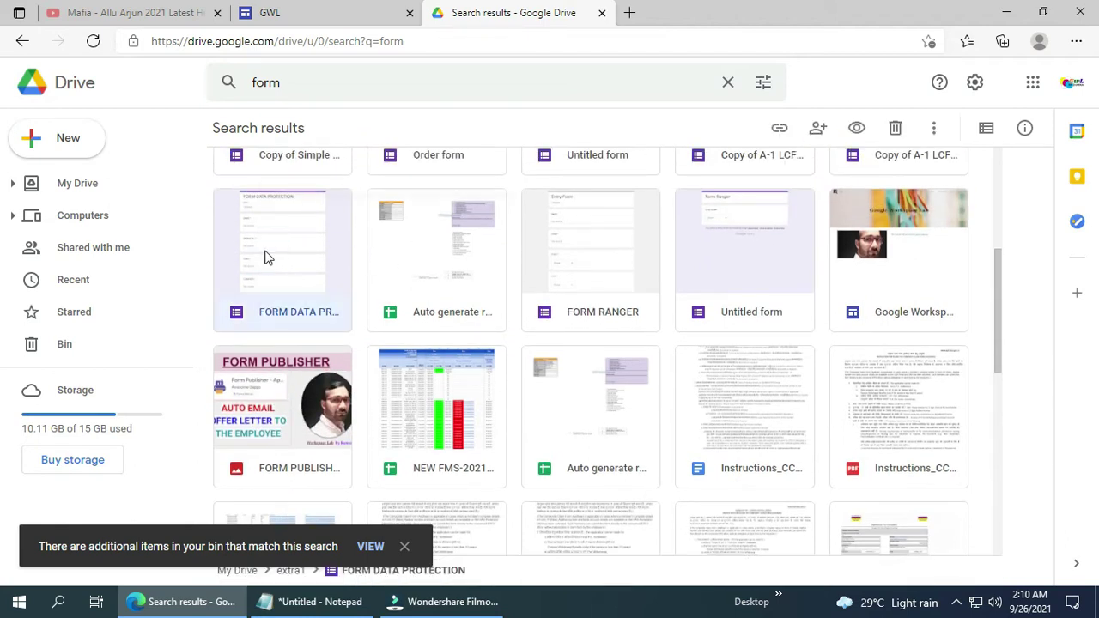
right_click(265, 256)
double_click(238, 261)
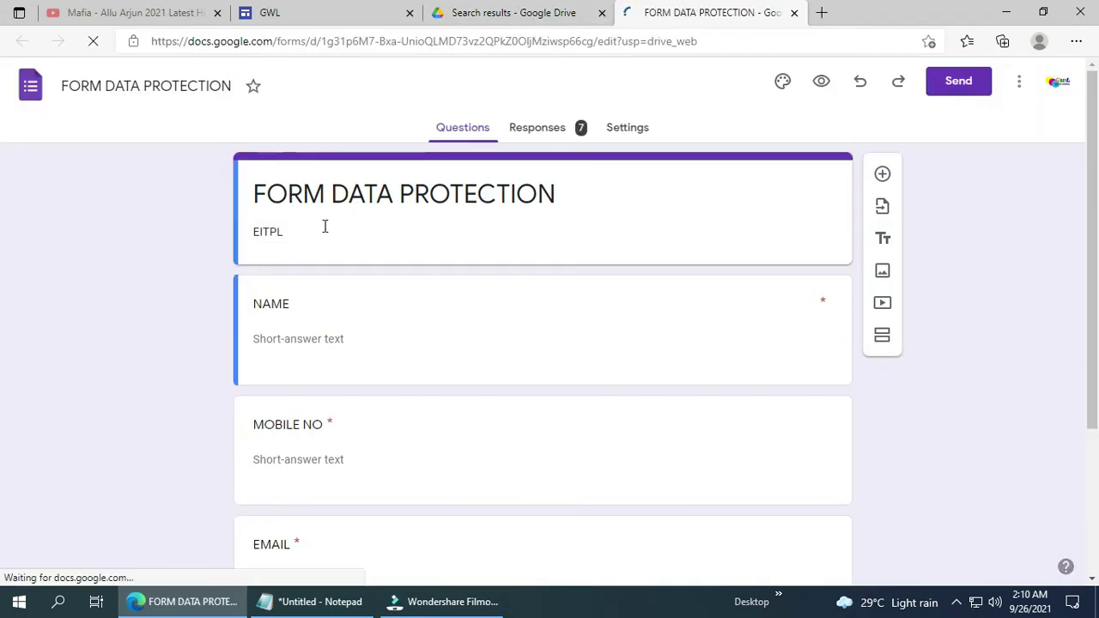
Copy the embed HTML code of the FORM DATA PROTECTION form from its sending options
click(965, 81)
click(539, 203)
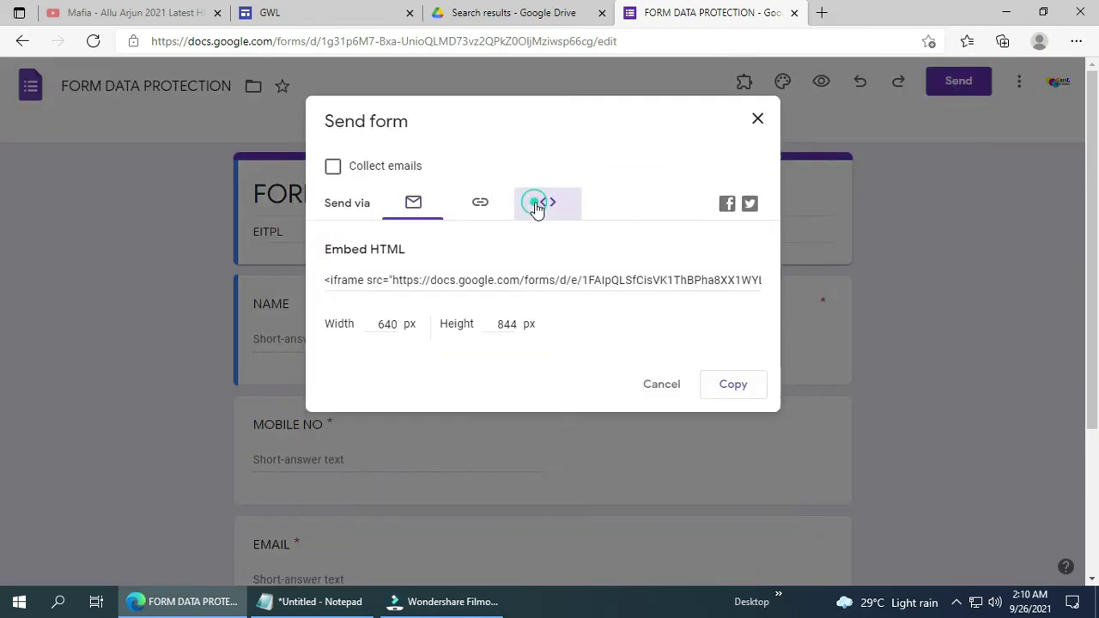
click(733, 385)
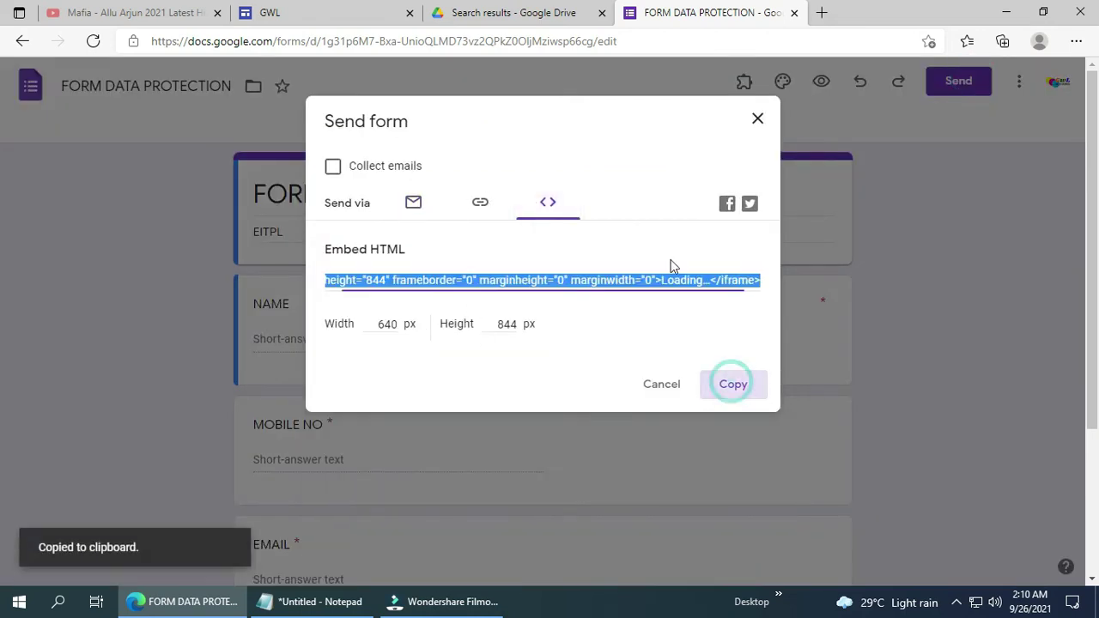
Return to the GWL site and insert the form into the page by pasting the copied HTML as embed code
click(343, 12)
click(503, 336)
key(ctrl+v)
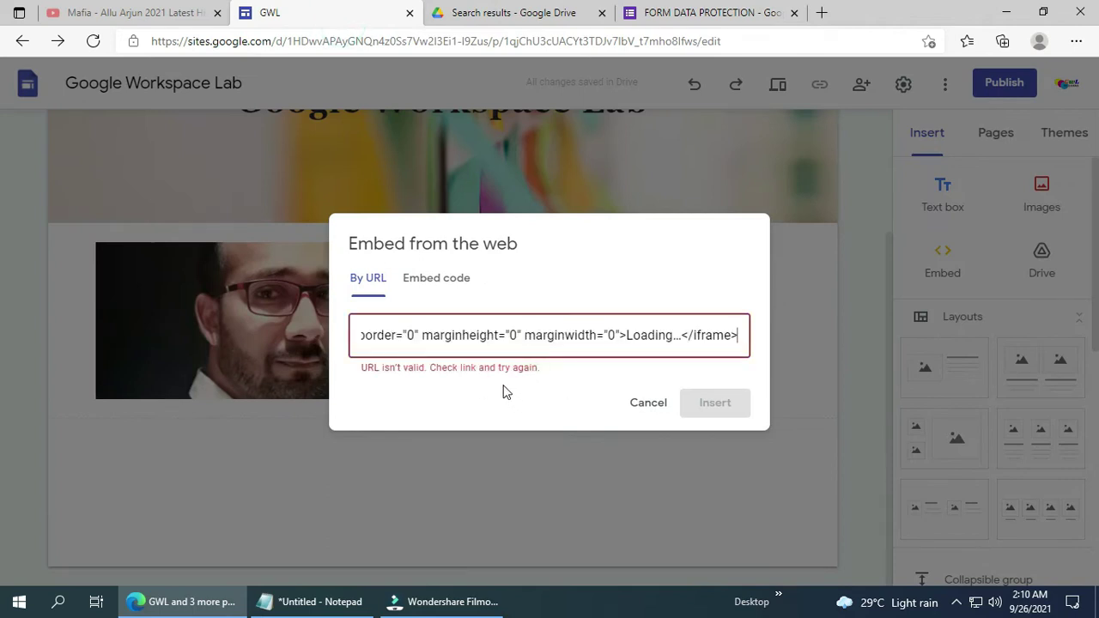
click(427, 277)
click(421, 336)
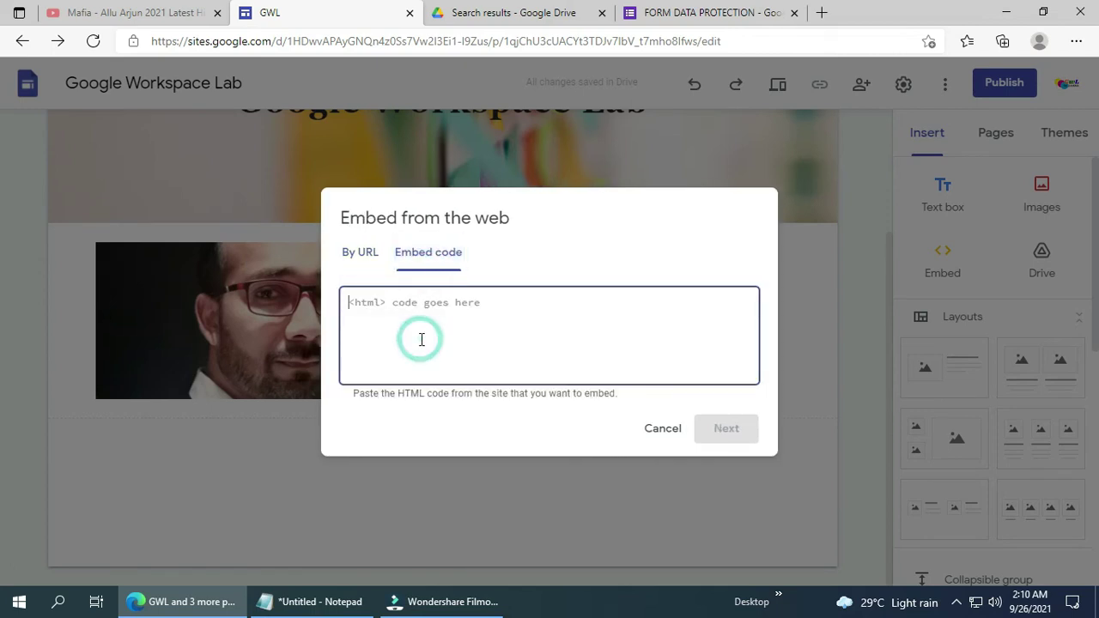
key(ctrl+v)
click(724, 429)
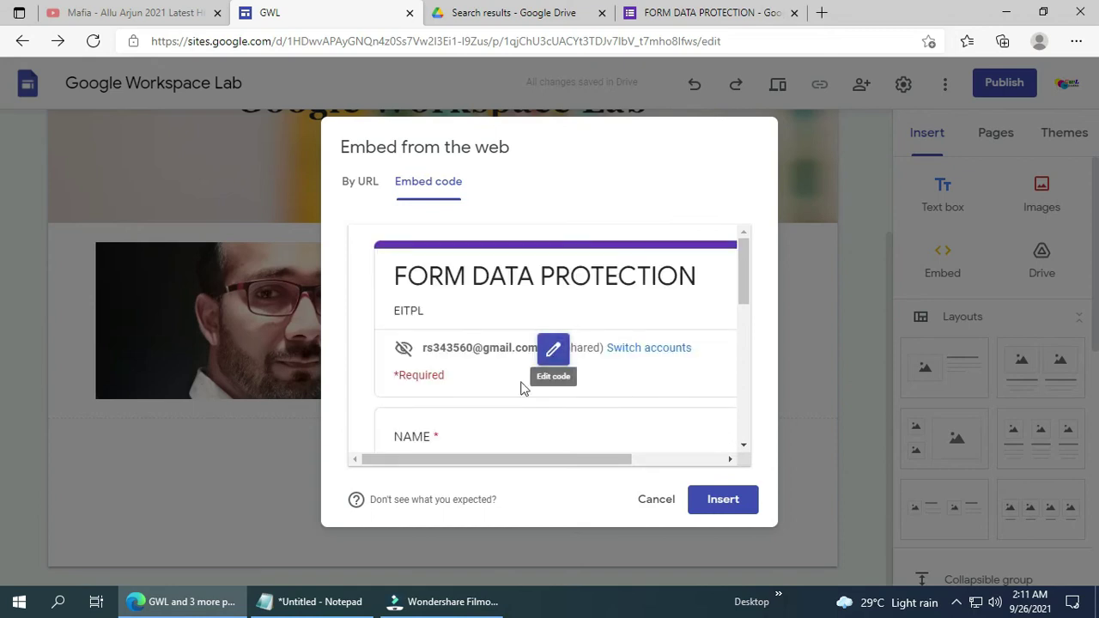
click(730, 504)
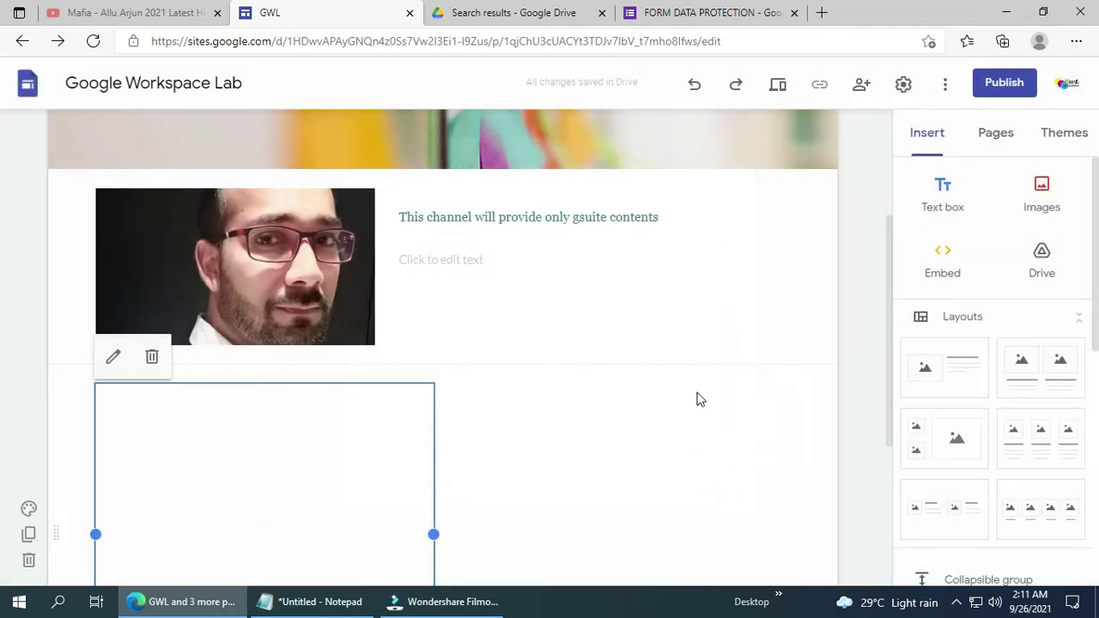
Select the embedded form on the page and check how it sits below the photo section
click(561, 356)
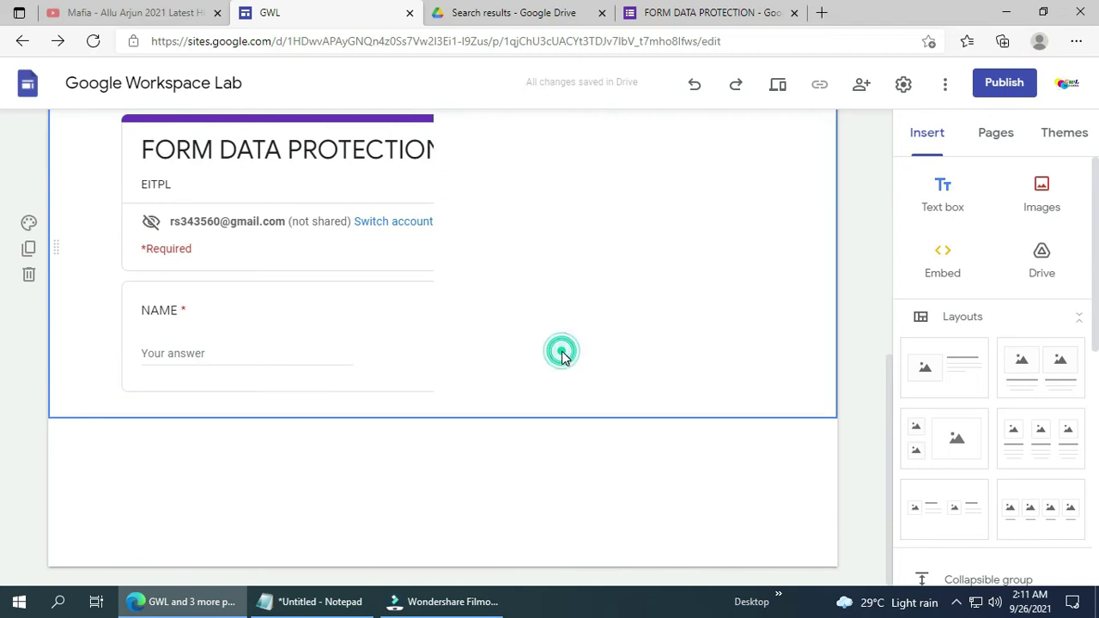
click(268, 334)
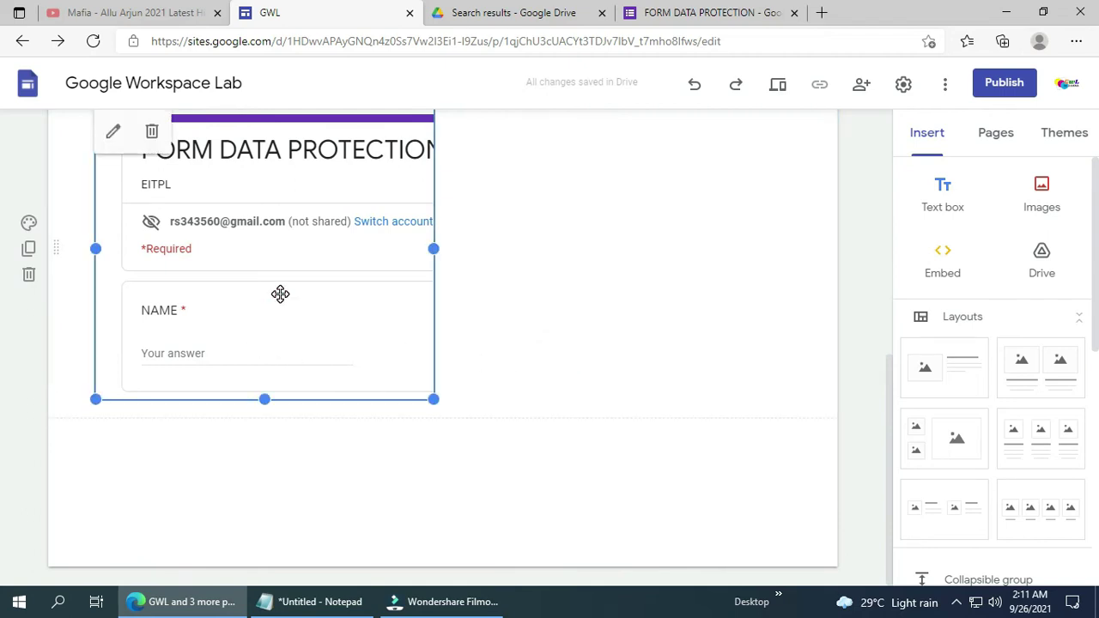
scroll(280, 295, up, 3)
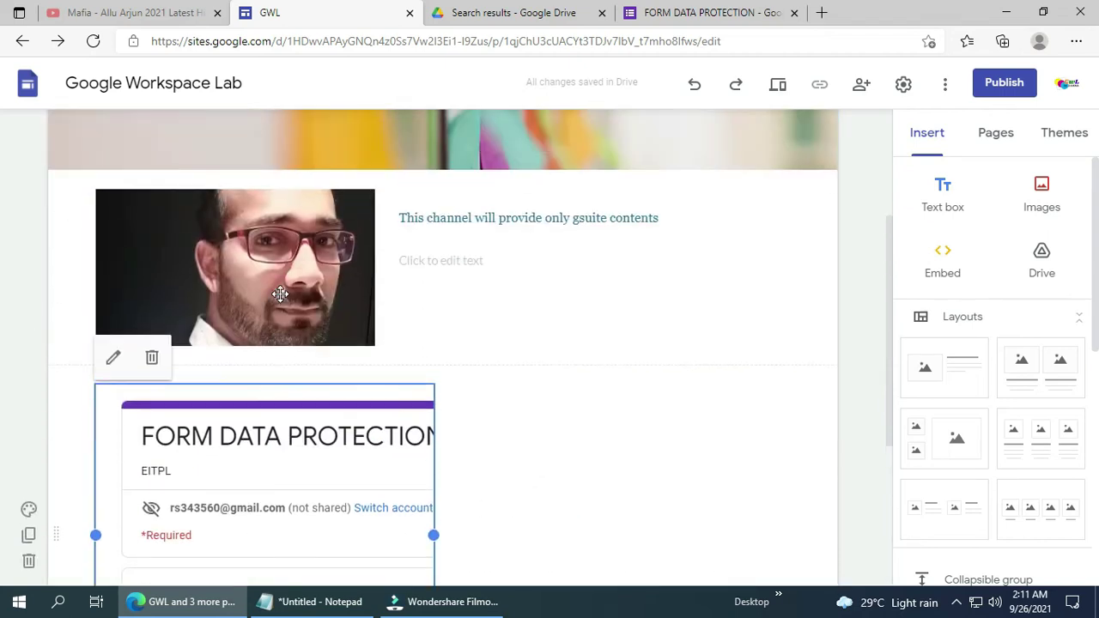
Preview the site and examine the embedded form at large-screen size, including all its questions, and at tablet size
click(785, 89)
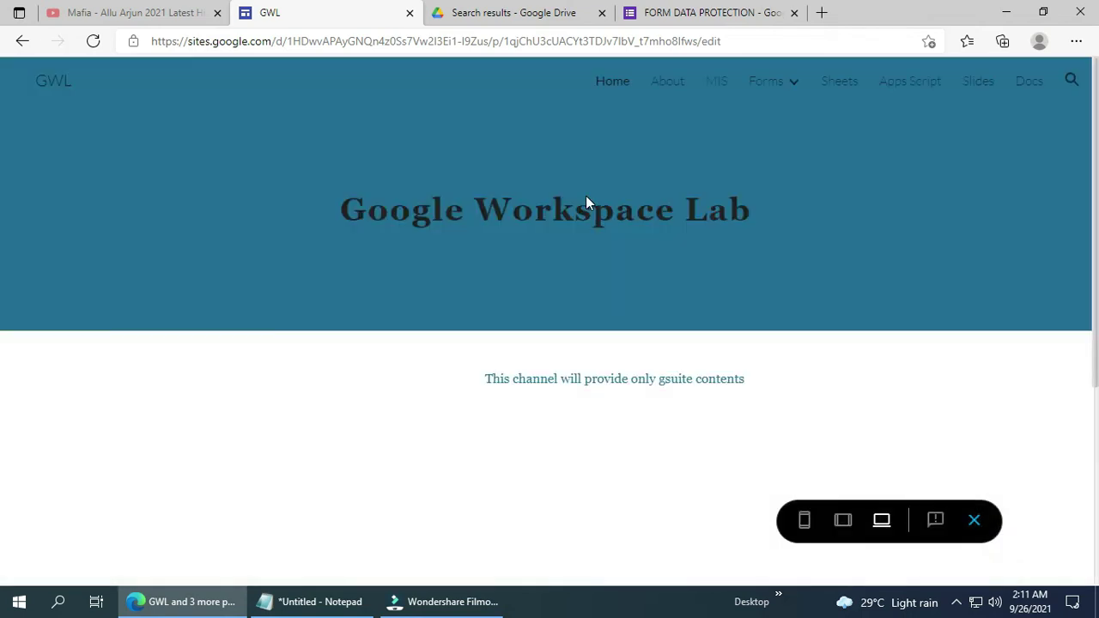
scroll(640, 243, down, 5)
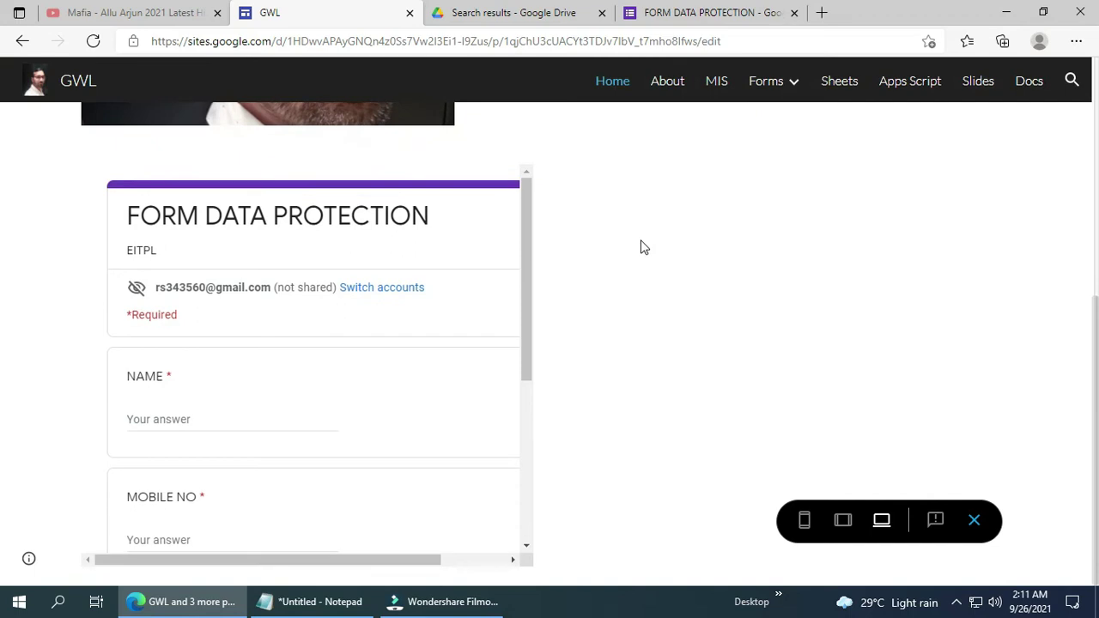
scroll(243, 302, down, 2)
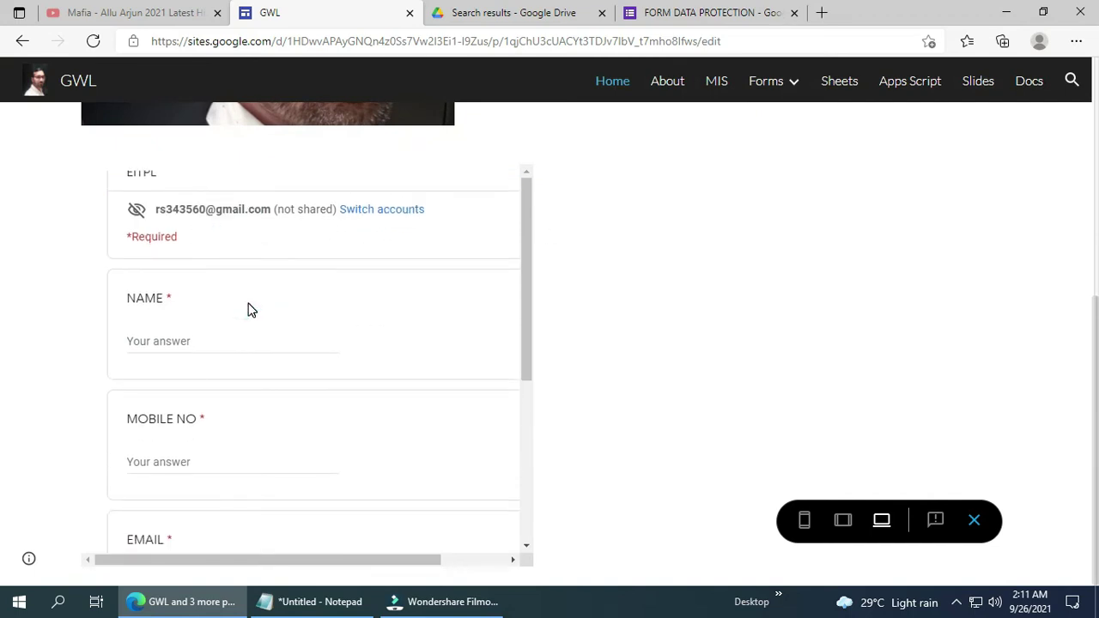
scroll(260, 398, down, 4)
scroll(261, 398, up, 4)
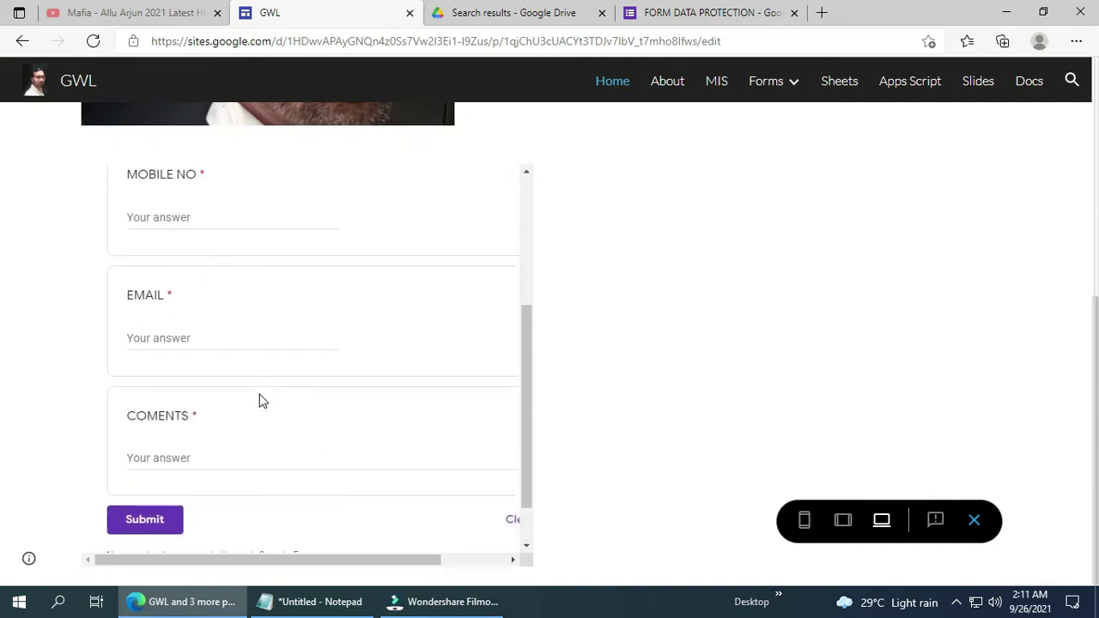
scroll(421, 375, up, 2)
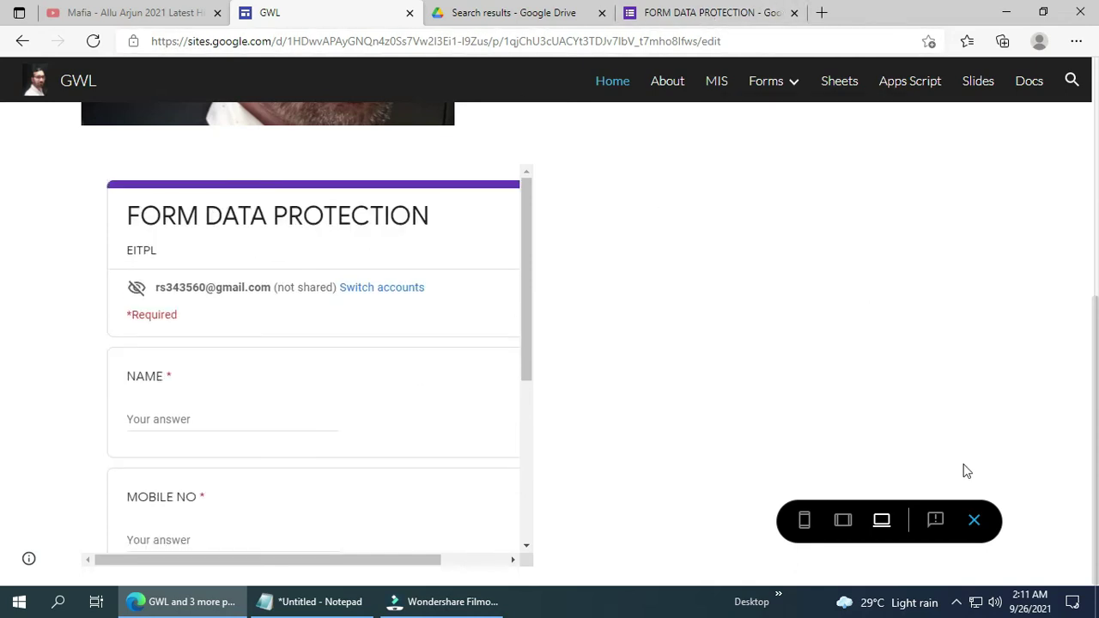
click(848, 523)
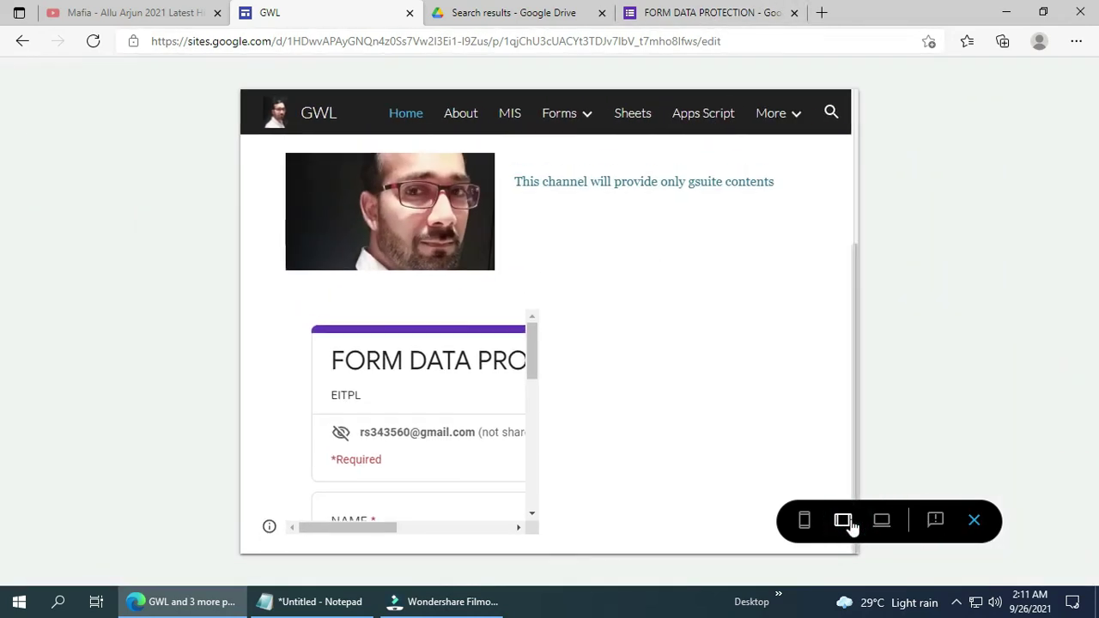
Examine the home page preview at phone size down to the embedded form, and exit the preview
click(804, 522)
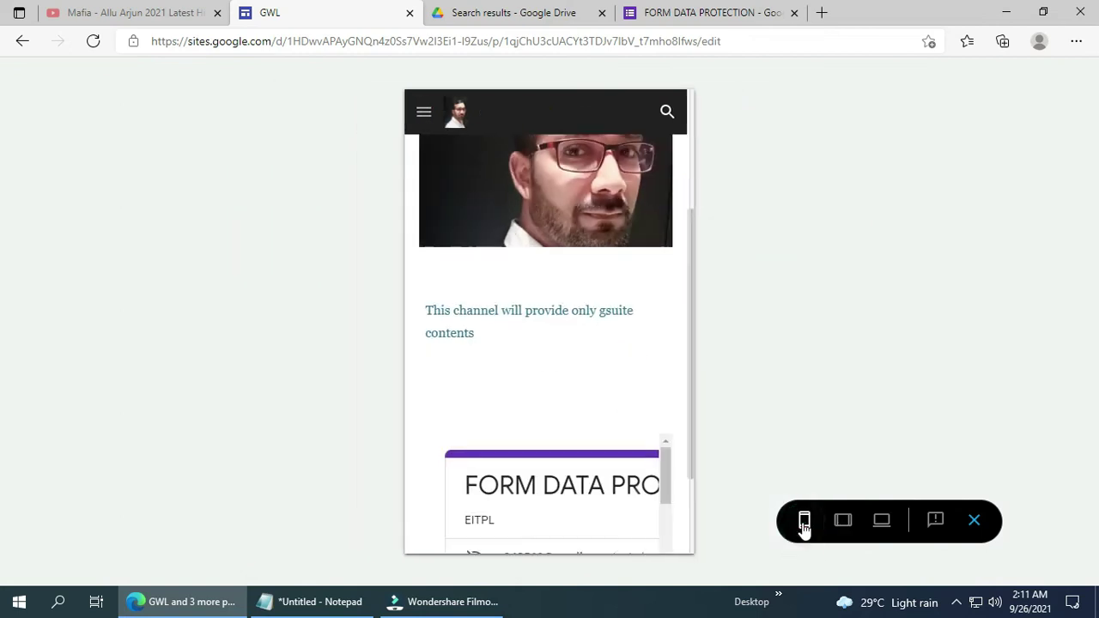
scroll(615, 345, down, 1)
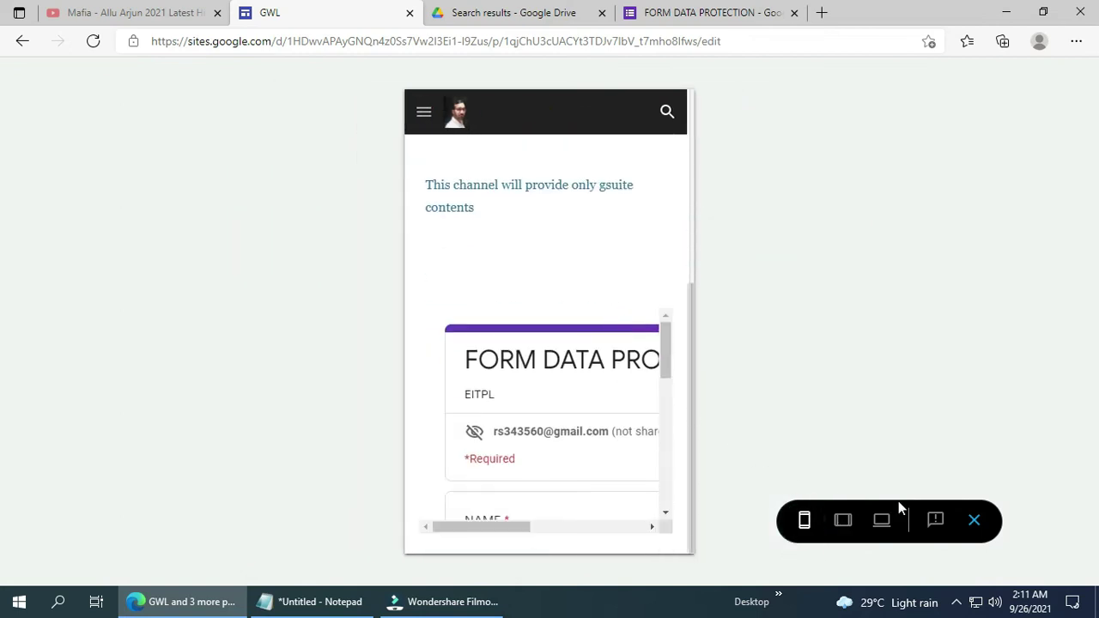
click(974, 520)
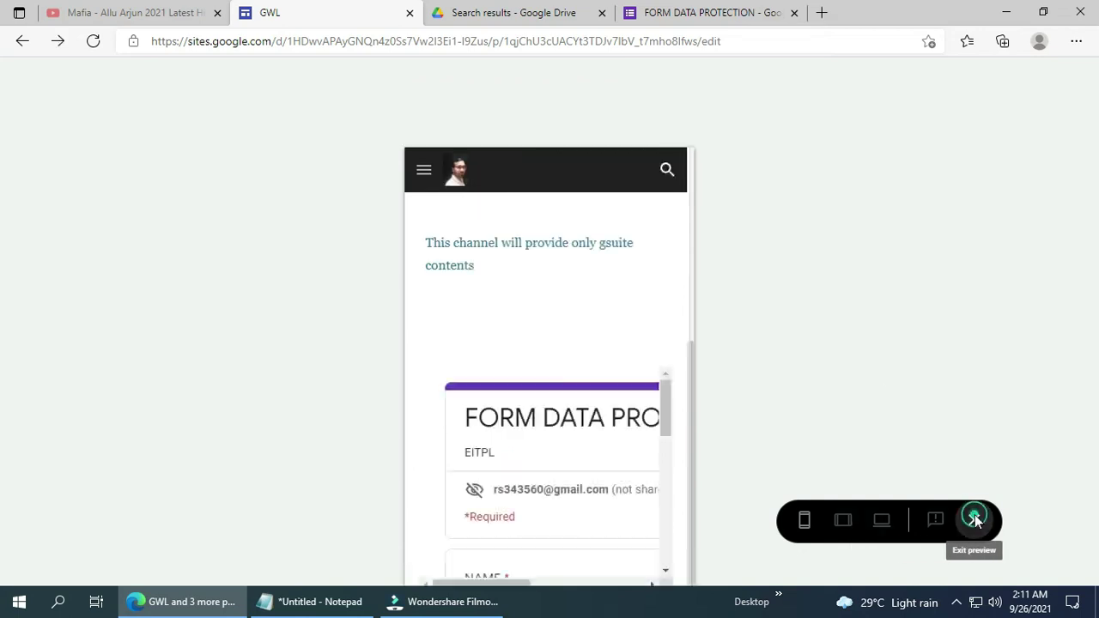
scroll(493, 381, down, 4)
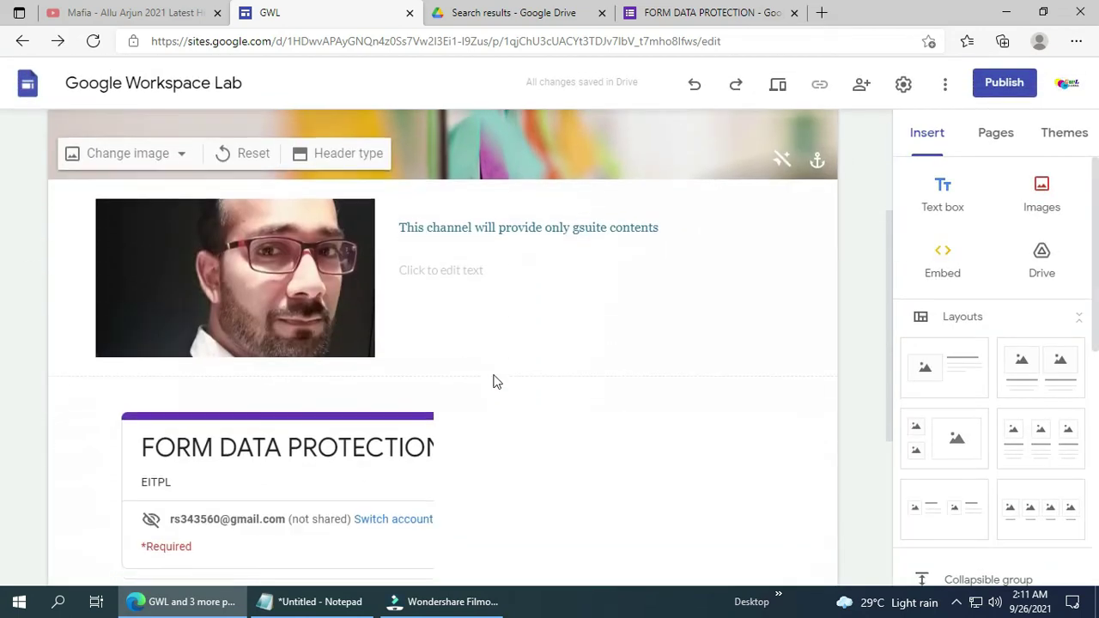
scroll(493, 381, up, 5)
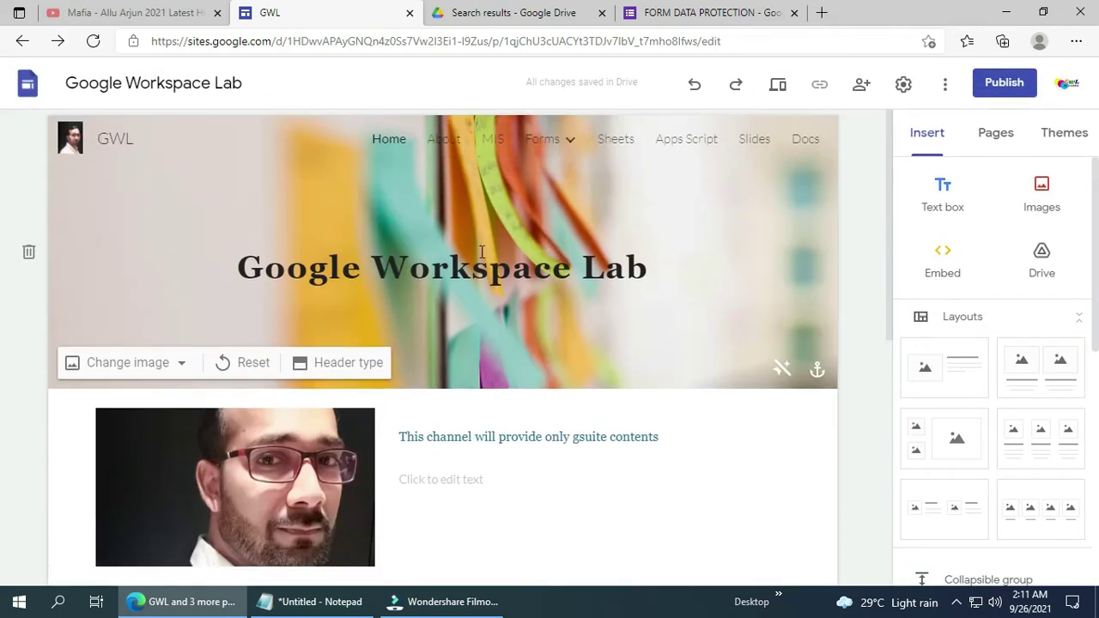
On the site's About page, insert a text box below the header and fill it with filler text starting "dfksdkljfklsdklfjlksdjlkf" over several short lines
click(372, 140)
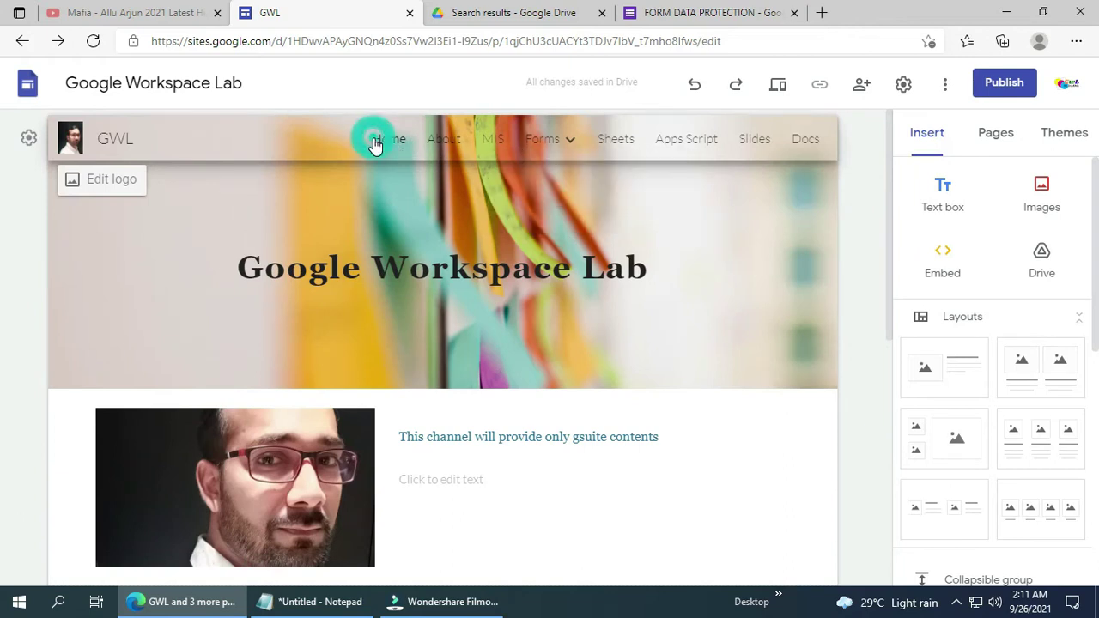
click(446, 144)
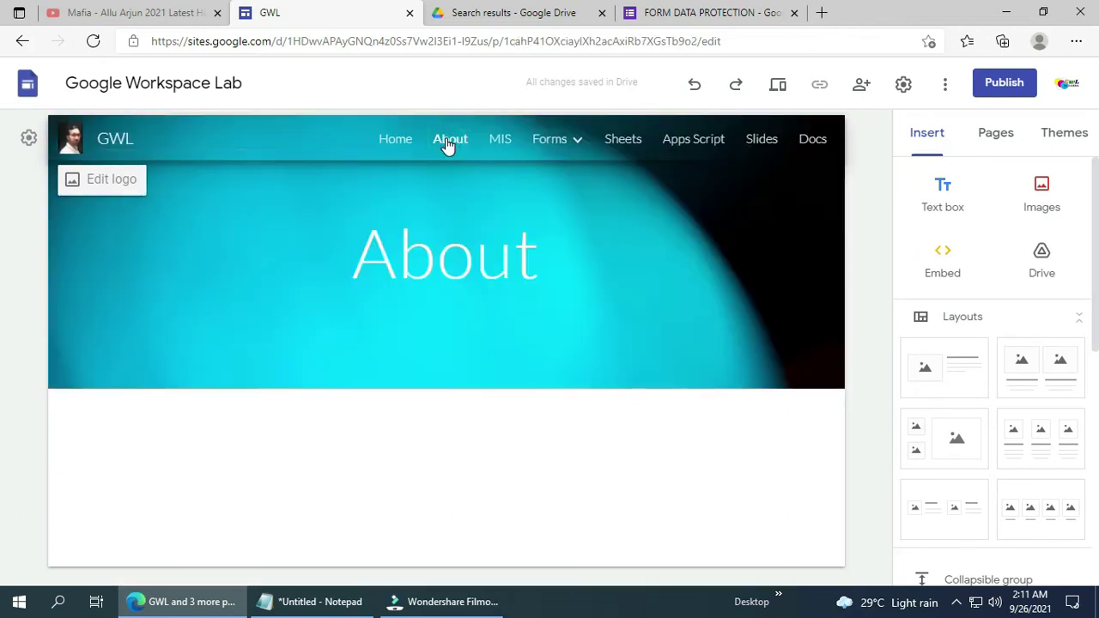
click(953, 191)
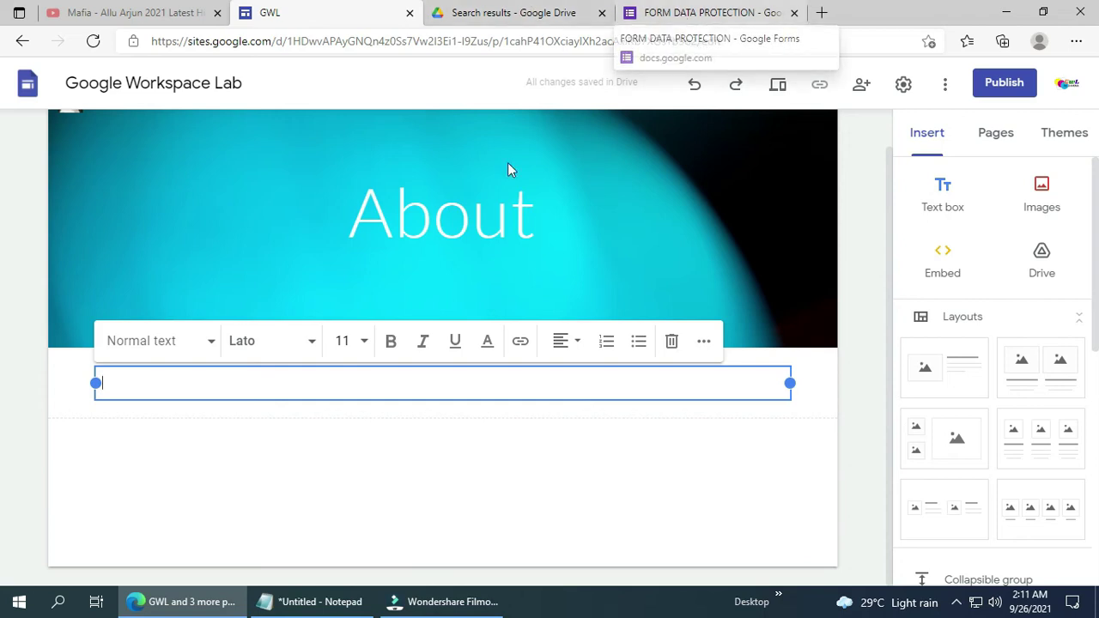
text(dfksdkljfklsdk)
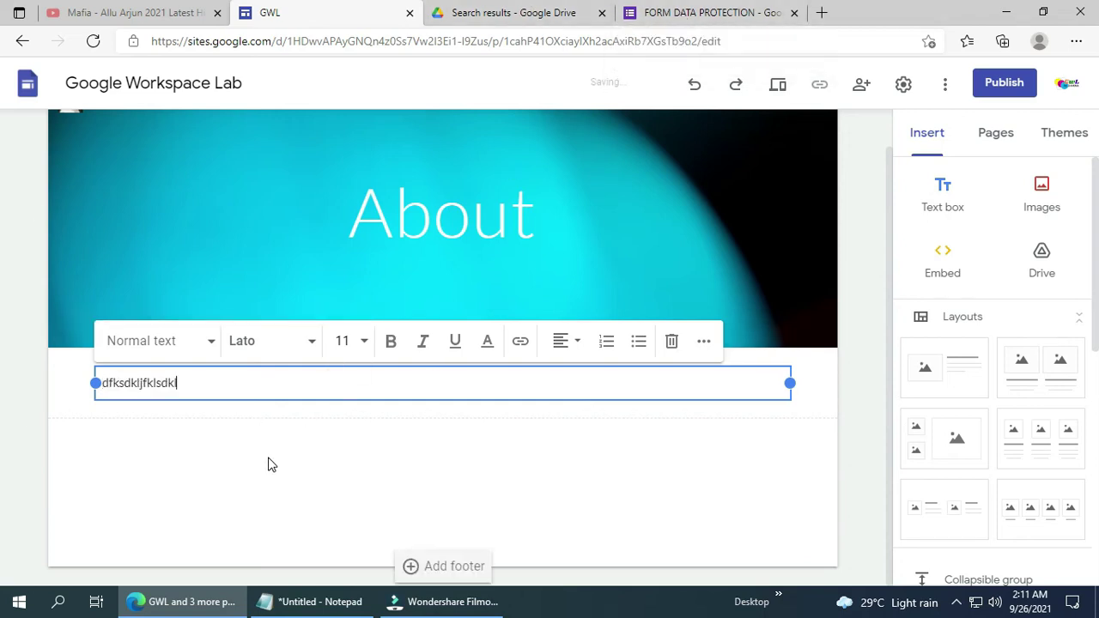
text(lfjlksdjlkf sd' f' sd fsd f sd)
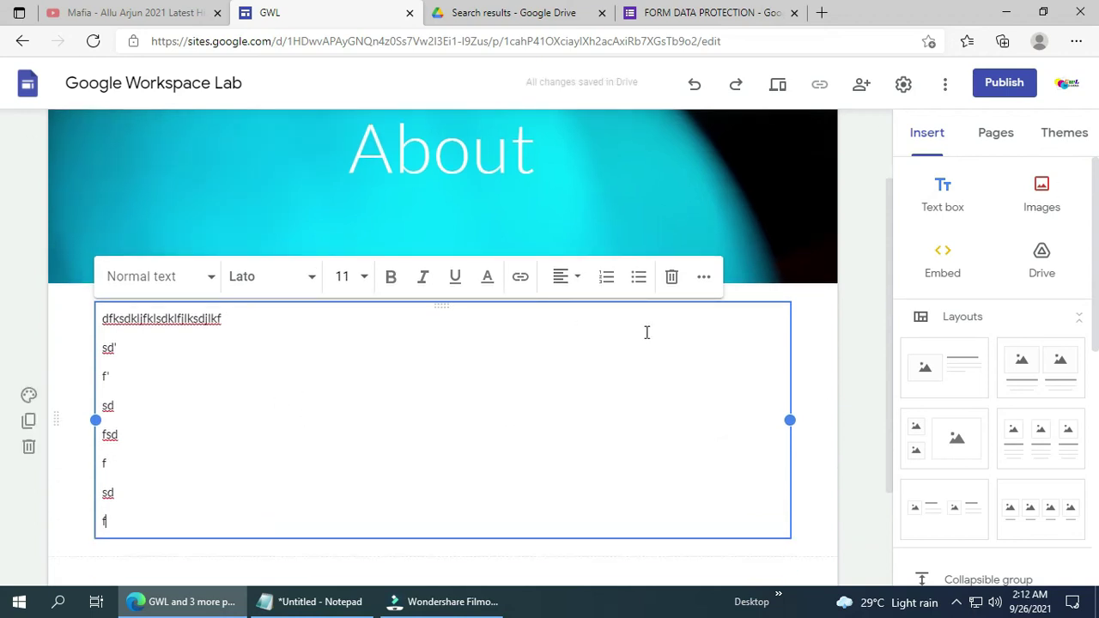
scroll(598, 123, up, 2)
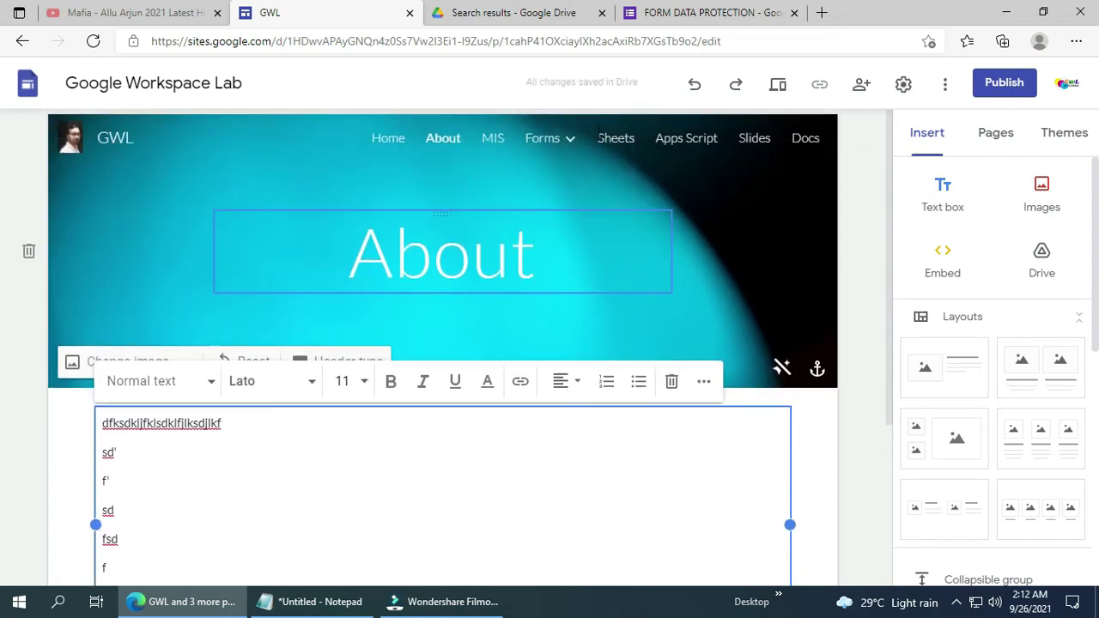
On the MIS page, begin inserting a button named Sales and get its link ready for entry
mouse_move(537, 148)
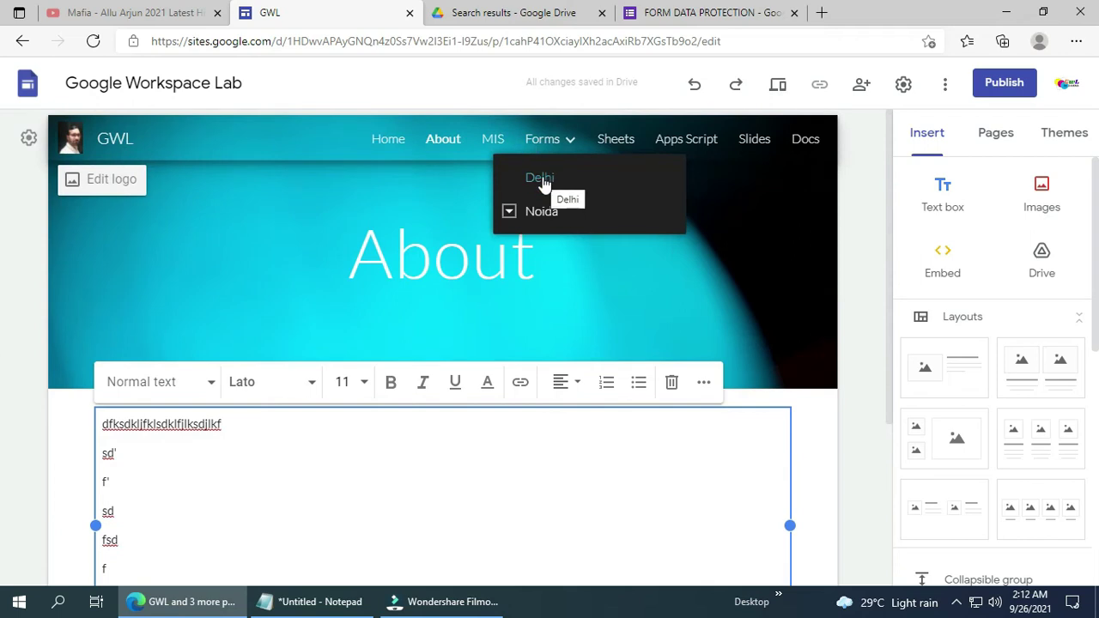
click(492, 139)
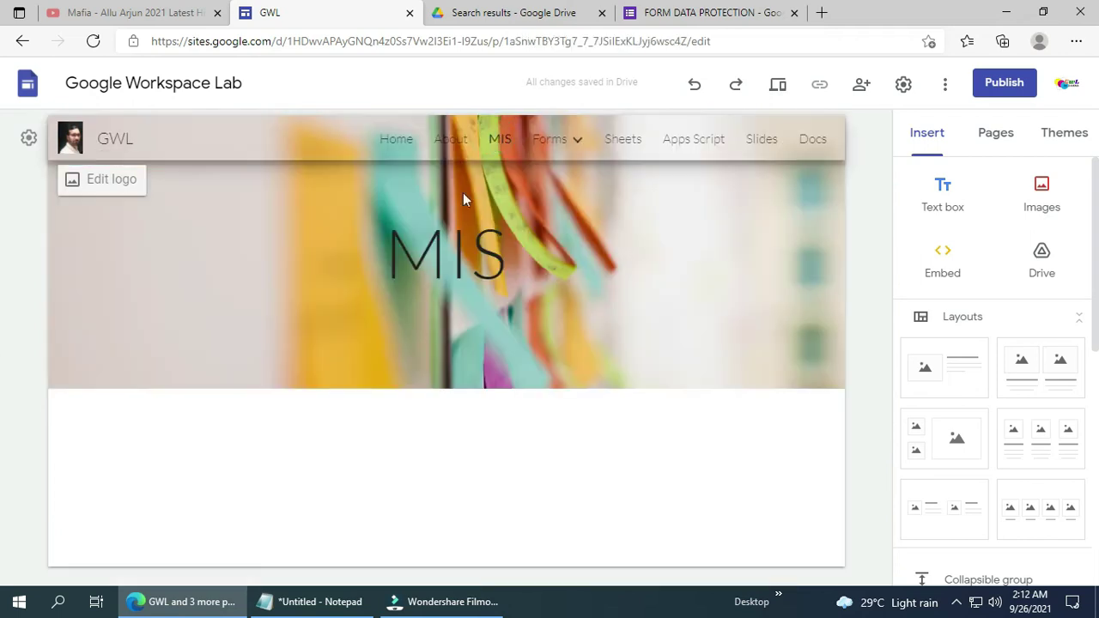
scroll(1011, 310, down, 2)
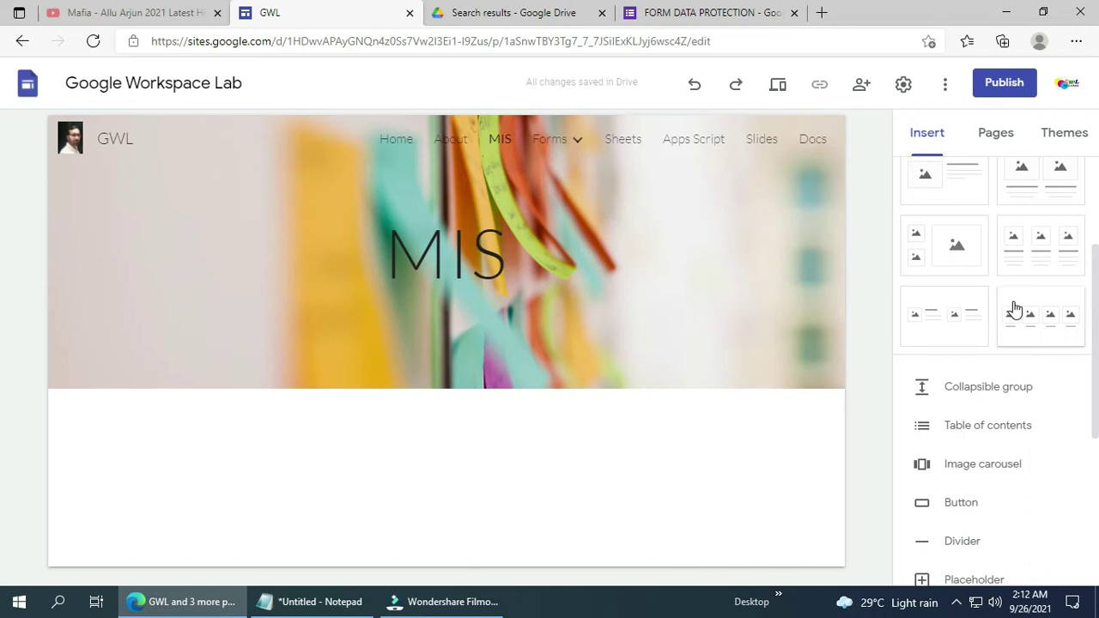
scroll(1011, 309, down, 2)
click(960, 378)
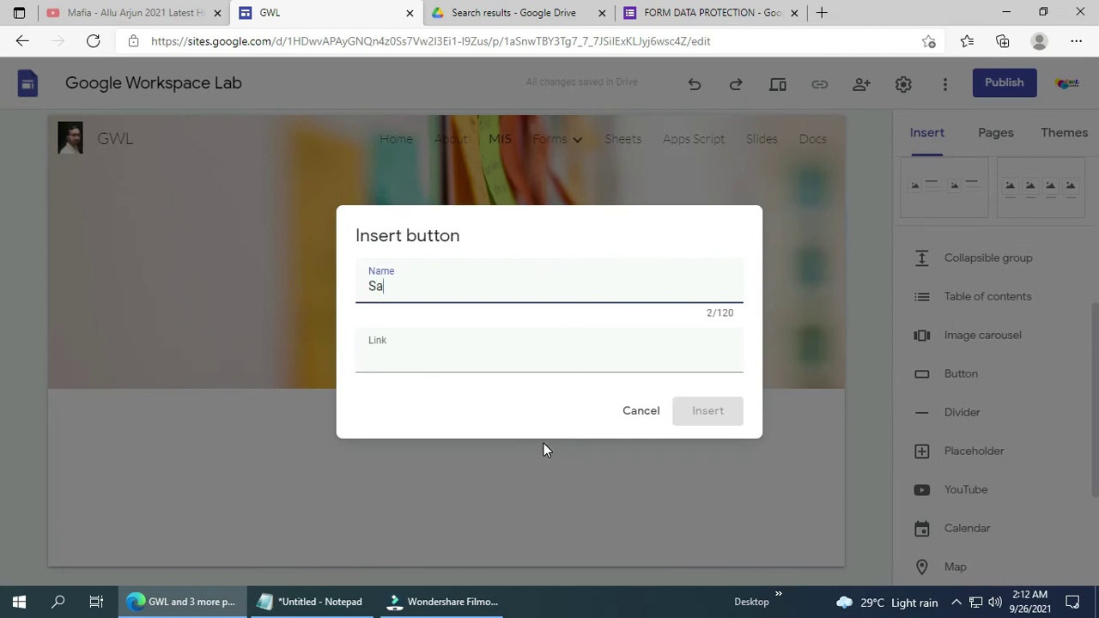
click(388, 366)
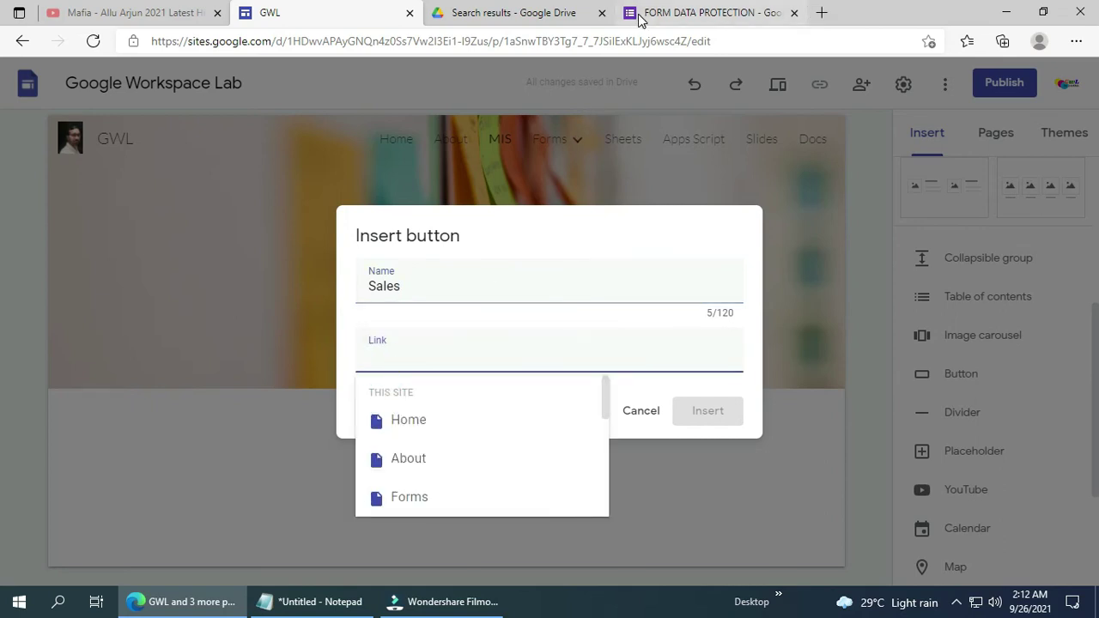
Switch to the FORM DATA PROTECTION form and copy its shortened link from the sending options
click(640, 19)
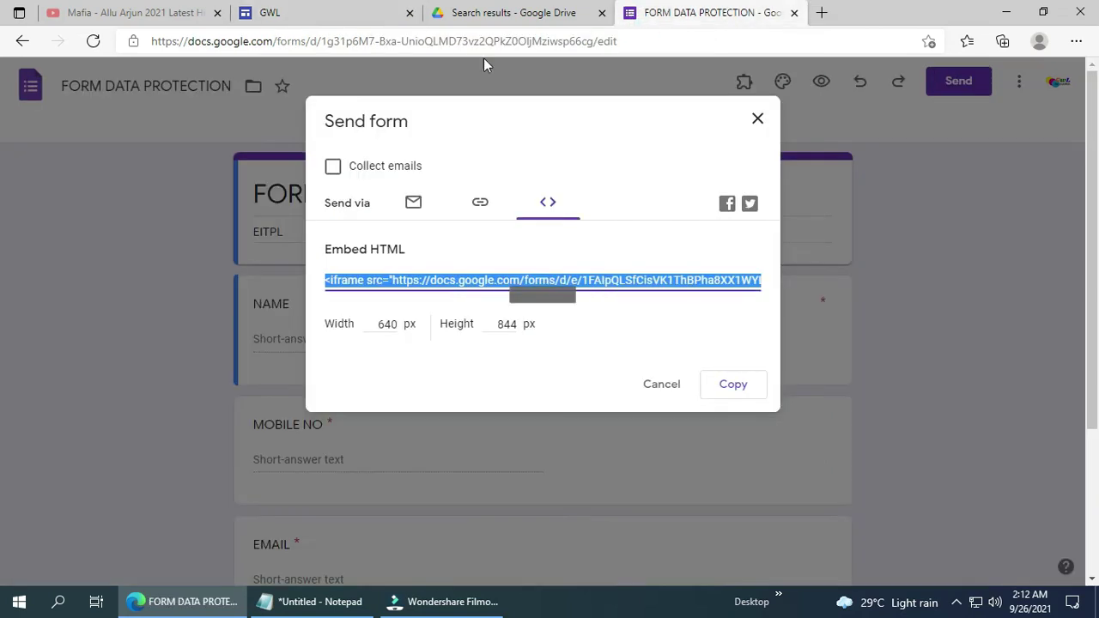
click(480, 202)
click(334, 305)
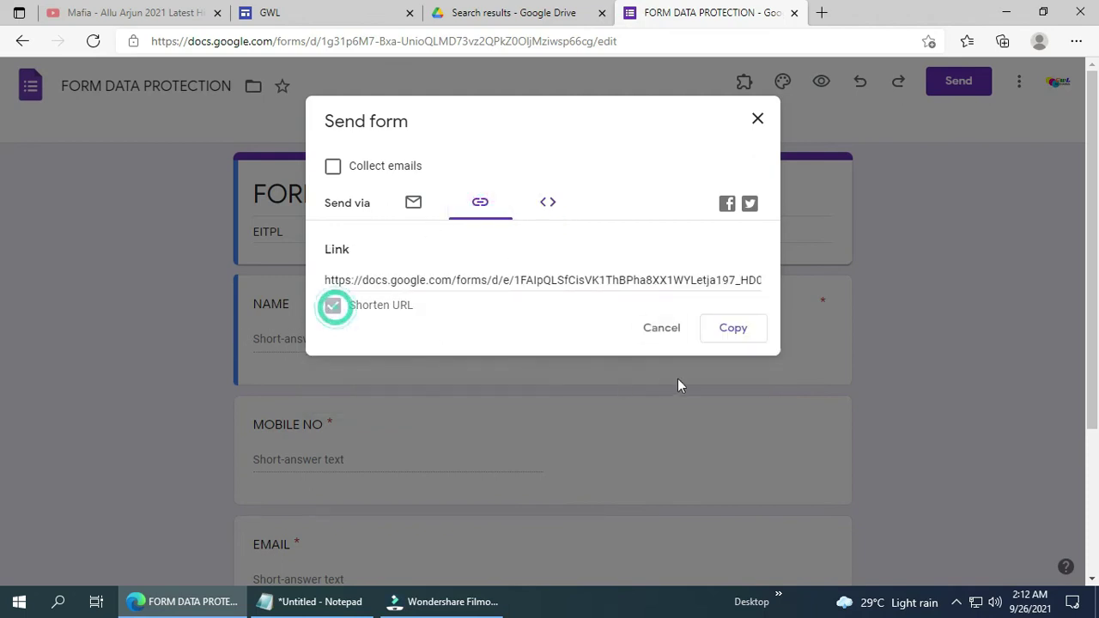
click(735, 329)
Return to the GWL site and insert the Sales button with the copied form link
click(319, 14)
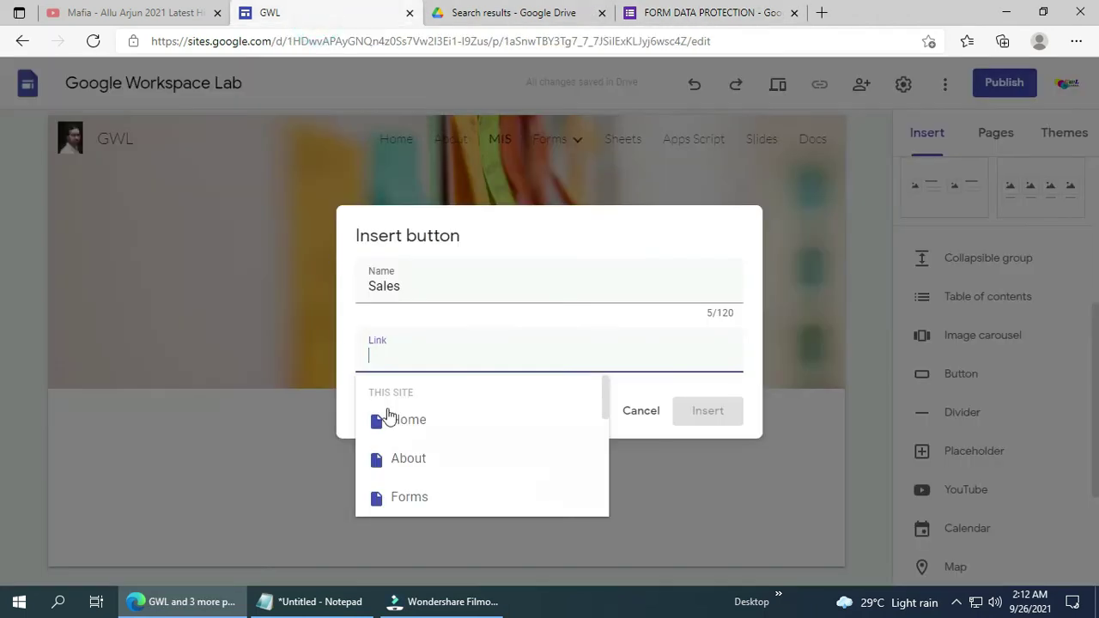
key(ctrl+v)
click(708, 419)
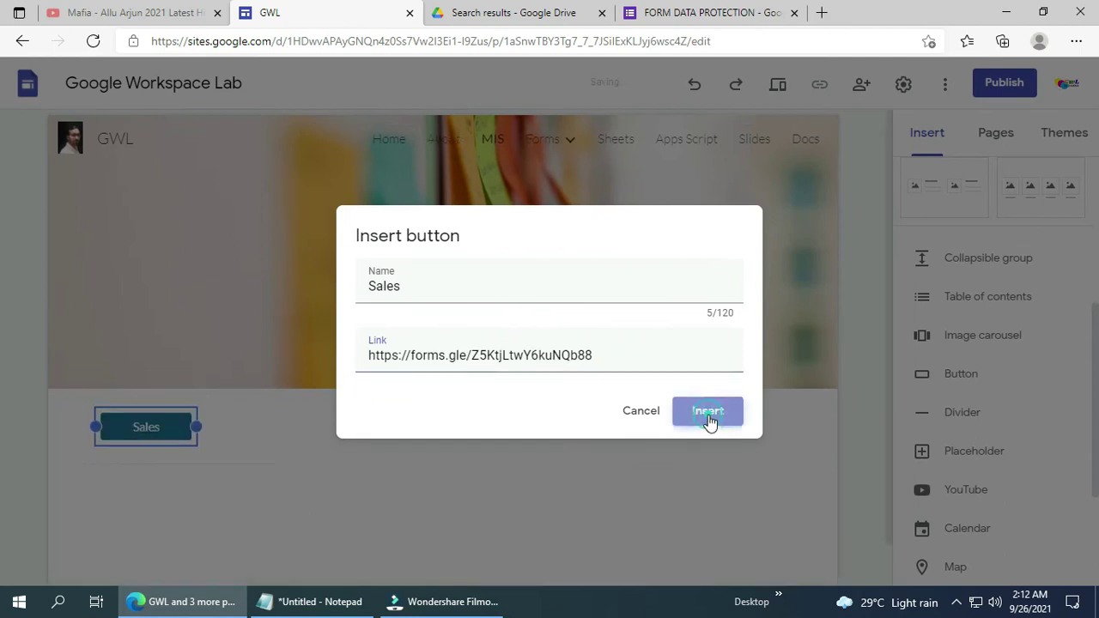
click(318, 472)
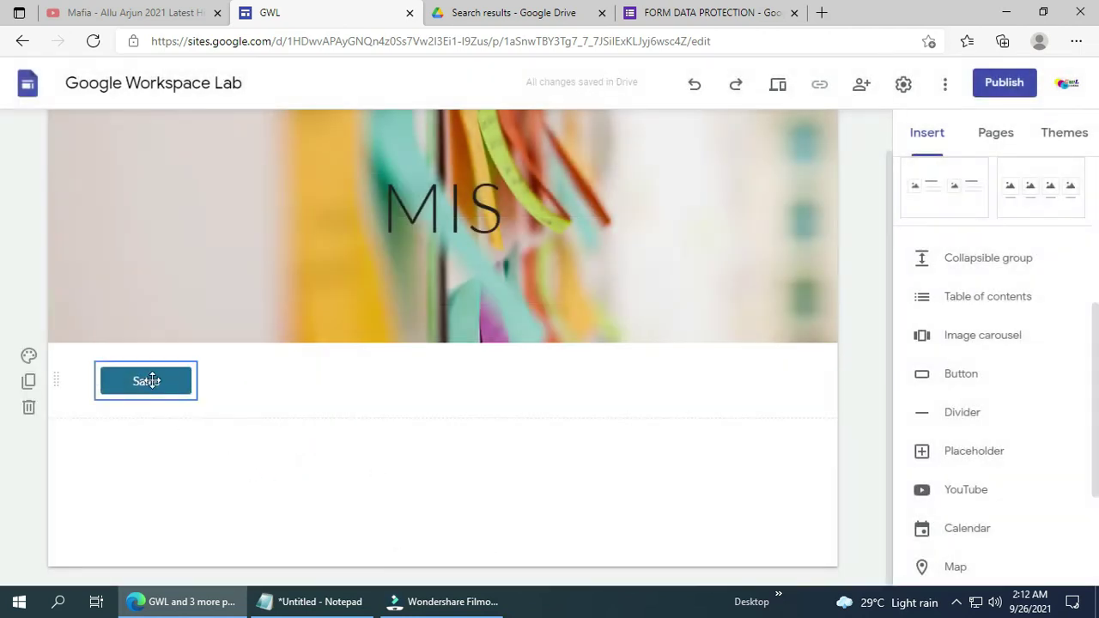
Insert a second button named Purchase with the same form link and place it beside the Sales button
click(961, 378)
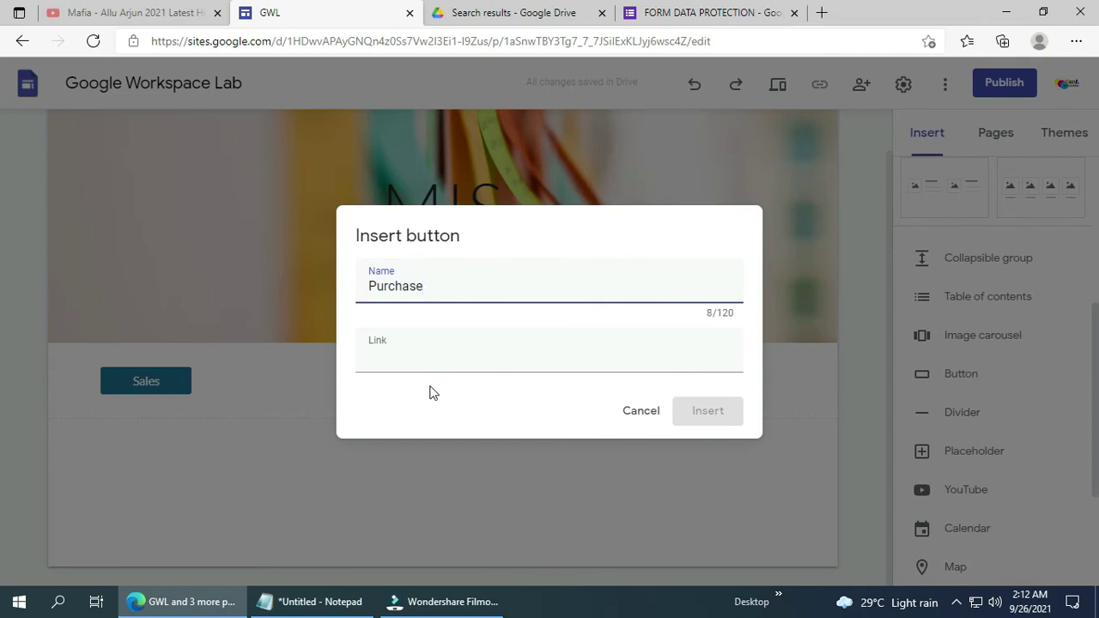
click(413, 353)
key(ctrl+v)
click(711, 408)
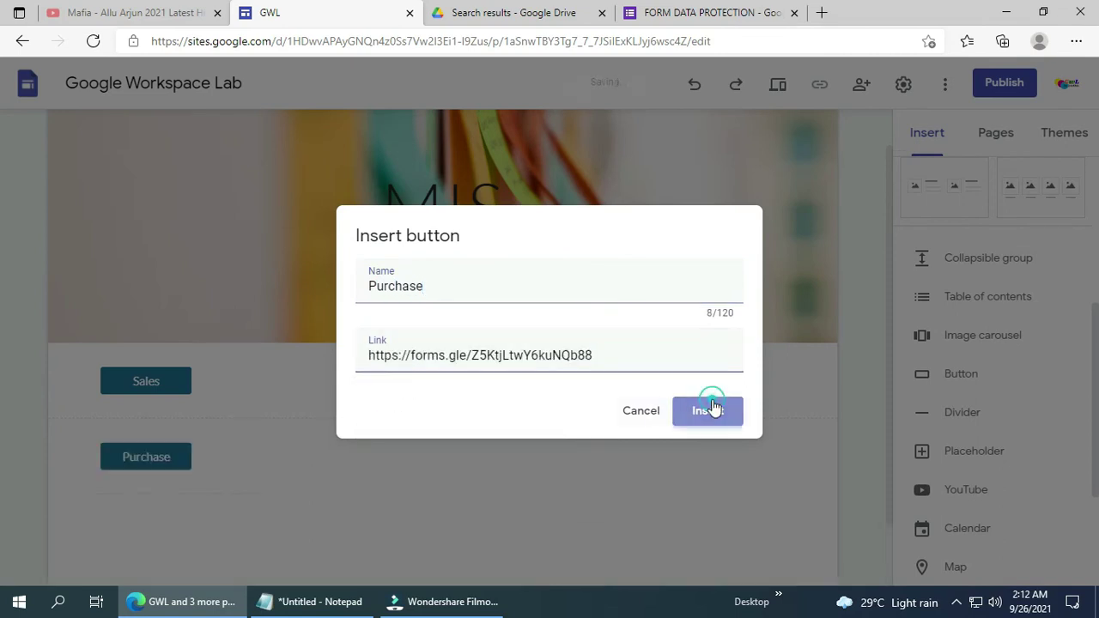
drag(149, 373, 227, 295)
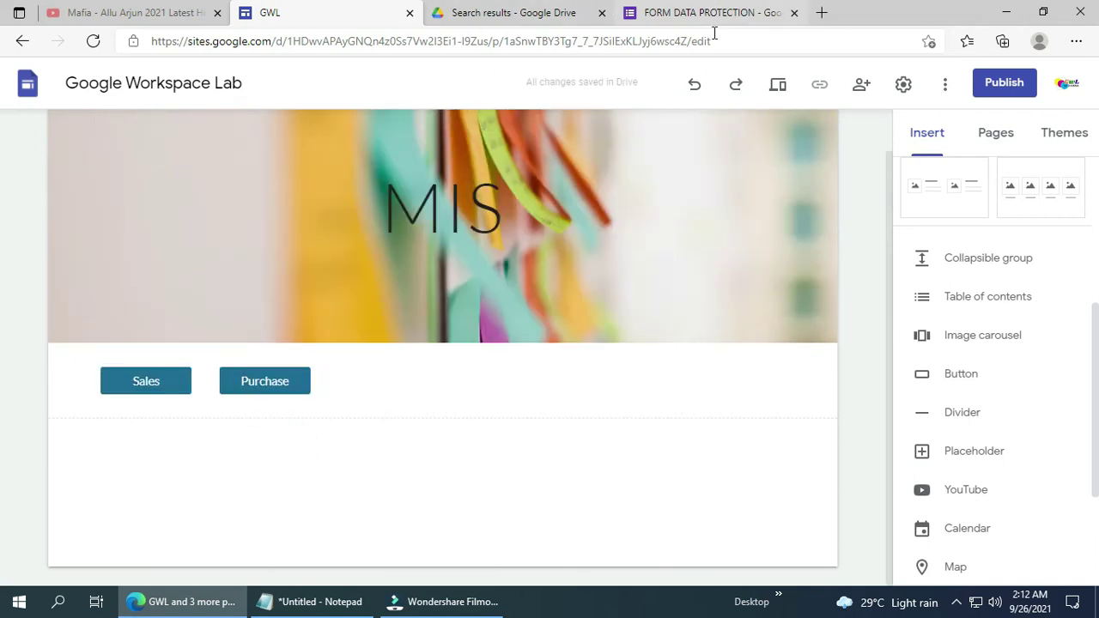
Preview the MIS page, test that the Sales button opens the form, close the form and exit the preview
click(777, 86)
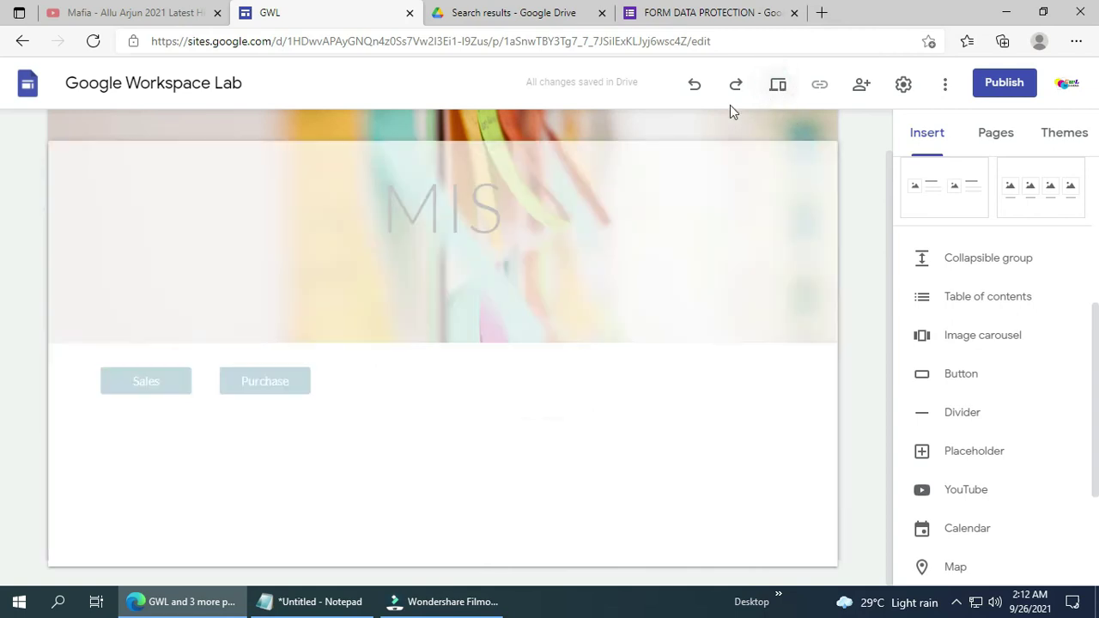
click(502, 338)
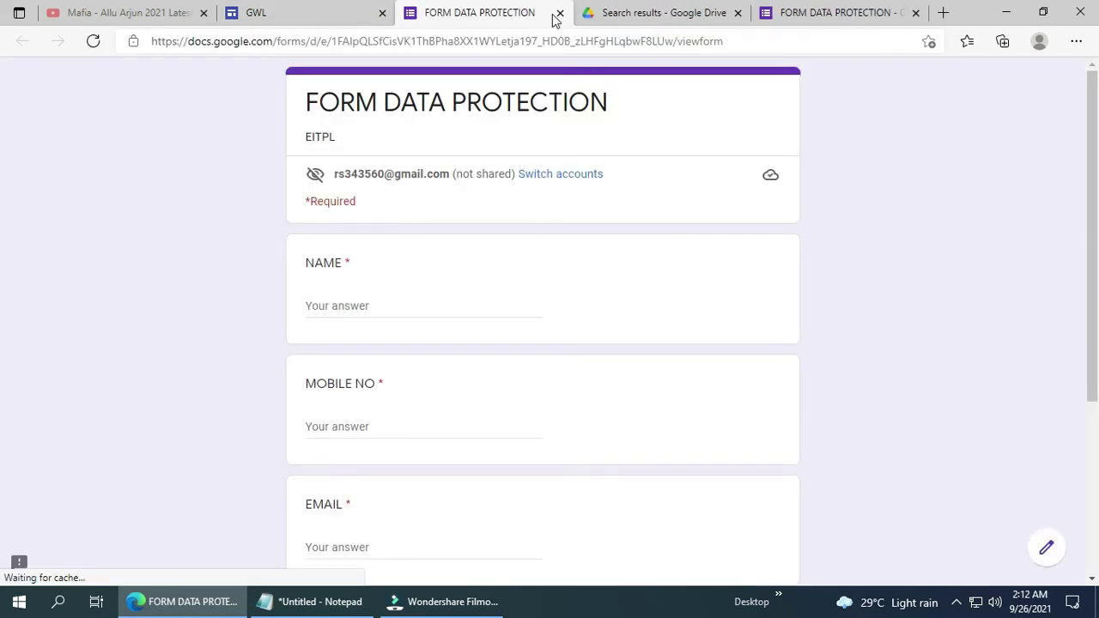
click(558, 13)
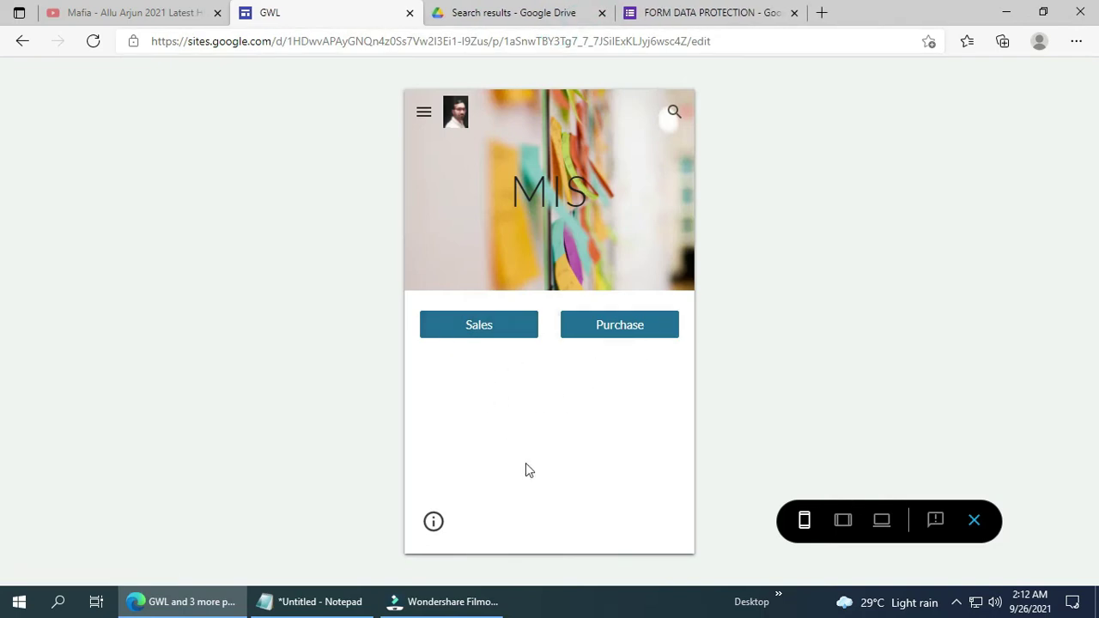
click(973, 521)
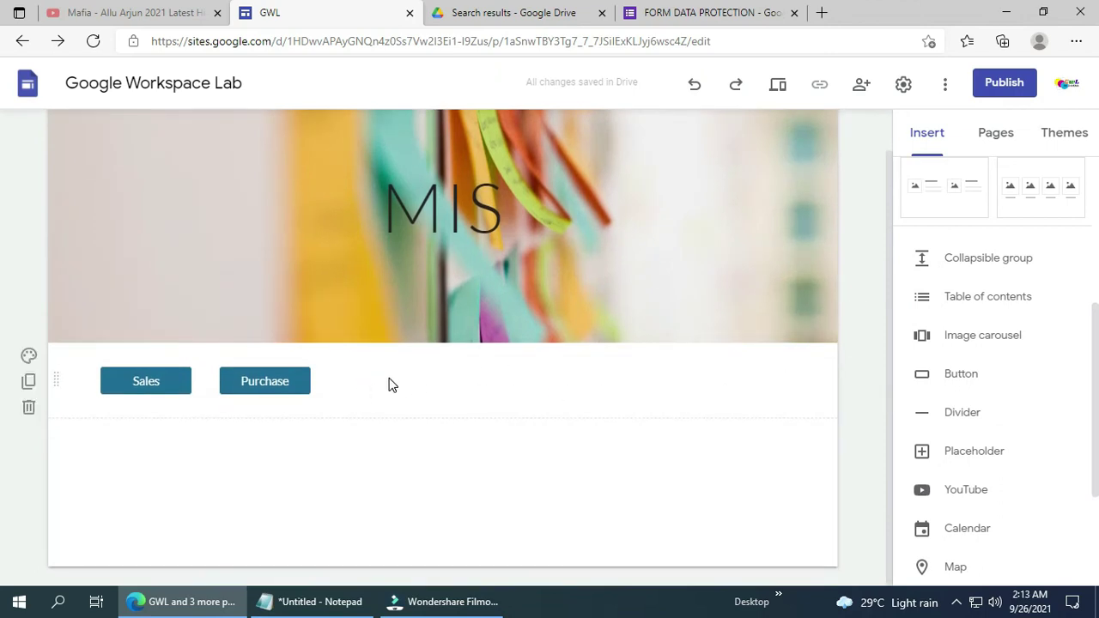
Insert a divider below the Sales and Purchase buttons on the MIS page
mouse_move(348, 401)
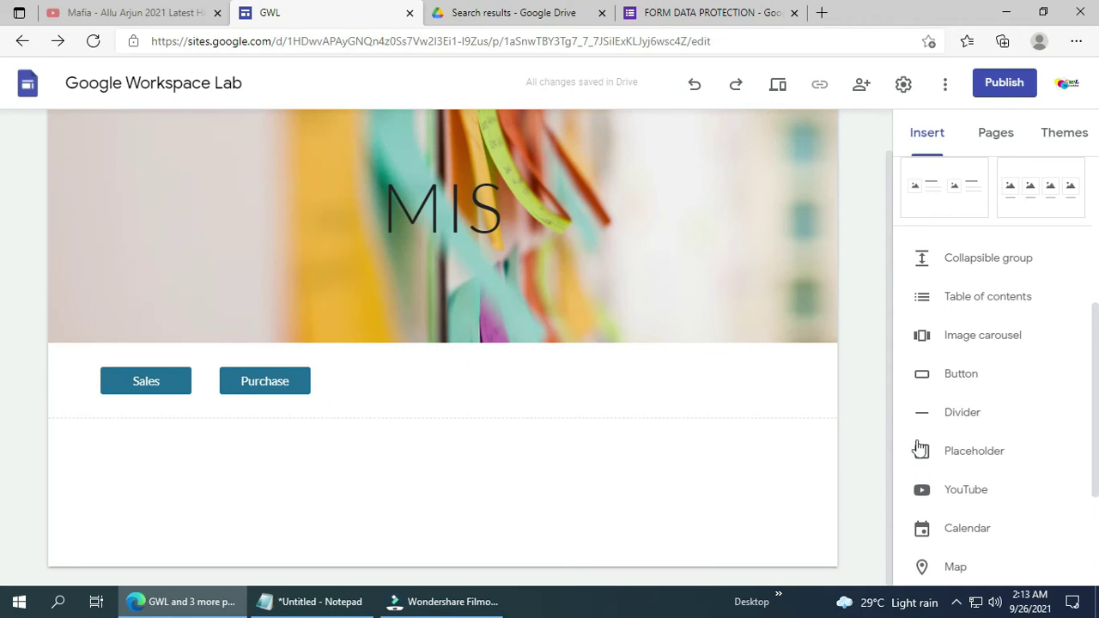
click(962, 416)
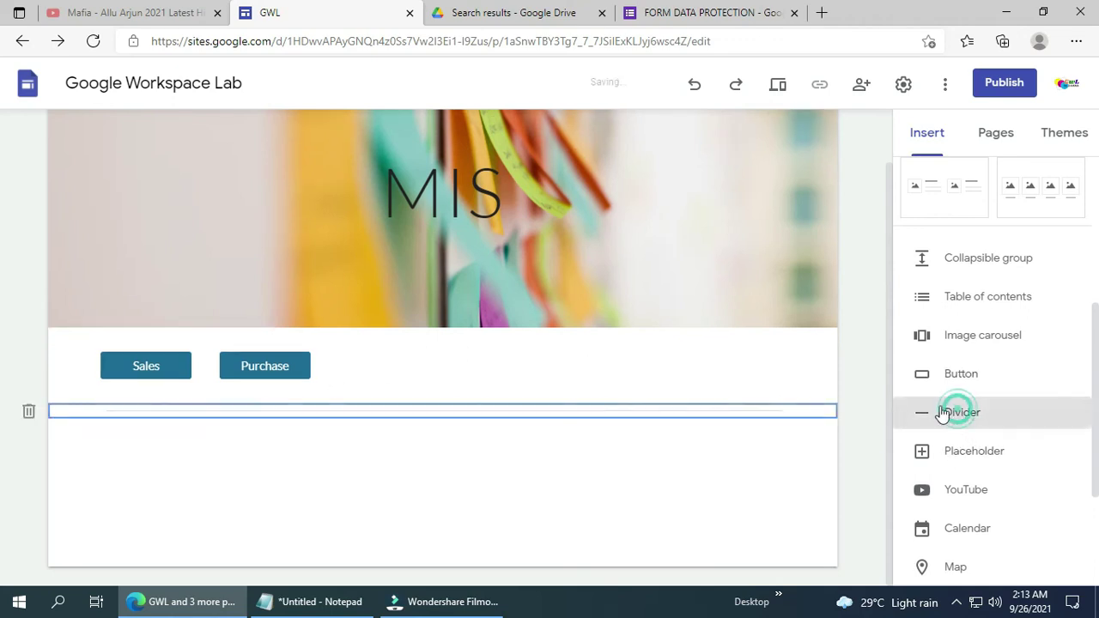
click(209, 507)
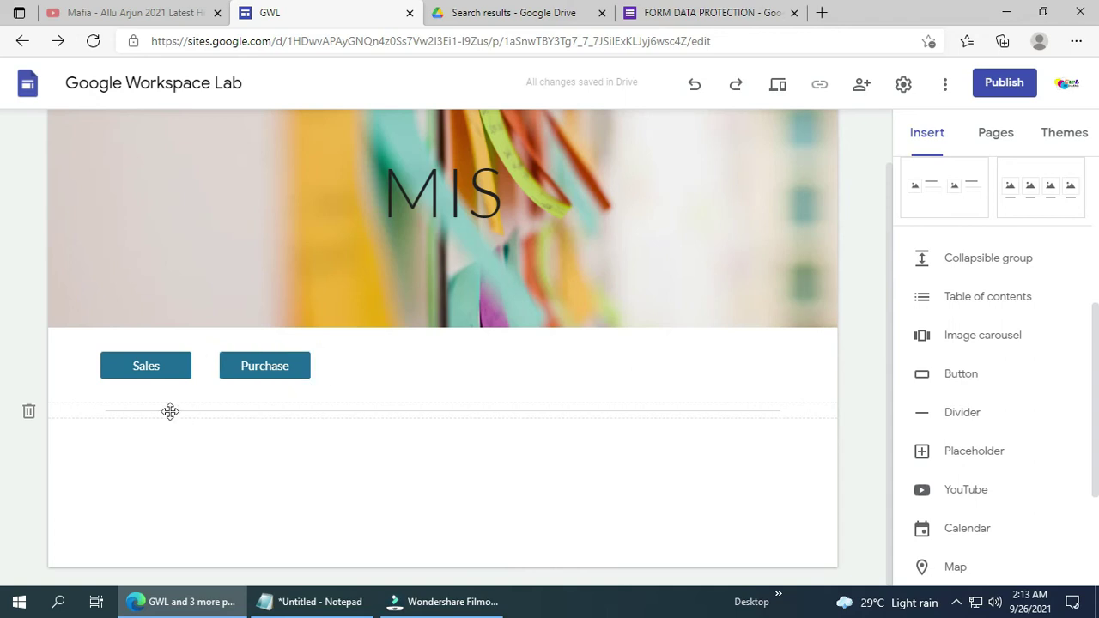
Insert a button named HR below the divider, linked to the same form, and select the divider to check the separation
click(959, 371)
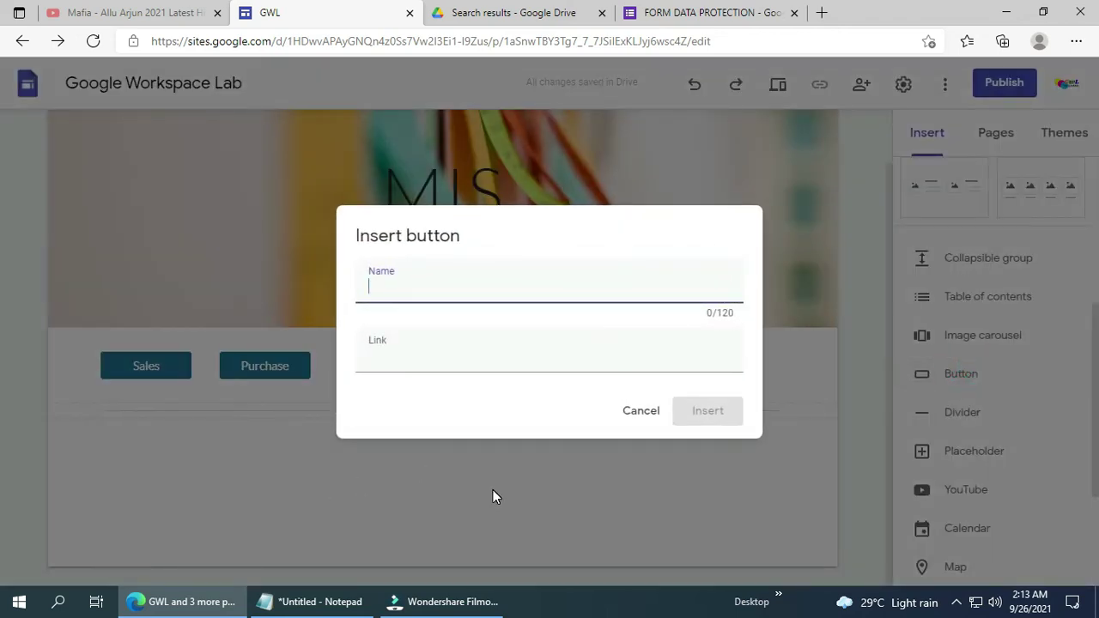
click(465, 360)
text(https://forms.gle/Z5KtjLtwY6kuNQb88)
click(672, 428)
scroll(395, 456, down, 1)
click(335, 468)
click(481, 336)
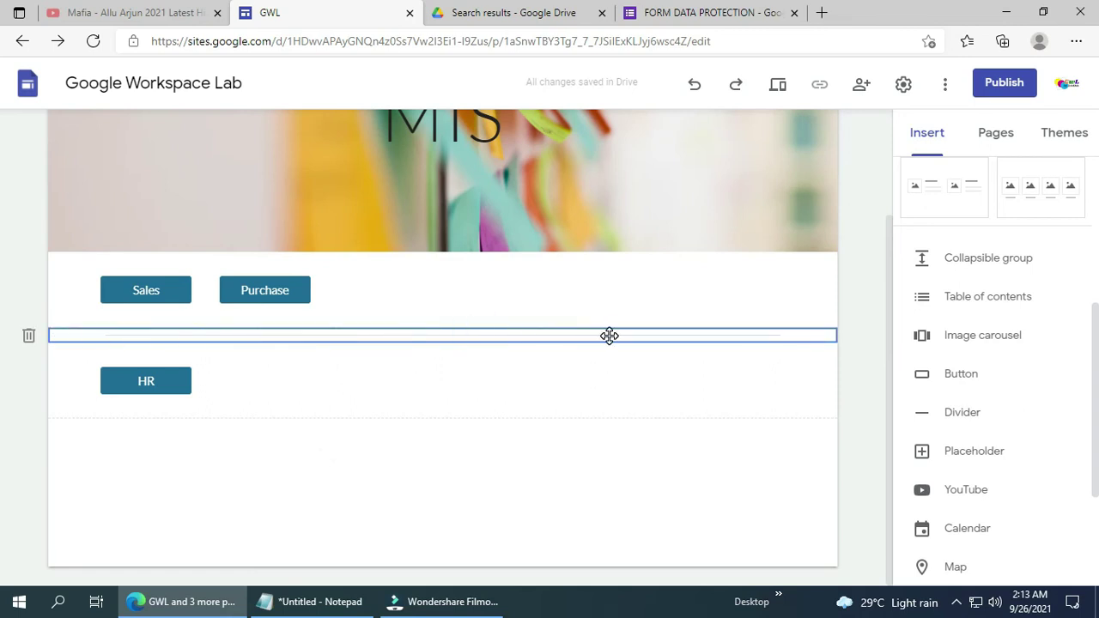
Search for YouTube videos matching "google workspace lab" to add to the MIS page
scroll(999, 442, down, 2)
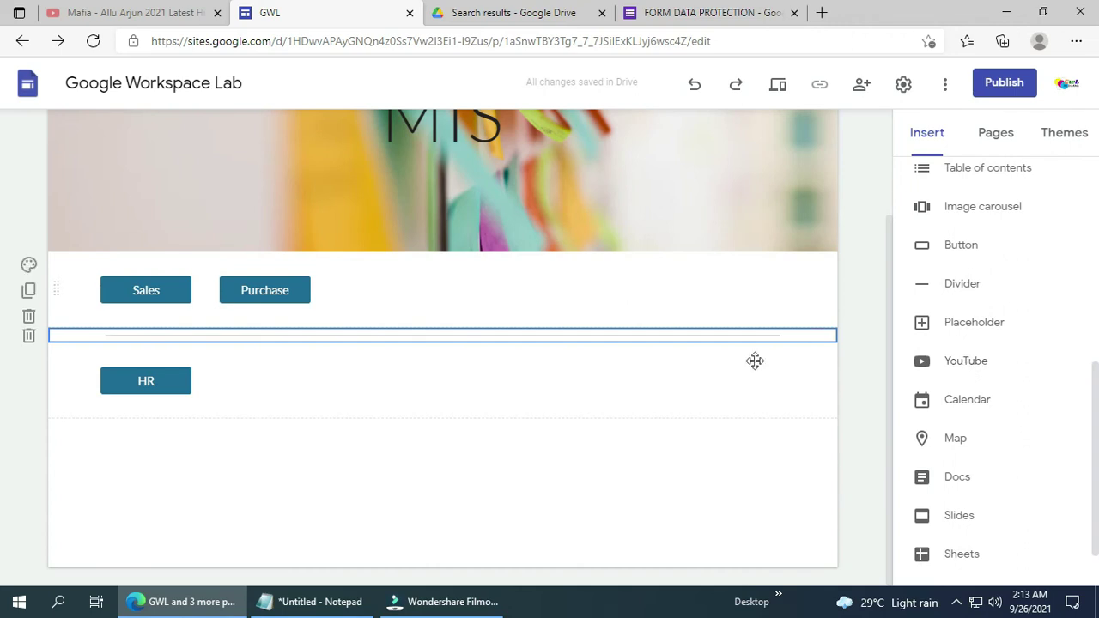
click(969, 362)
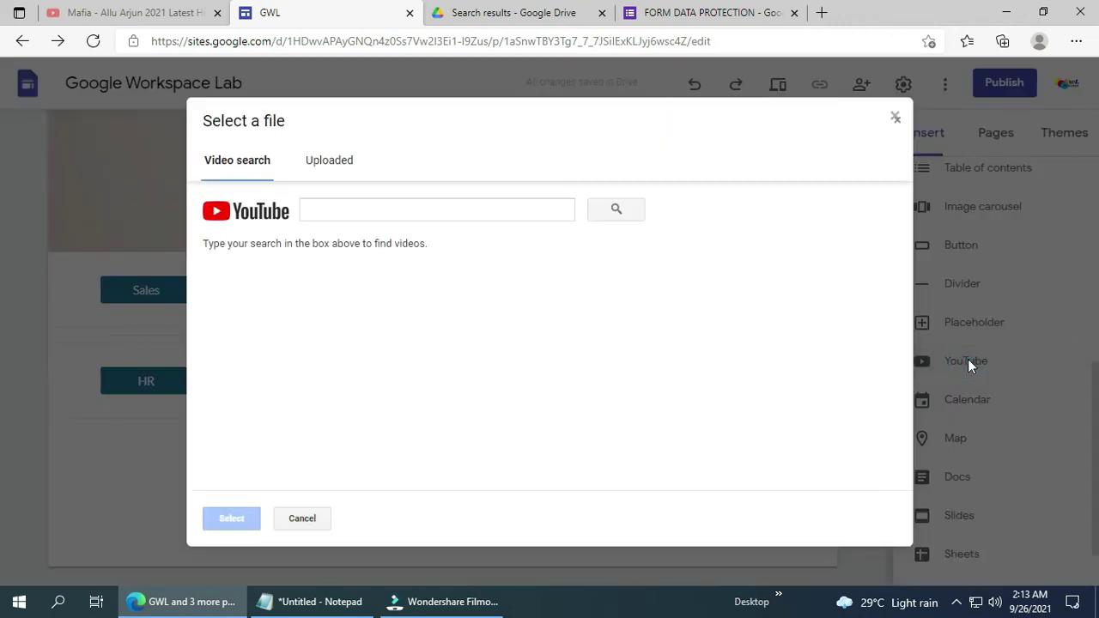
click(324, 206)
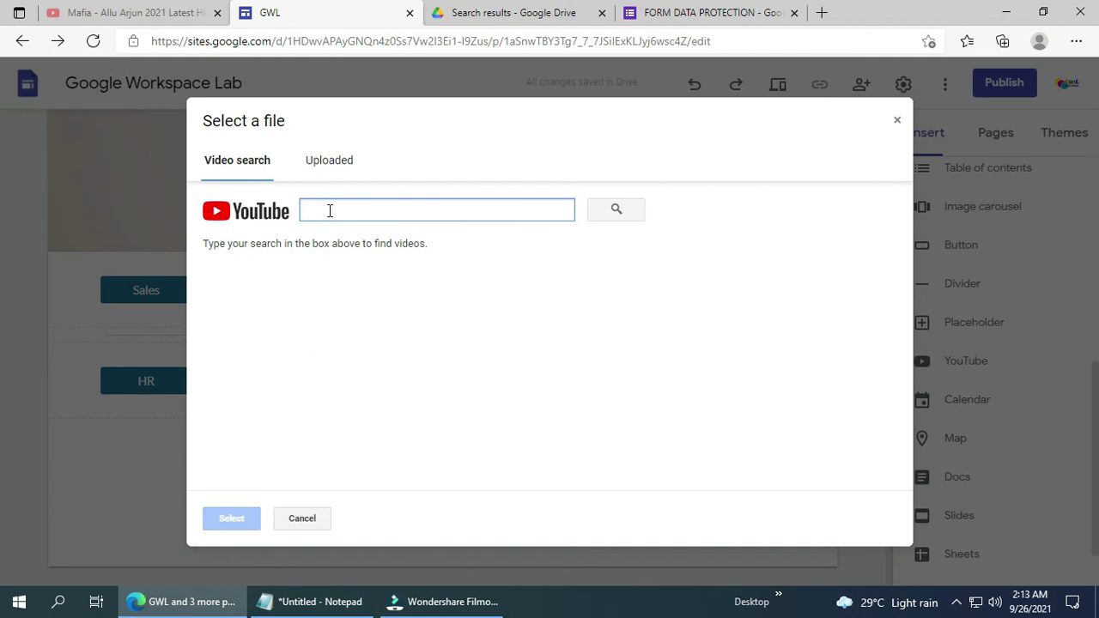
text(goo)
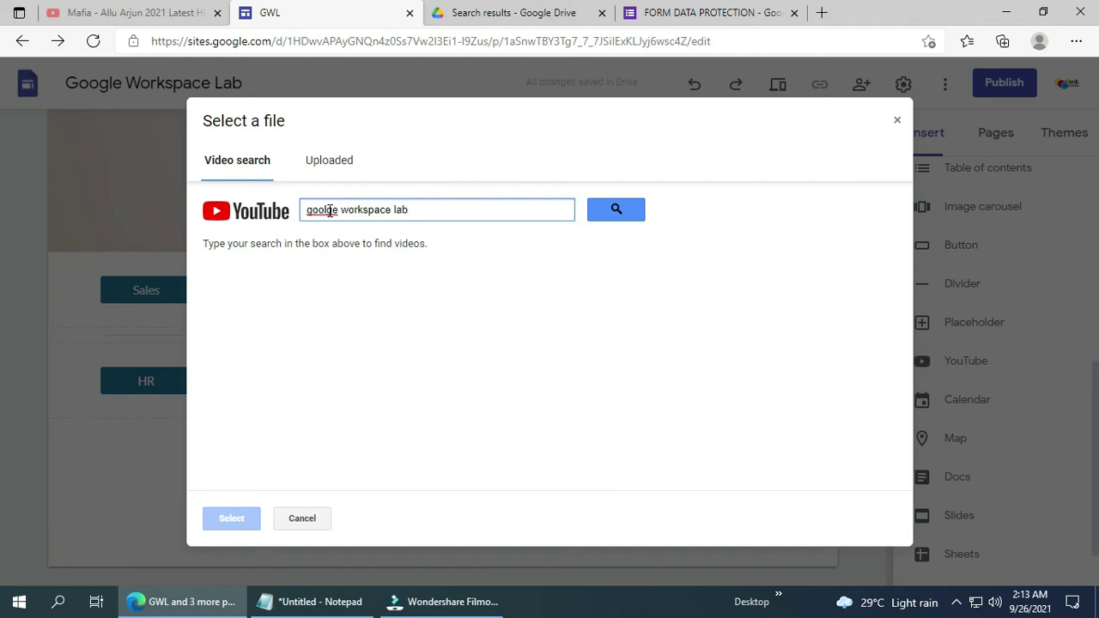
text(g)
key(BackSpace)
key(Return)
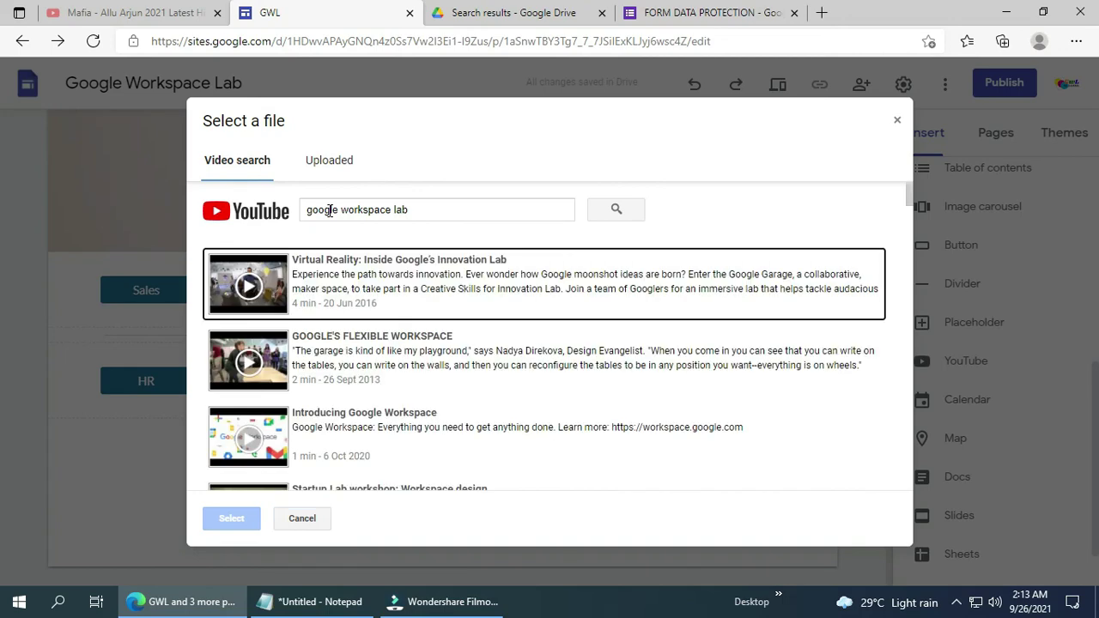
Insert the "Pembukaan Pelatihan Google Workspace For Education" video from the search results, and delete it from the MIS page
scroll(456, 351, down, 8)
scroll(459, 352, down, 10)
scroll(459, 352, down, 10)
scroll(460, 352, down, 10)
scroll(460, 352, down, 10)
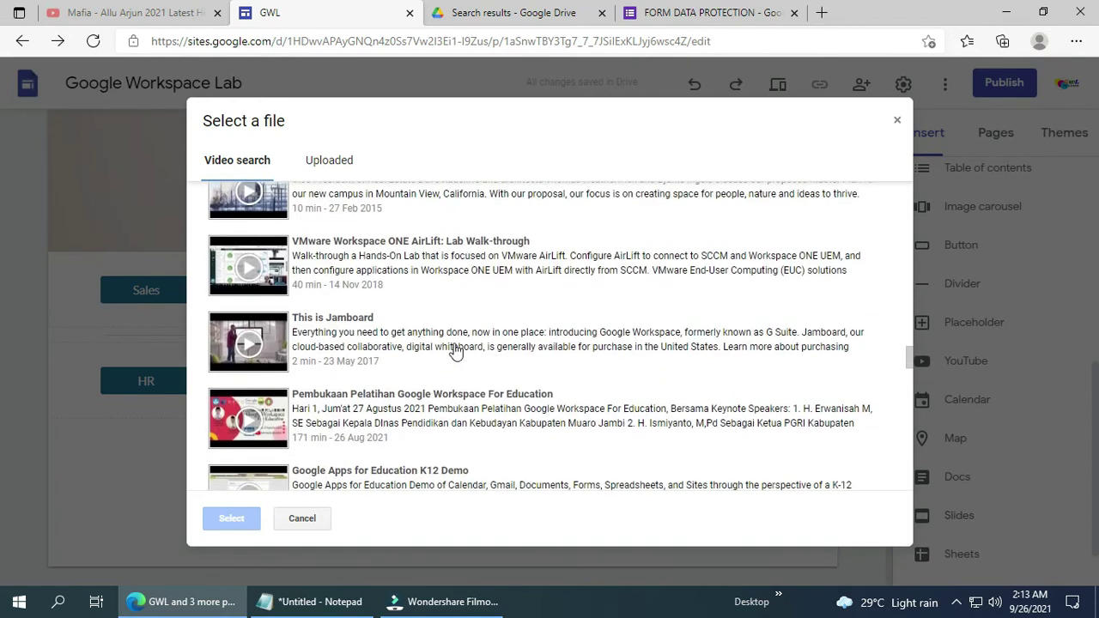
click(383, 399)
click(233, 521)
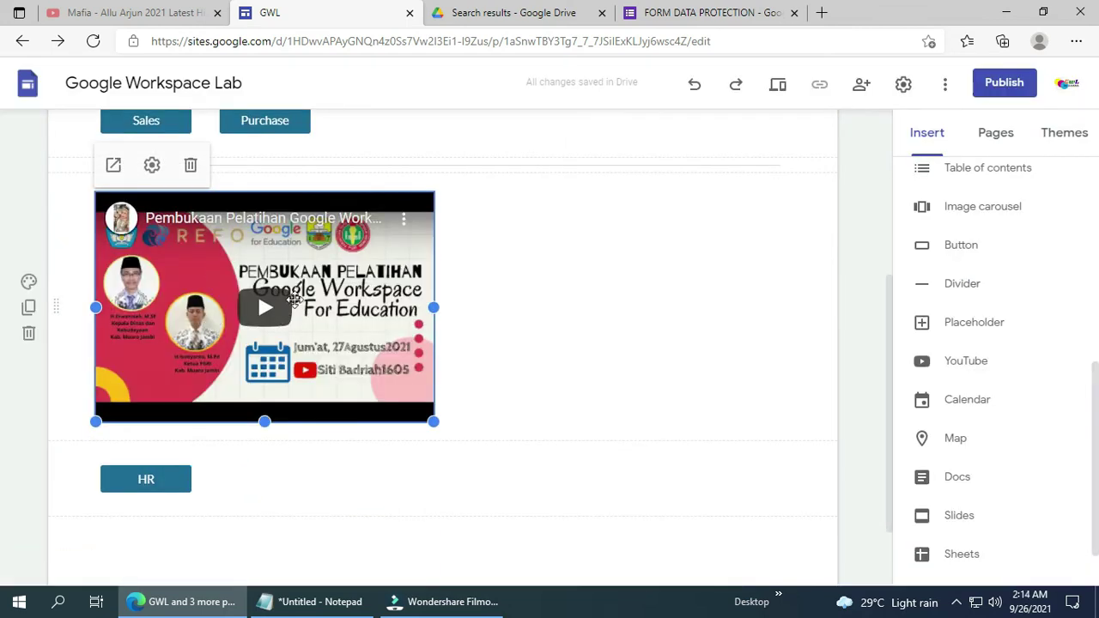
scroll(355, 300, up, 2)
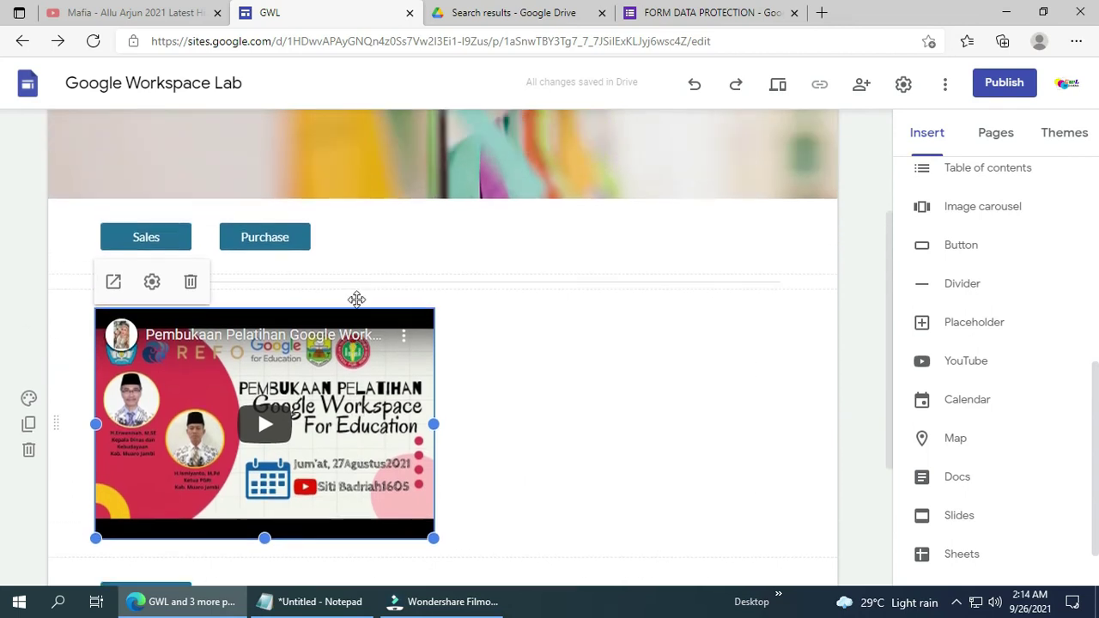
click(191, 308)
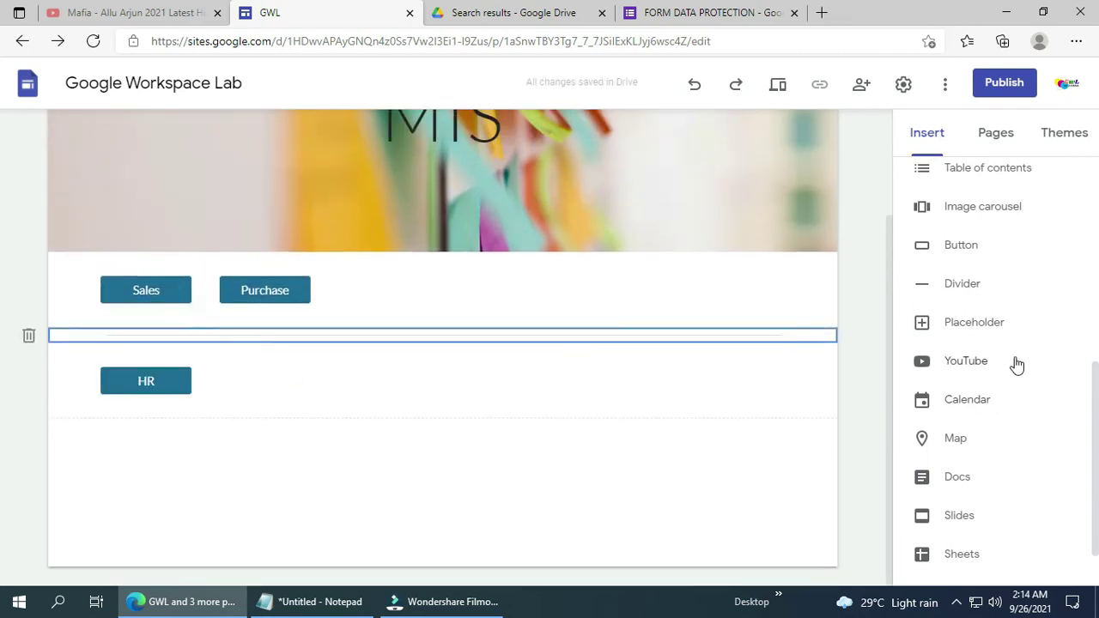
Insert a map of India between the divider and the HR button on the MIS page
click(954, 442)
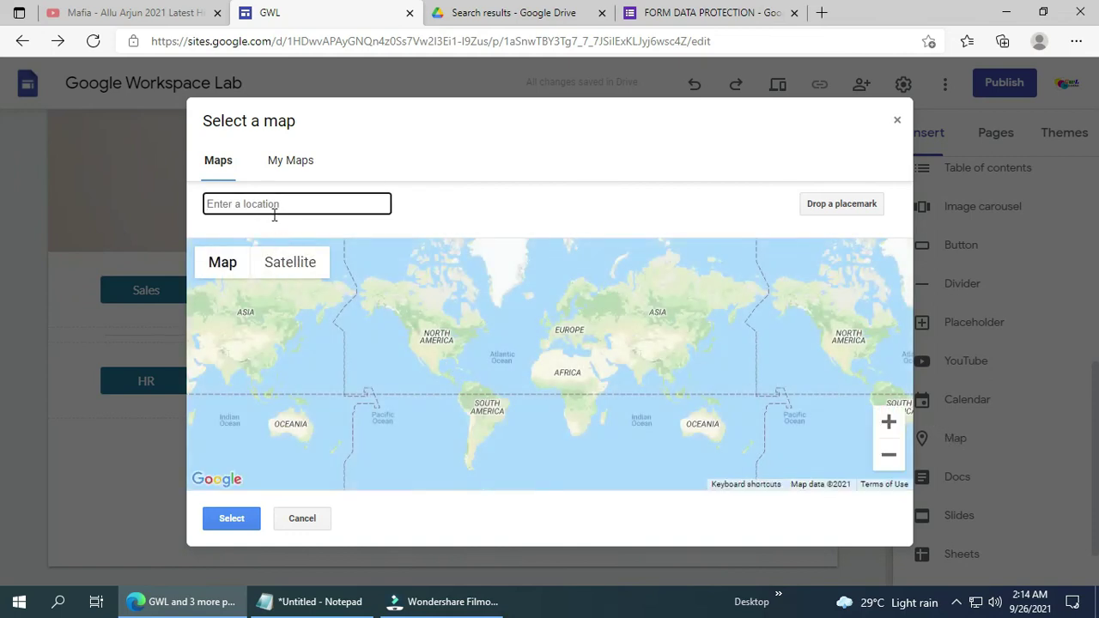
text(indi)
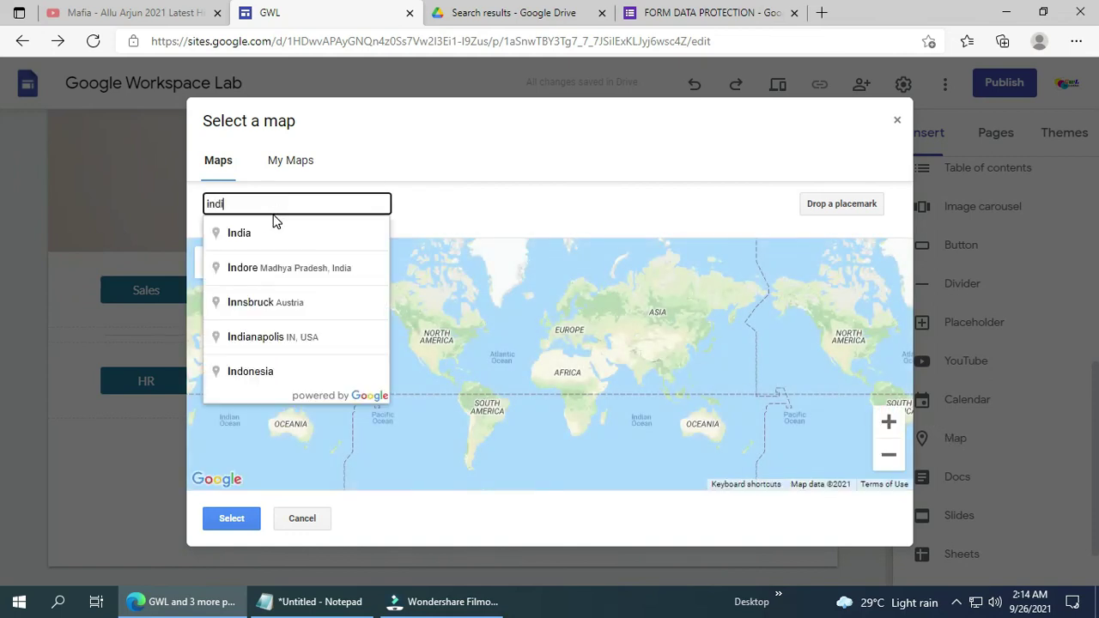
click(255, 236)
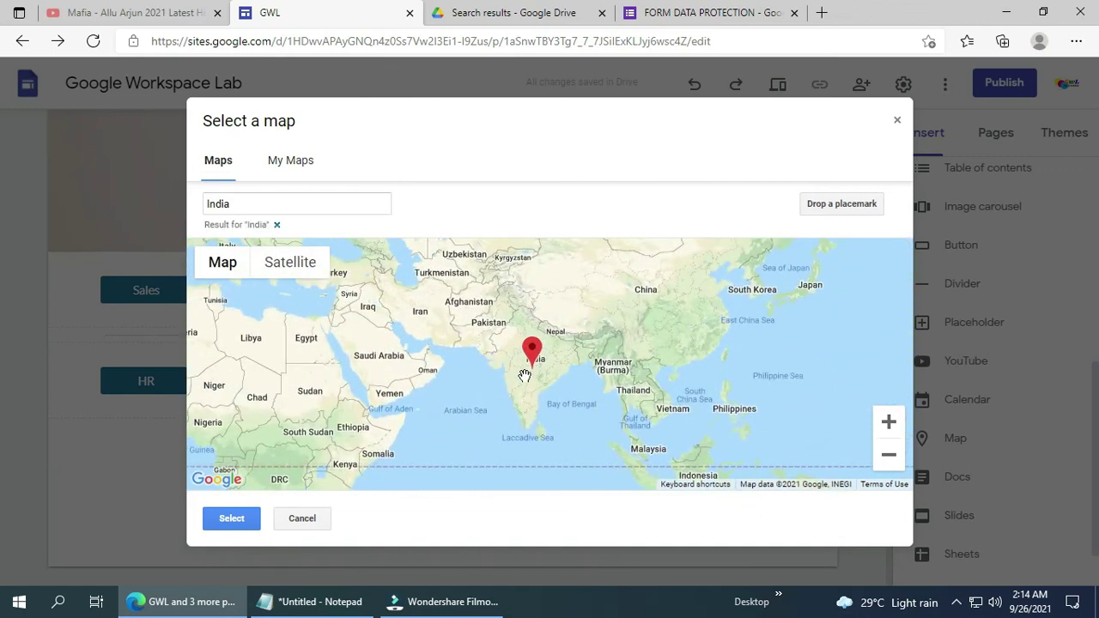
click(232, 517)
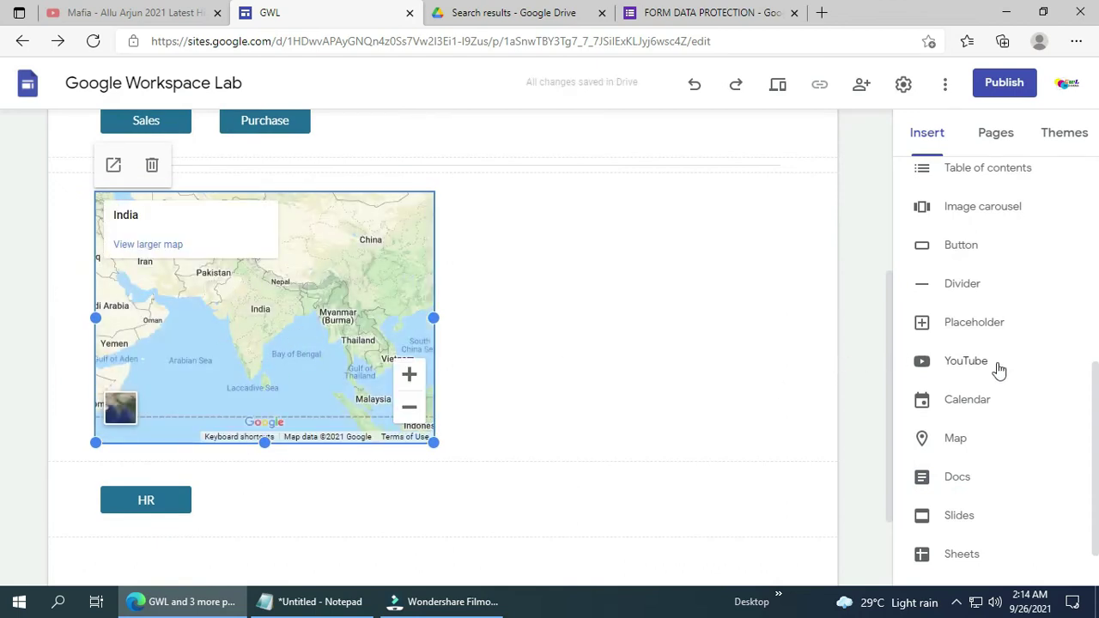
Insert the offer letter document from the recent Docs below the map, and delete its section
scroll(1000, 395, down, 1)
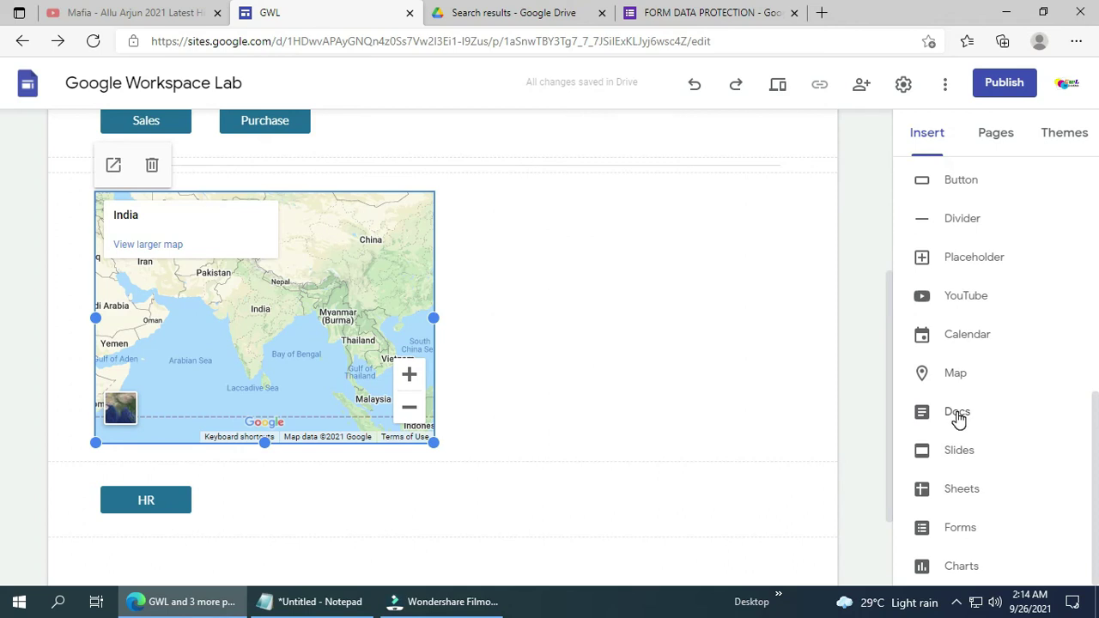
click(957, 413)
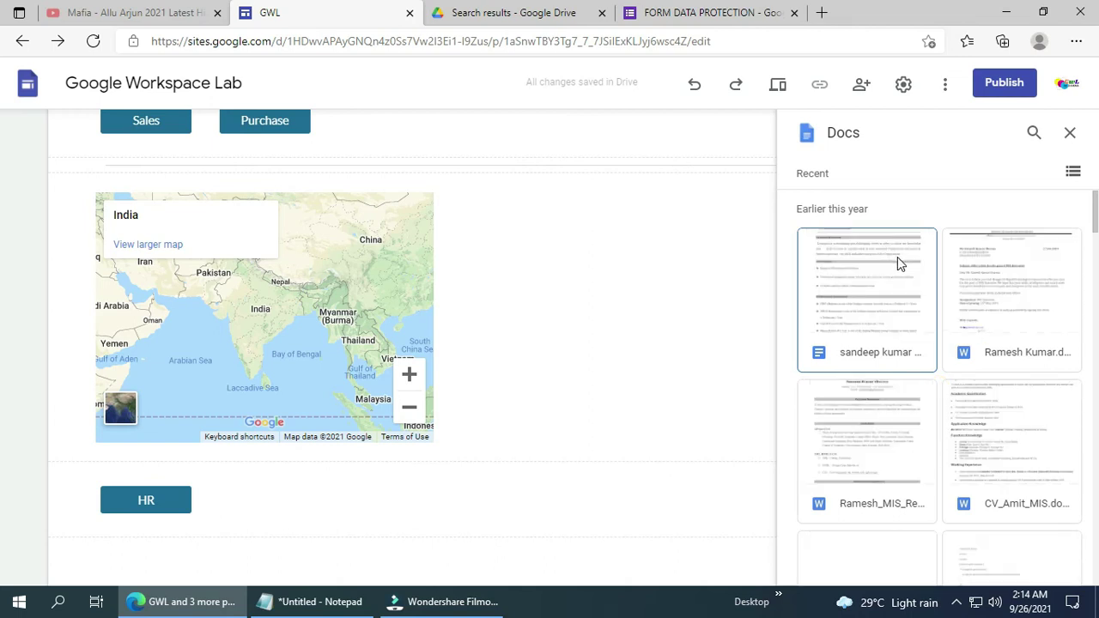
click(1013, 307)
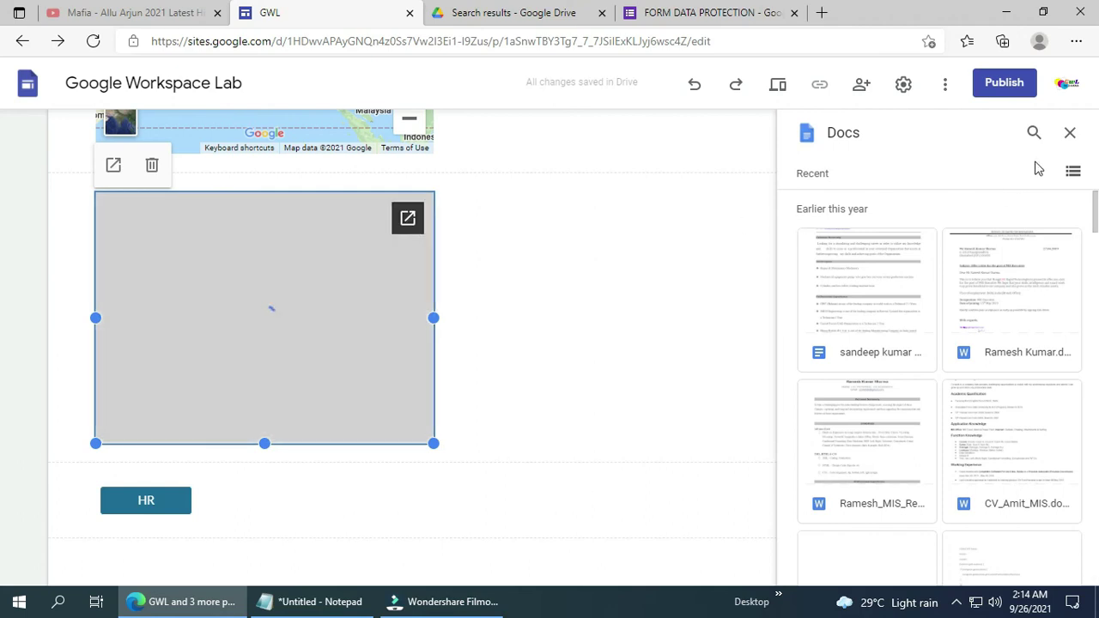
click(1069, 133)
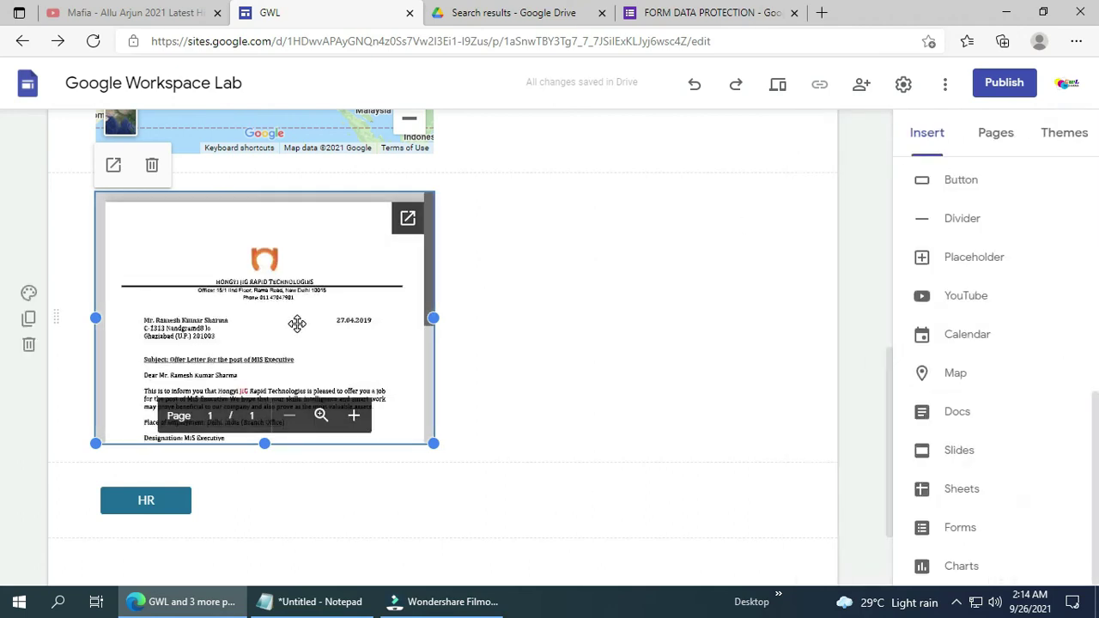
click(29, 346)
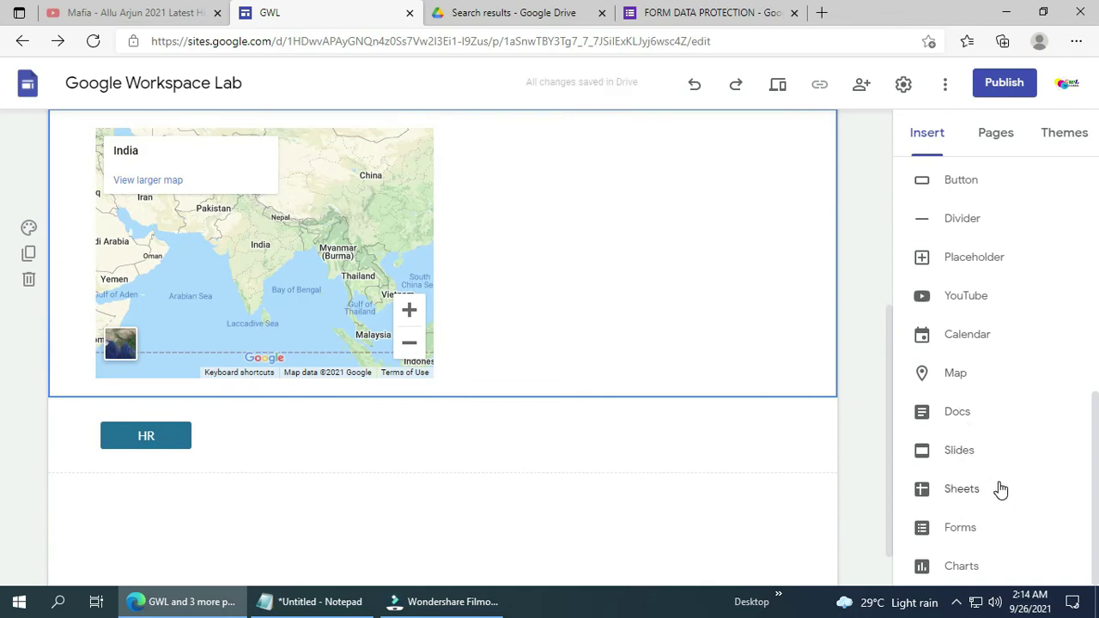
Insert the Attendance spreadsheet below the India map and close the Sheets file list
click(957, 497)
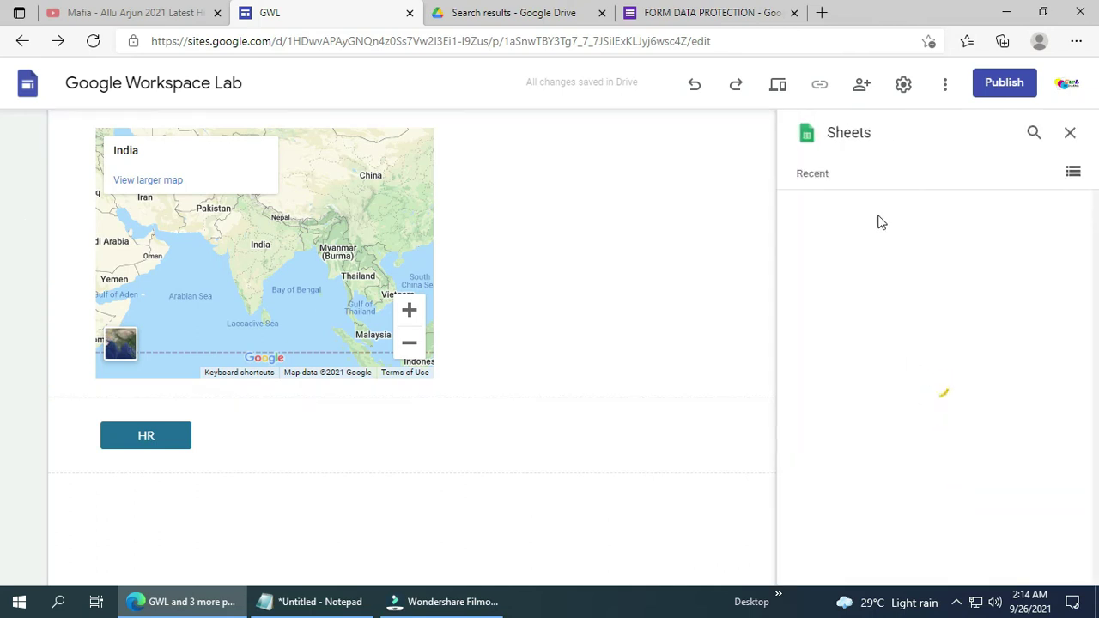
click(888, 312)
scroll(893, 343, down, 2)
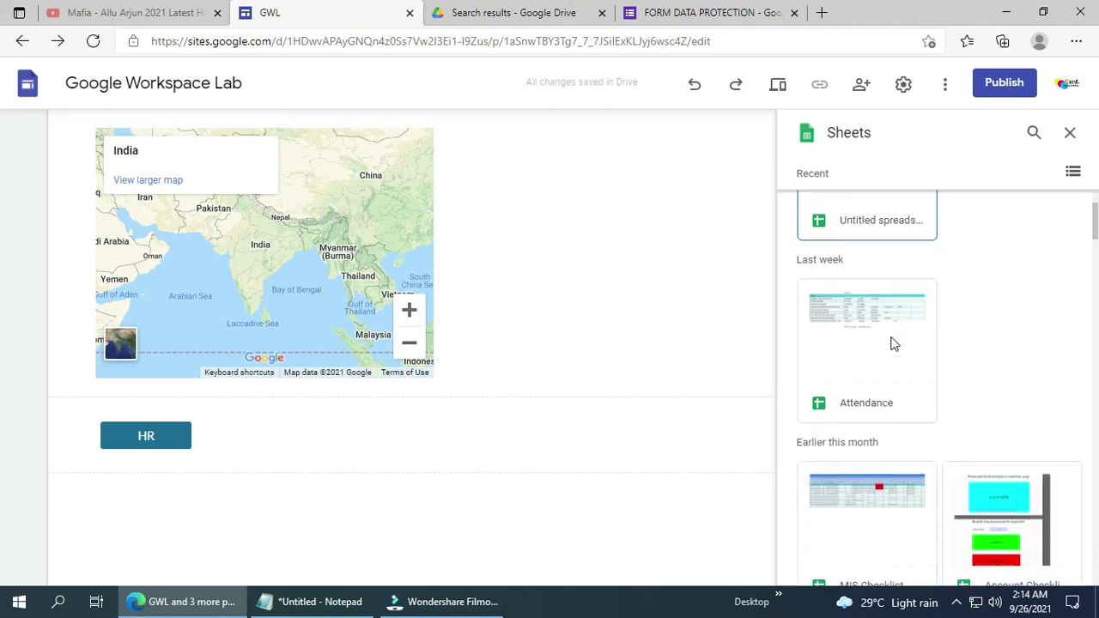
scroll(891, 343, down, 1)
scroll(890, 318, up, 2)
click(866, 393)
click(864, 392)
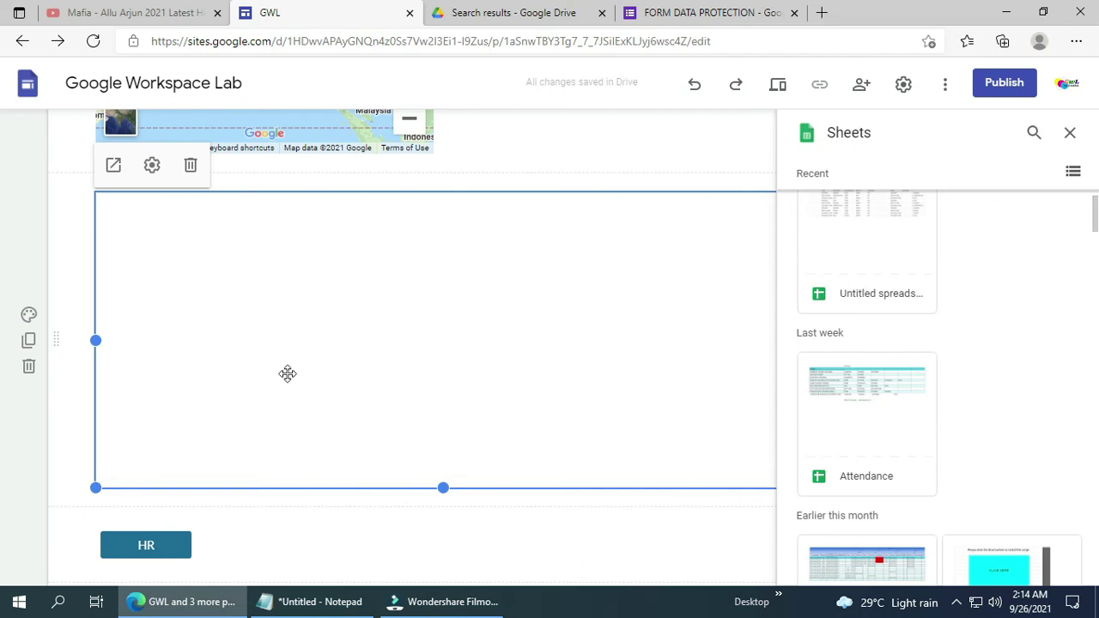
click(1069, 132)
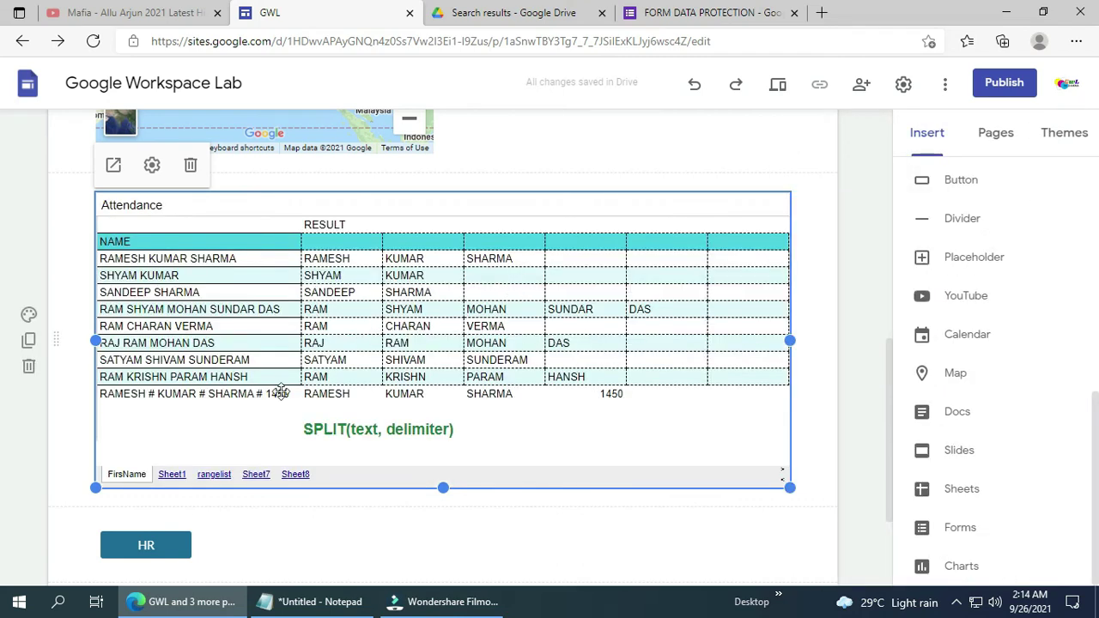
Try to switch to Sheet1 and Sheet7 inside the embedded Attendance spreadsheet
click(176, 477)
click(171, 475)
click(256, 475)
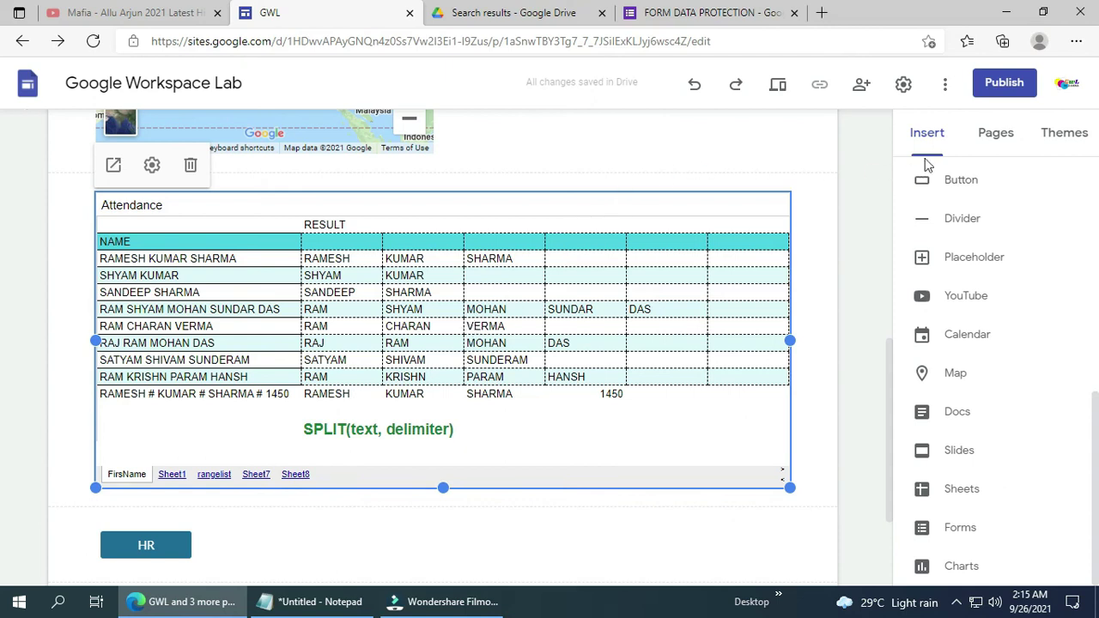
Browse the recent spreadsheets offered as chart sources and close the list without inserting a chart
click(962, 567)
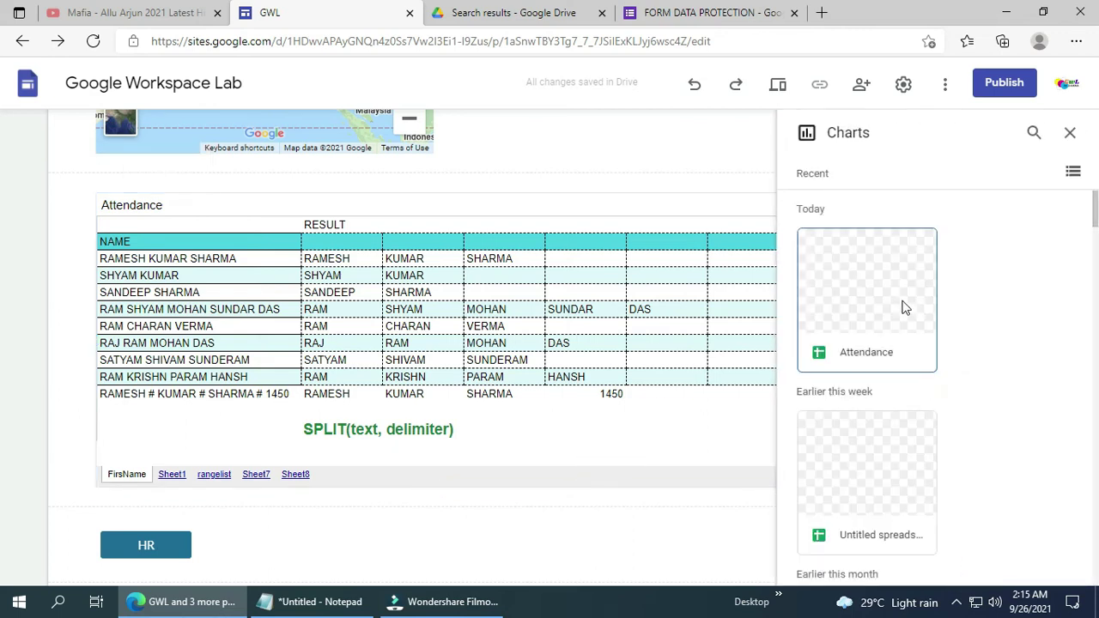
scroll(905, 363, down, 6)
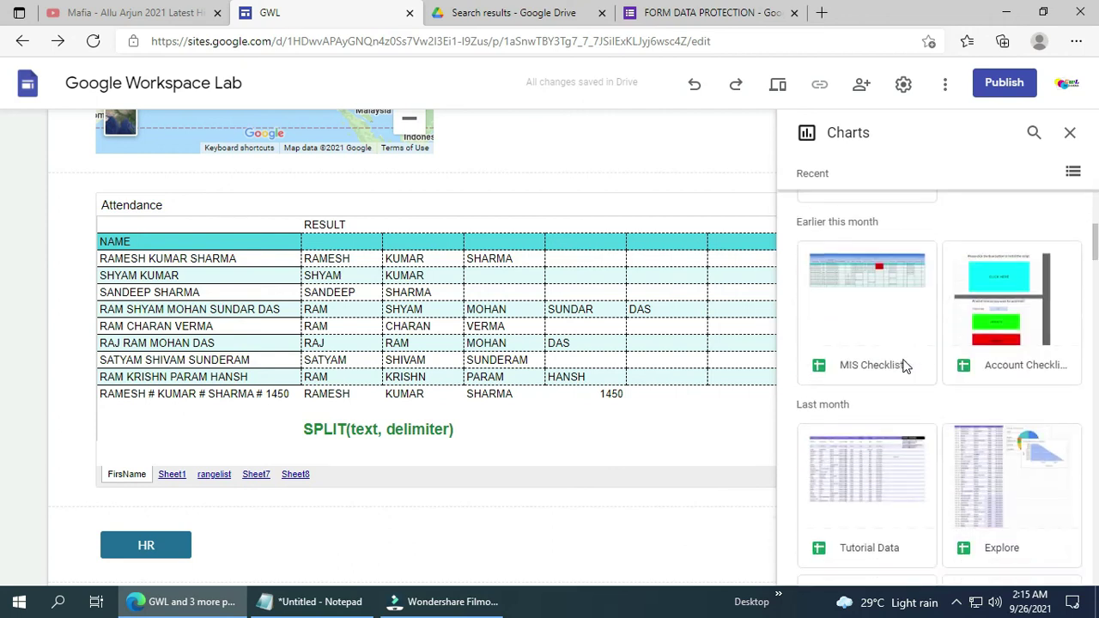
scroll(905, 363, down, 8)
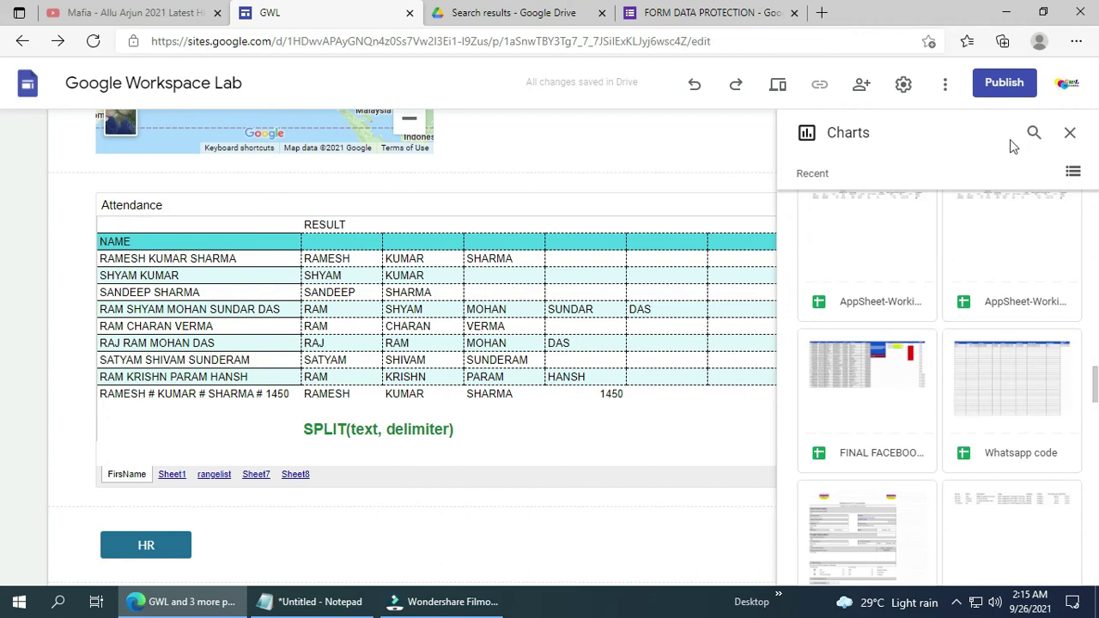
click(1069, 133)
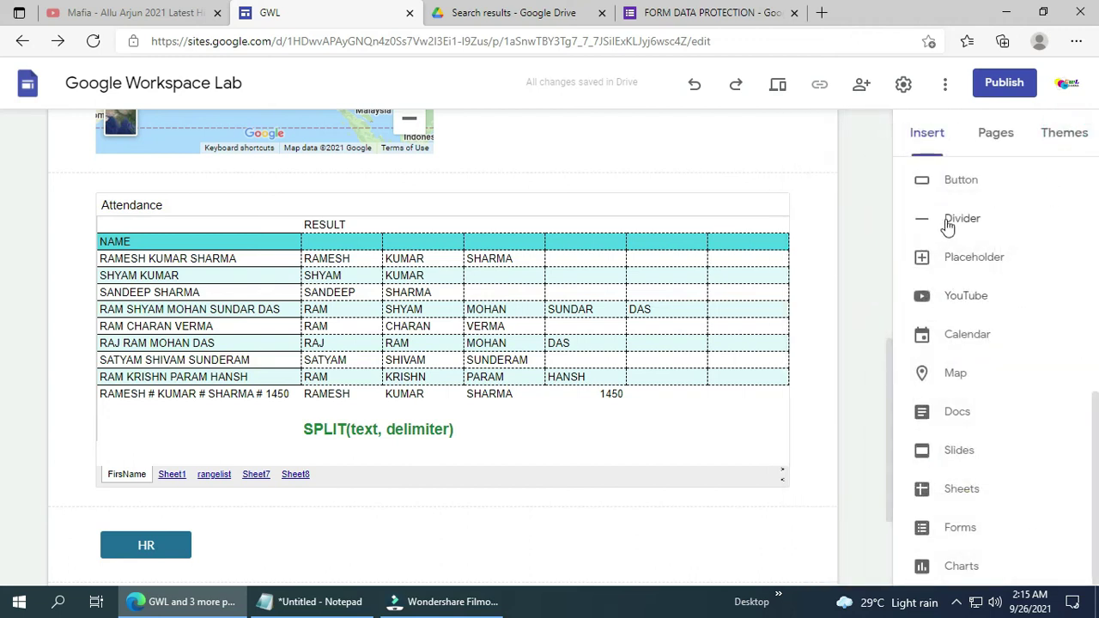
Insert the data folder from the appsheet folder in My Drive below the Attendance spreadsheet
scroll(971, 246, up, 5)
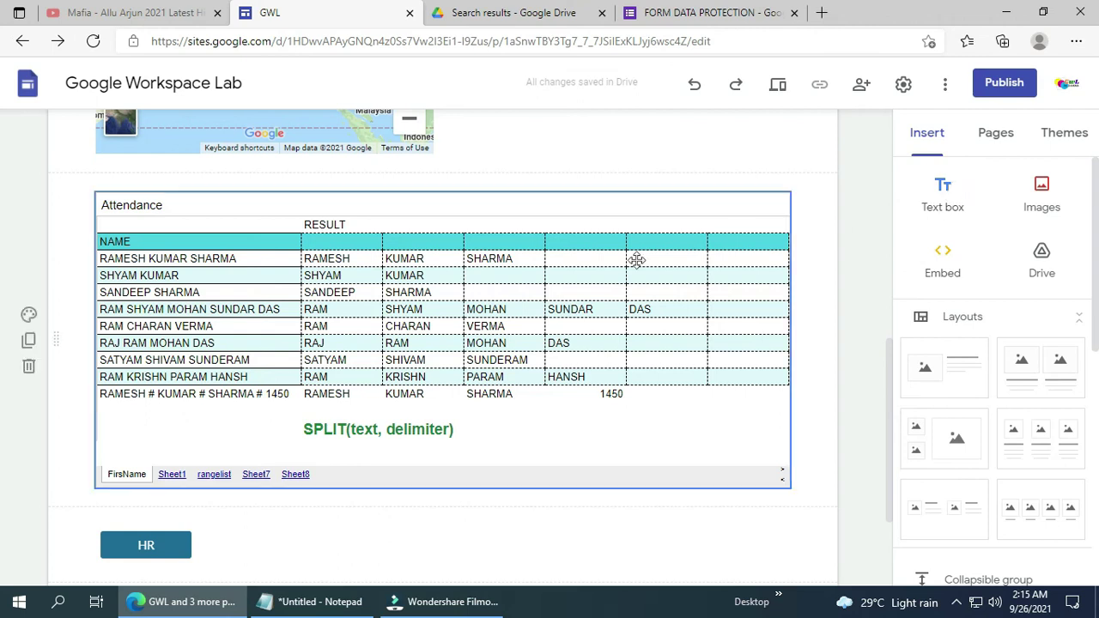
click(1042, 273)
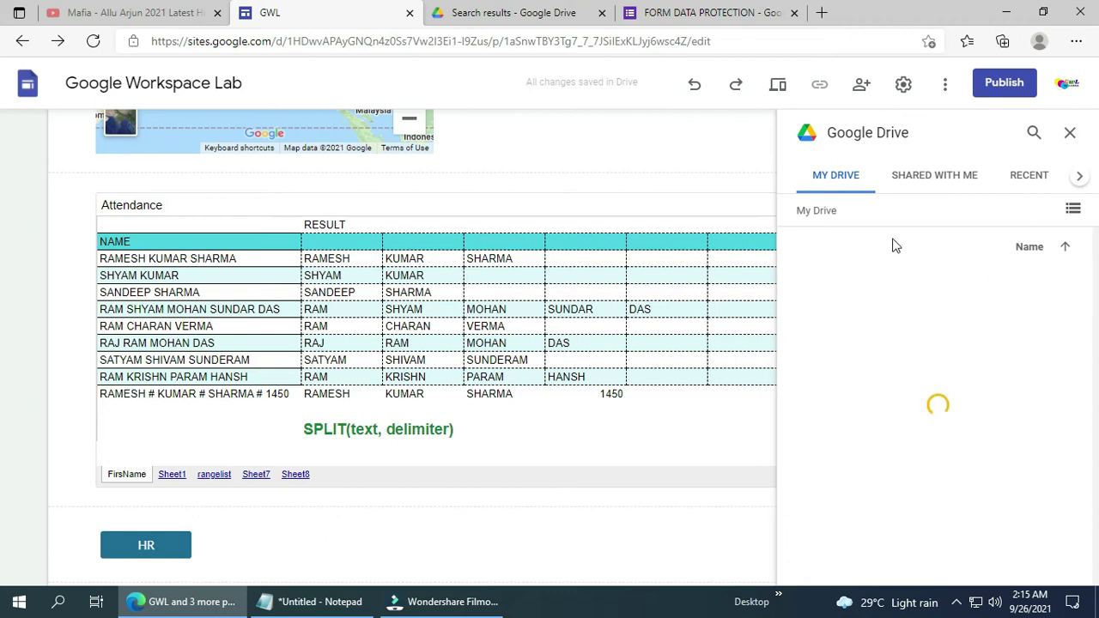
double_click(877, 341)
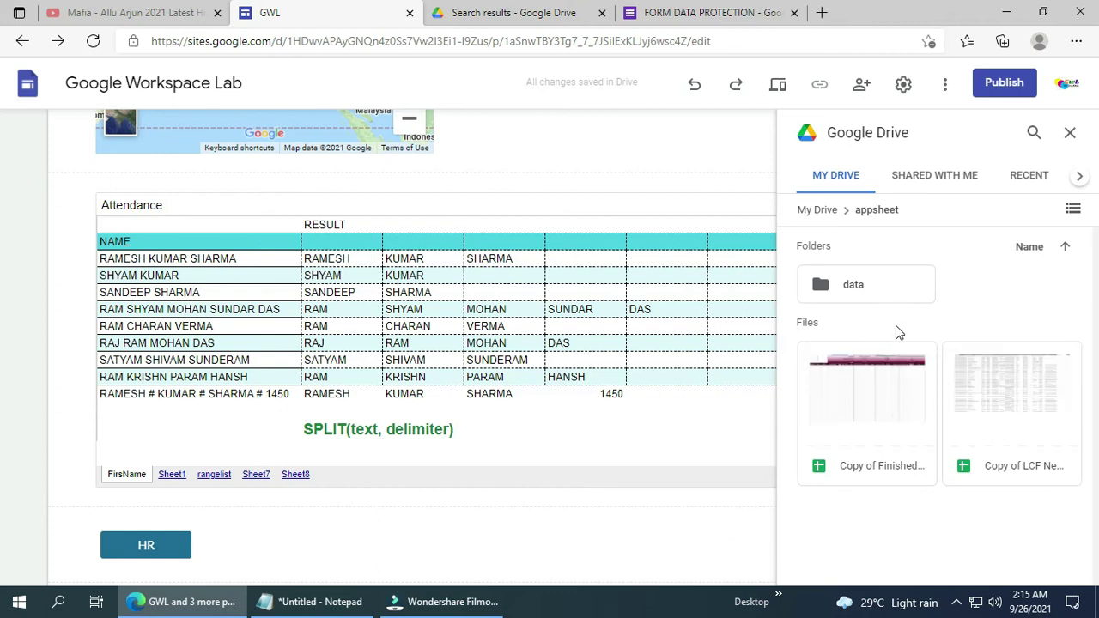
click(865, 287)
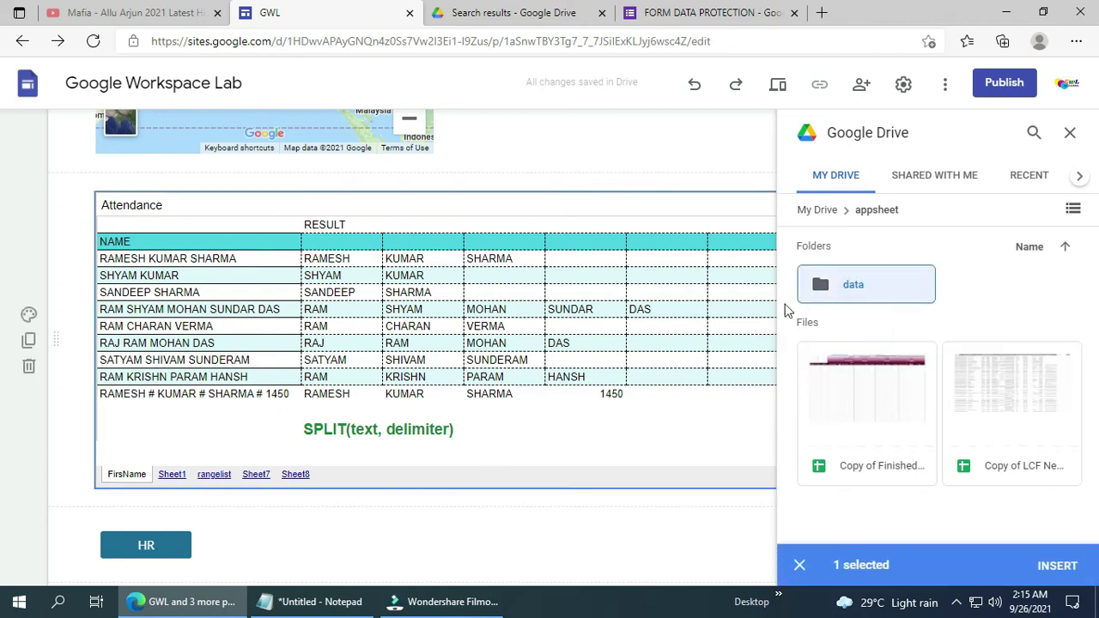
click(1057, 565)
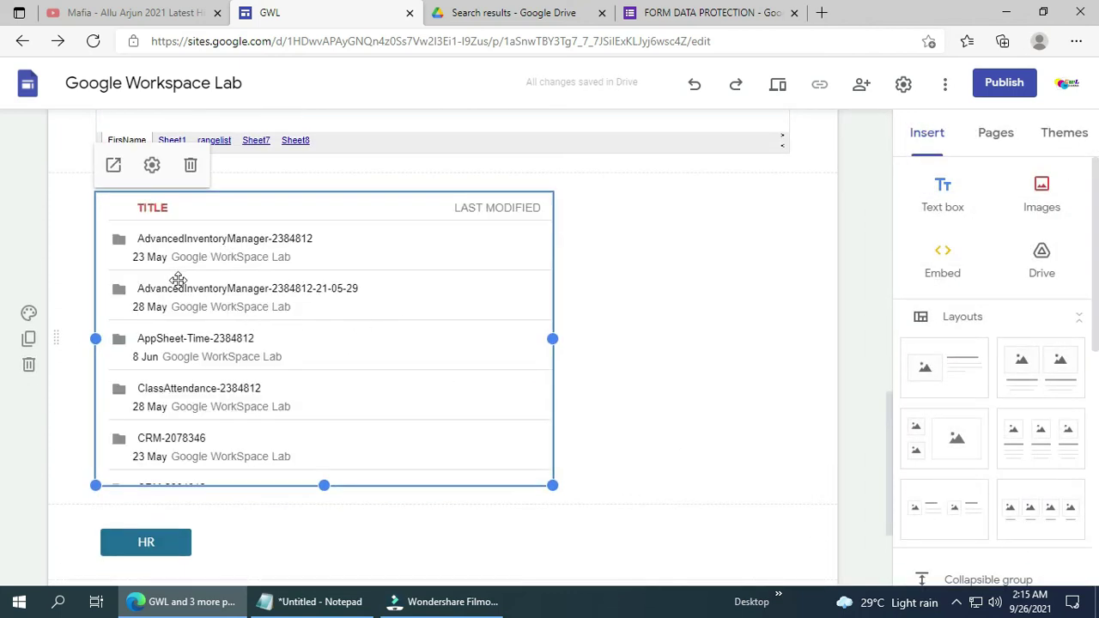
scroll(178, 280, down, 2)
scroll(183, 289, up, 2)
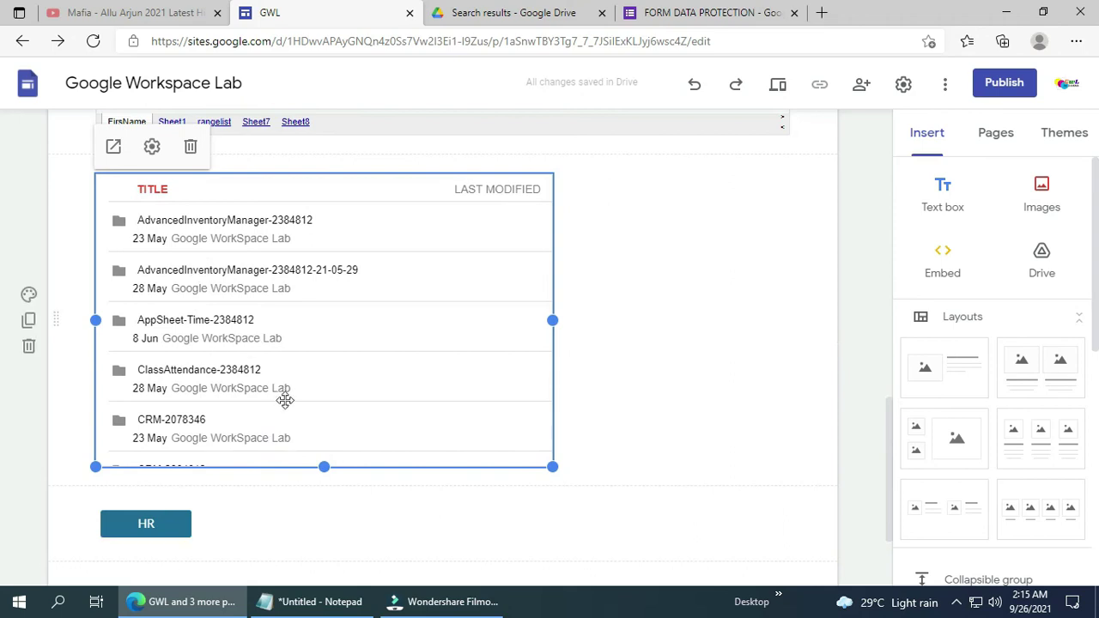
Delete the embedded data folder and Attendance spreadsheet sections from the MIS page
click(28, 346)
click(29, 445)
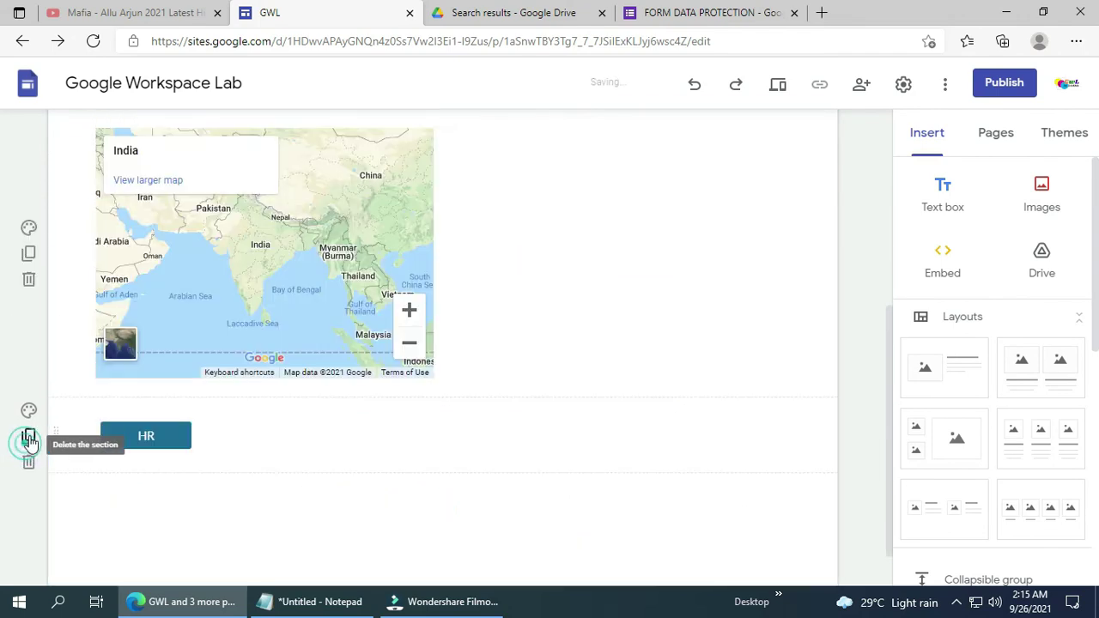
scroll(157, 375, up, 4)
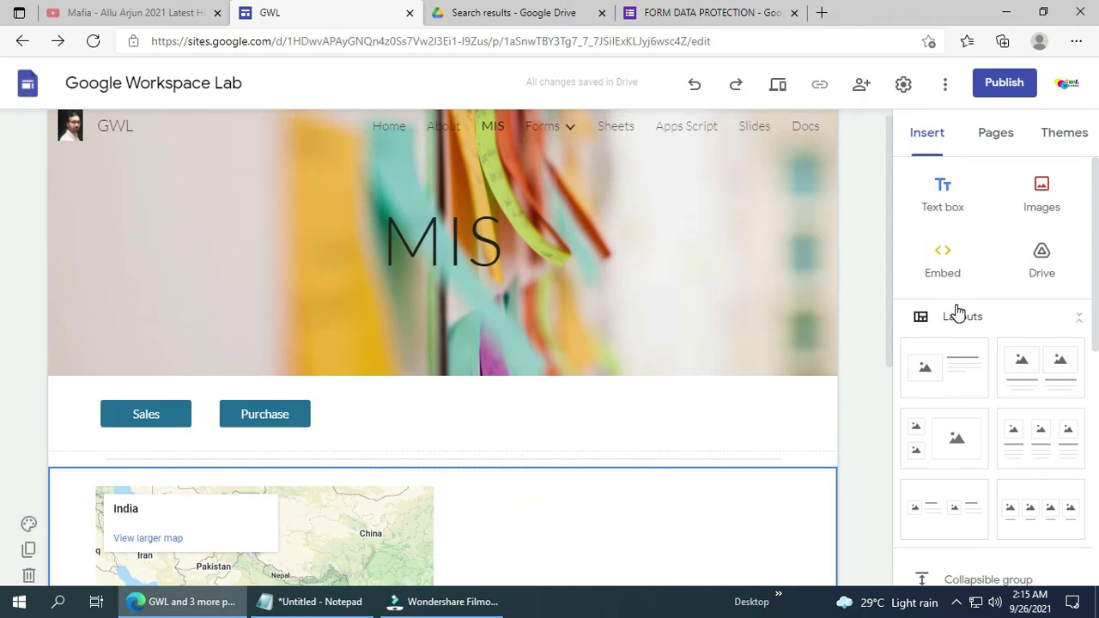
Try the Aristotle, Diplomat, Vision and Level themes on the MIS page and apply the Impression theme to the site
click(1065, 136)
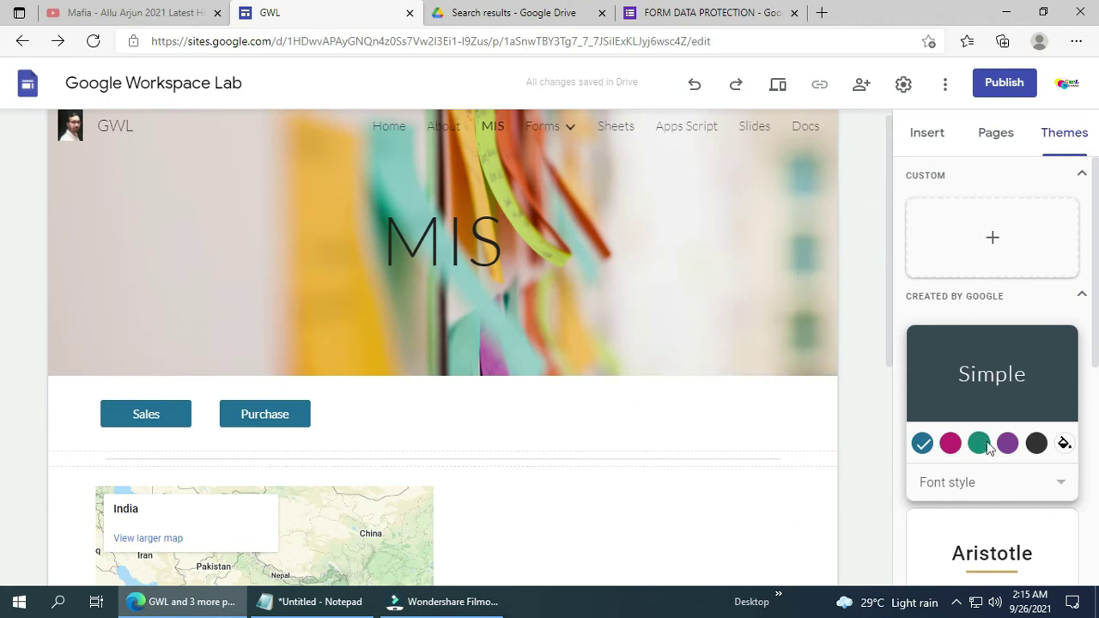
scroll(1017, 318, down, 3)
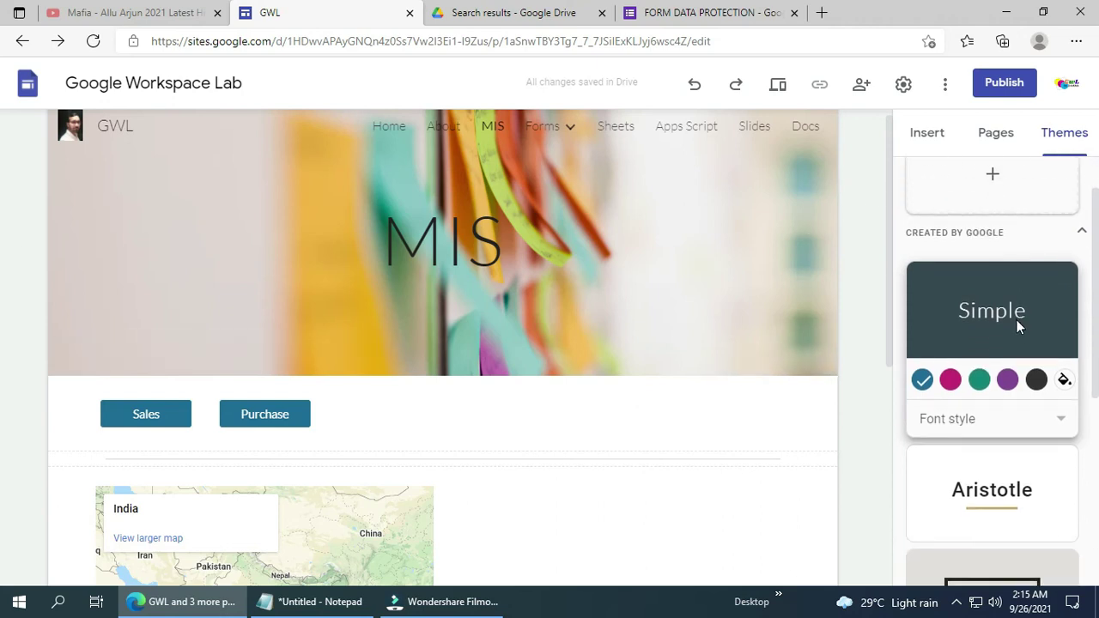
scroll(1018, 326, up, 1)
scroll(1016, 330, down, 1)
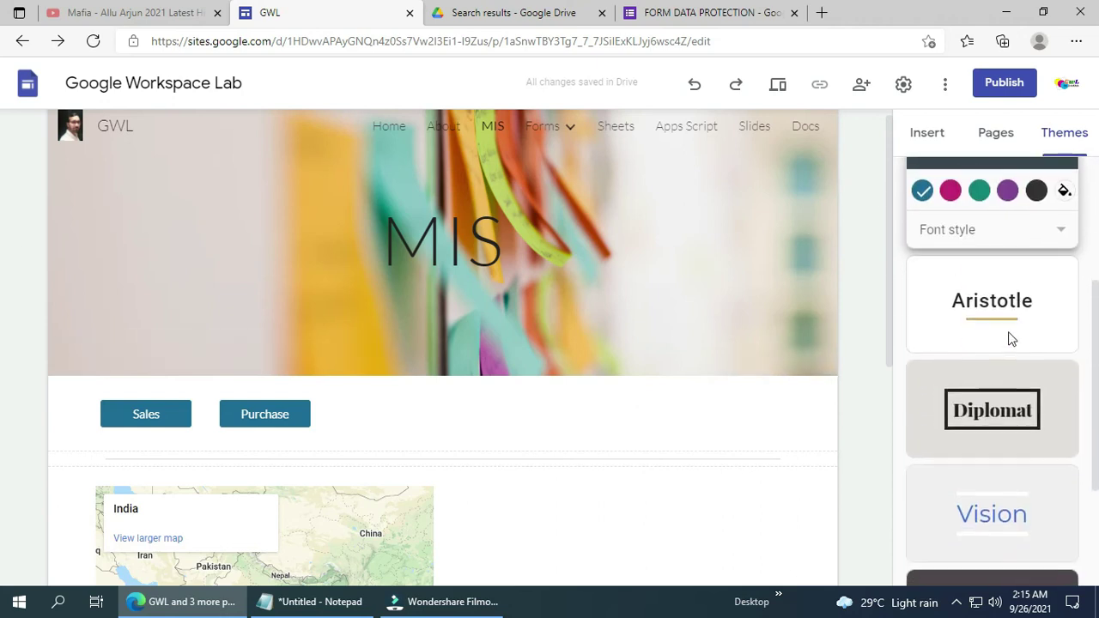
click(993, 317)
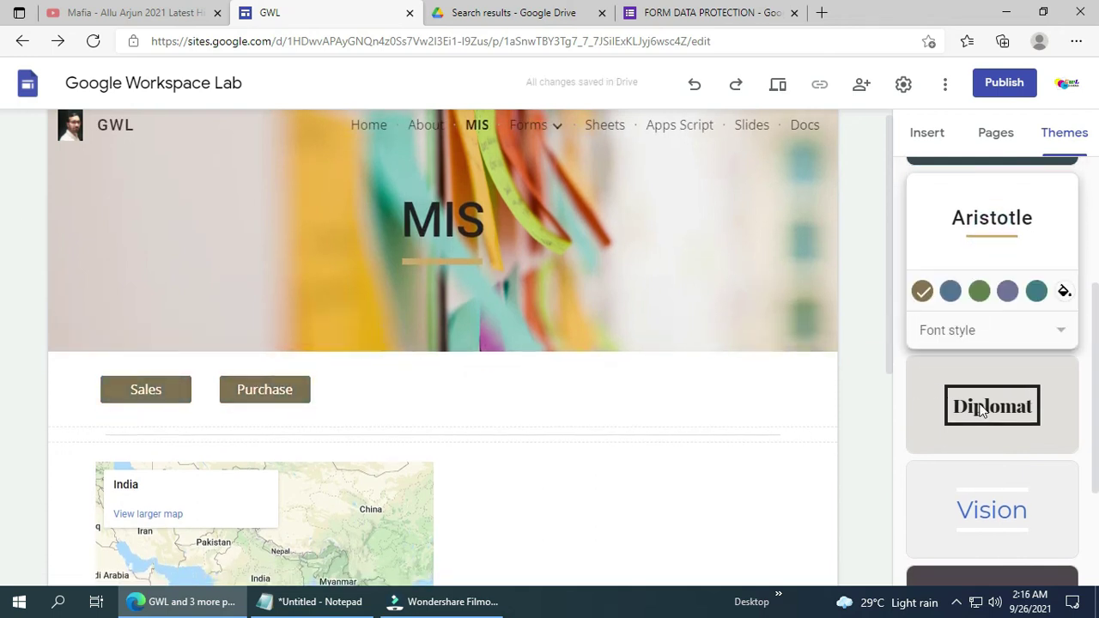
click(982, 410)
scroll(1003, 421, down, 2)
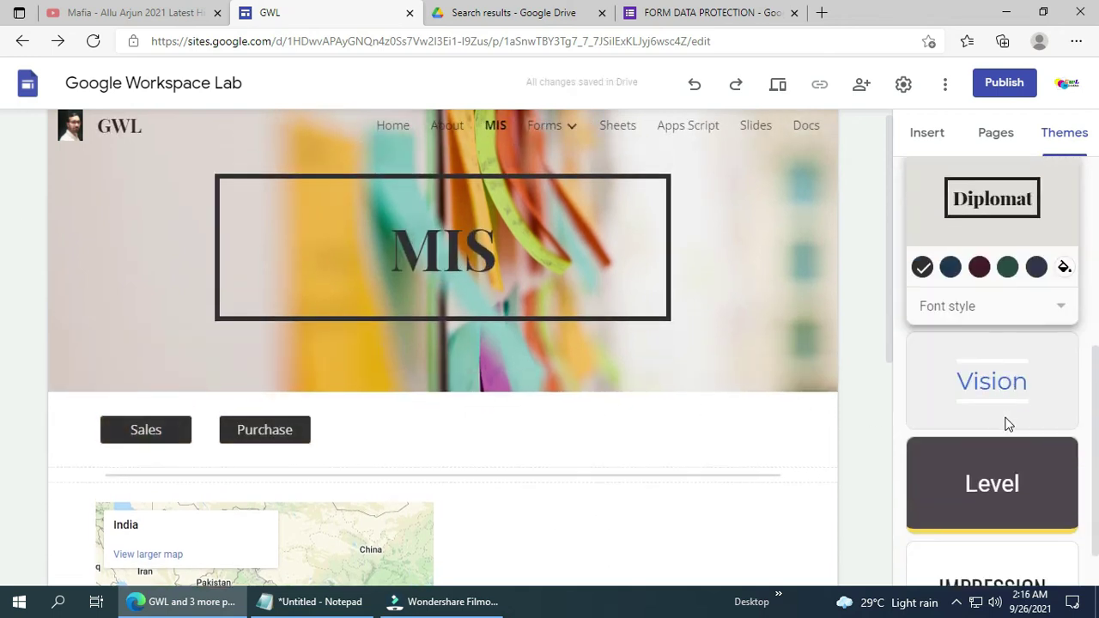
click(1008, 420)
scroll(1005, 421, down, 2)
click(1004, 415)
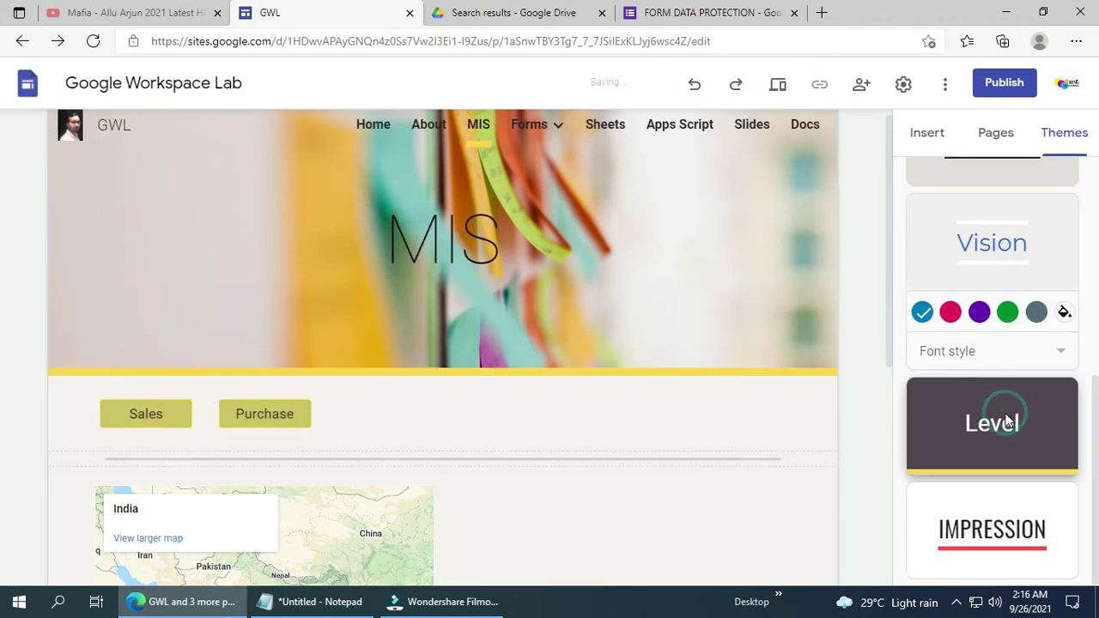
click(1009, 532)
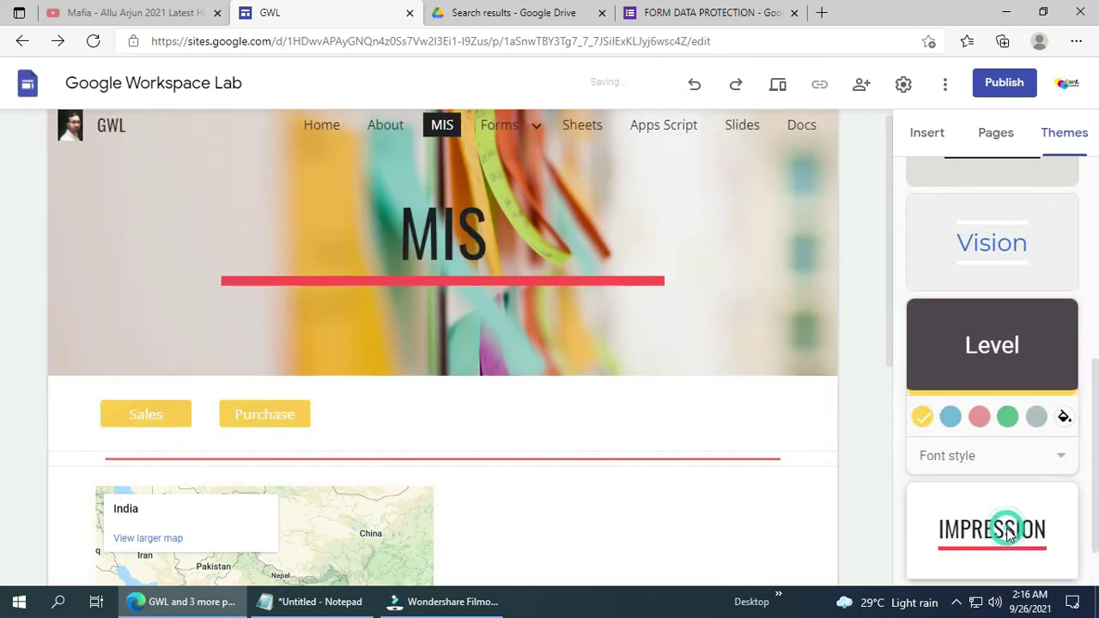
Check how the Impression theme looks on the MIS, Forms, Delhi, About and Home pages
scroll(524, 411, down, 4)
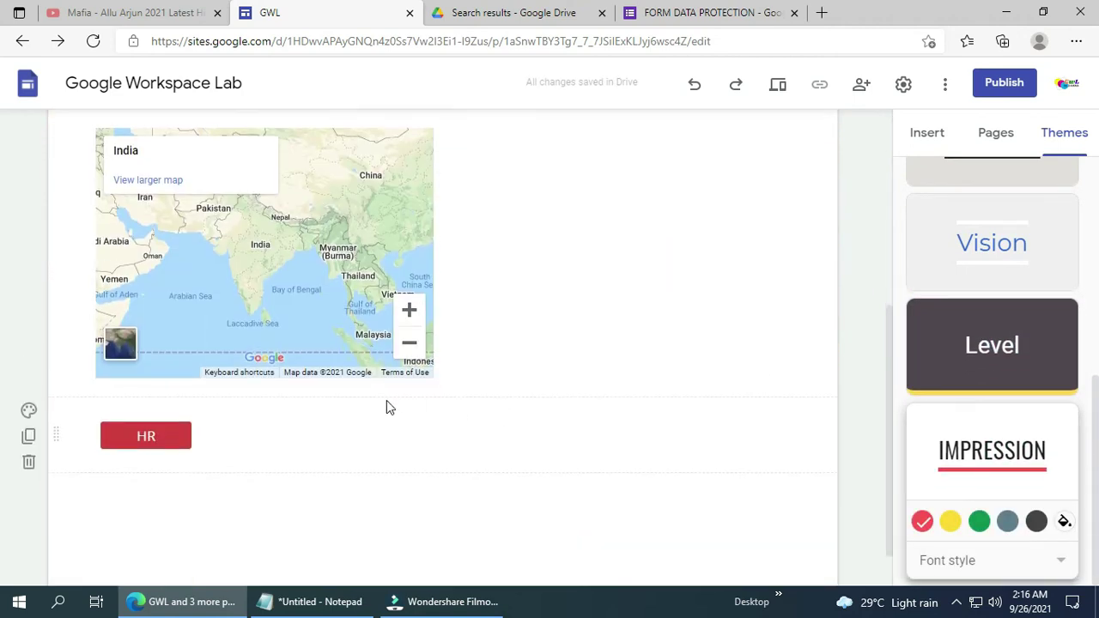
scroll(386, 400, up, 5)
click(505, 146)
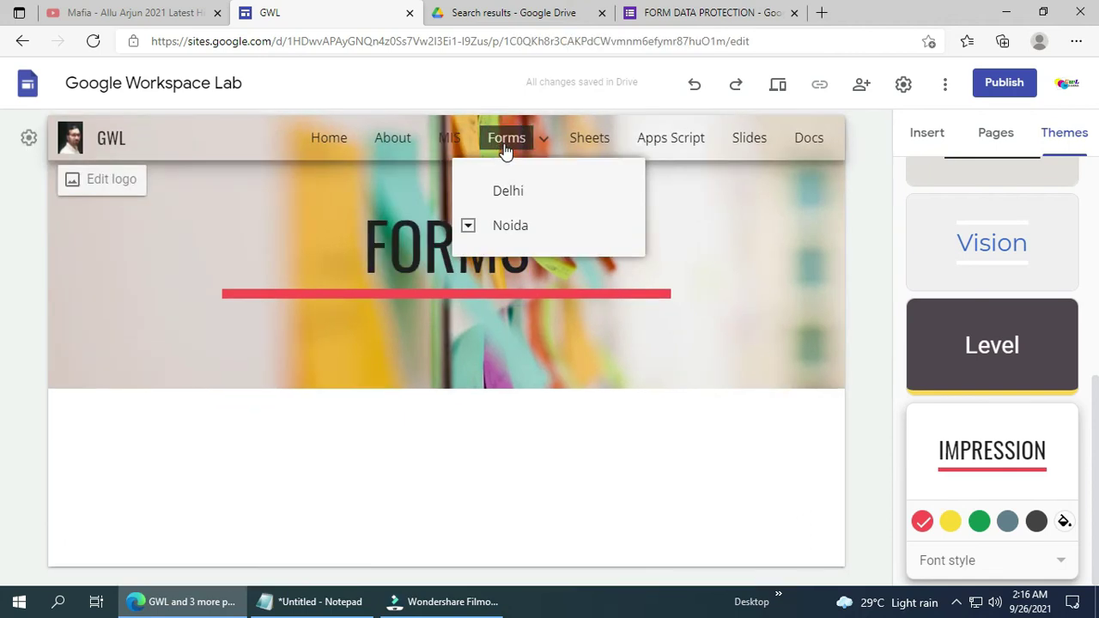
click(508, 194)
click(387, 142)
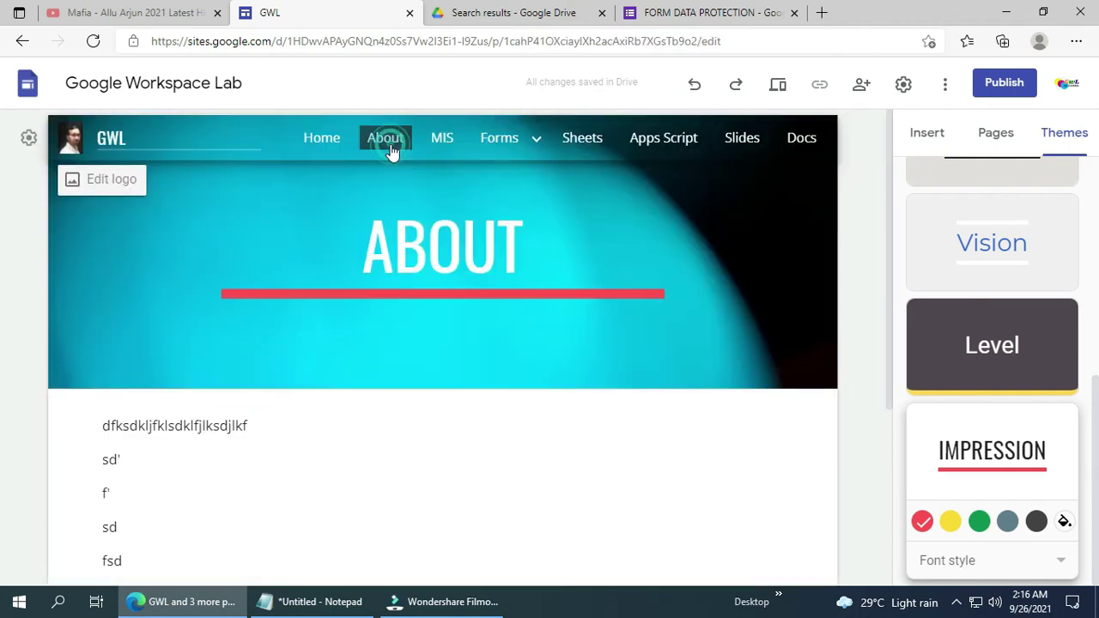
scroll(376, 374, down, 5)
scroll(375, 386, up, 5)
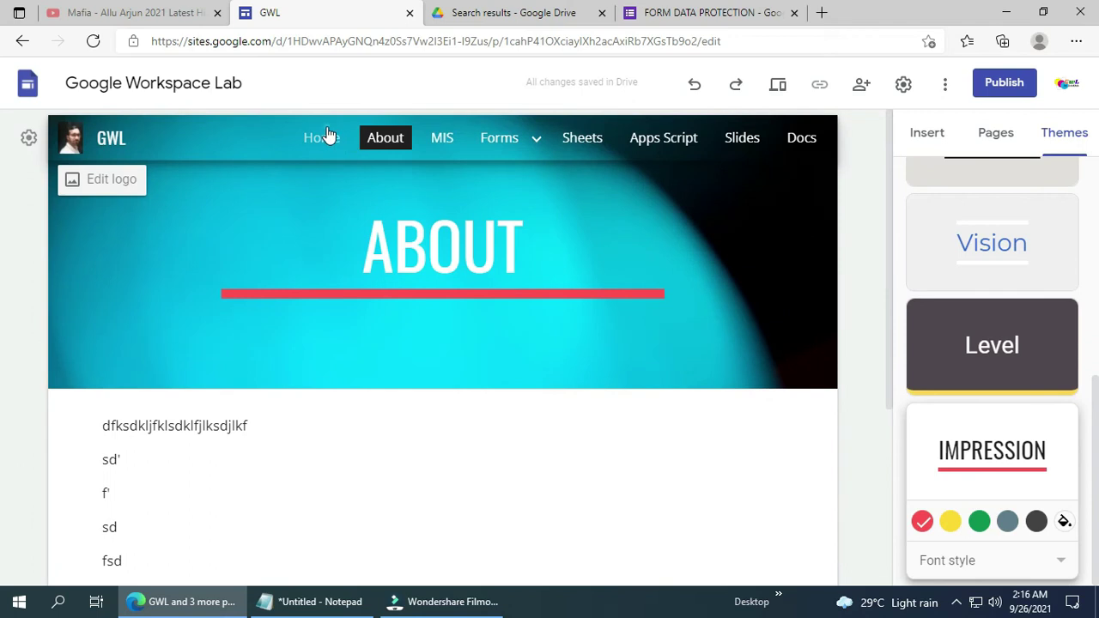
click(327, 138)
scroll(500, 437, down, 4)
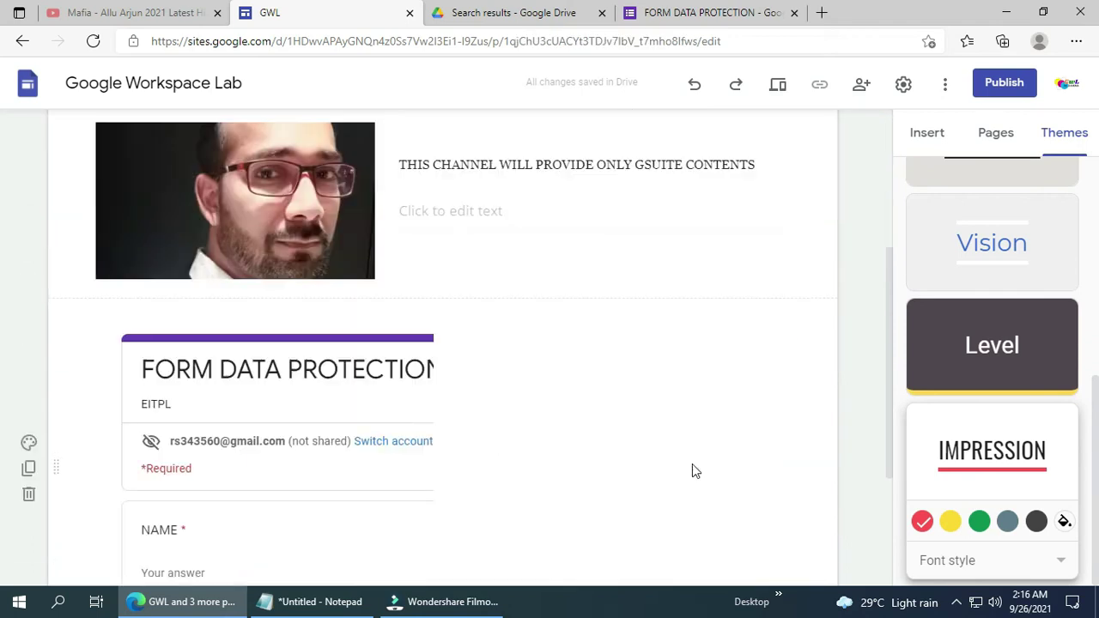
Try the Vision, Level, Diplomat and Aristotle themes on the Home page and return to the Impression theme
click(983, 267)
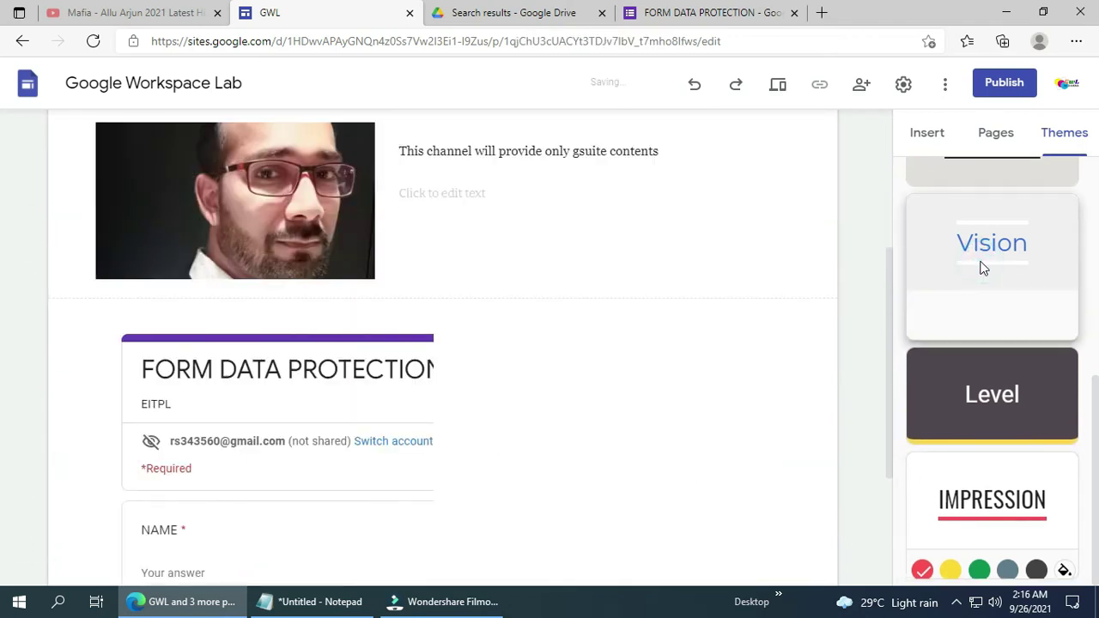
click(992, 413)
scroll(947, 340, up, 2)
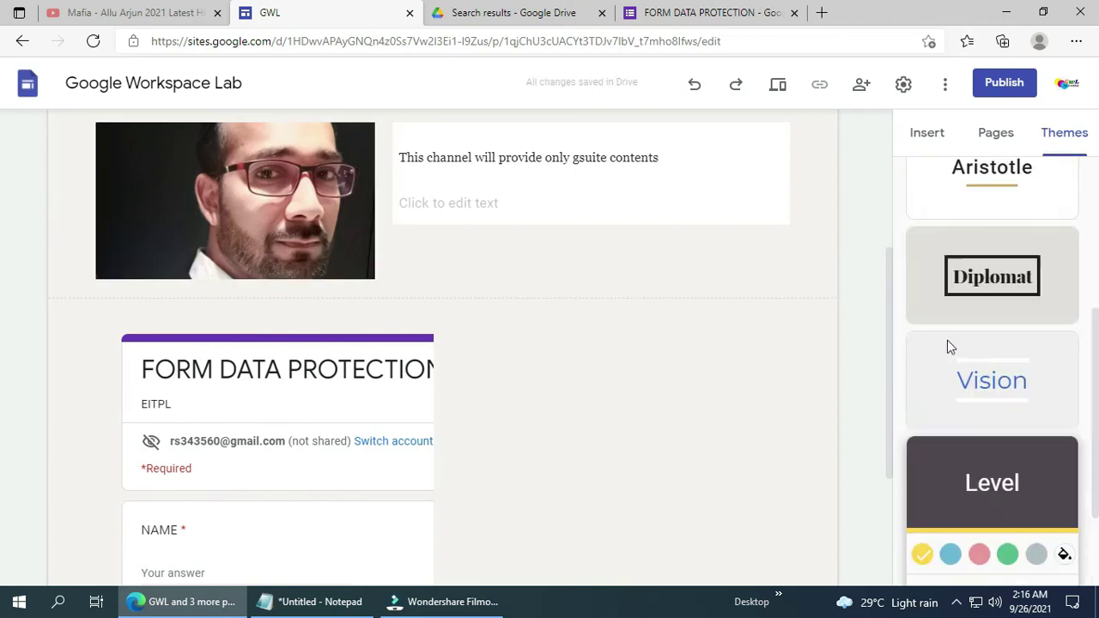
scroll(552, 282, up, 3)
click(1021, 412)
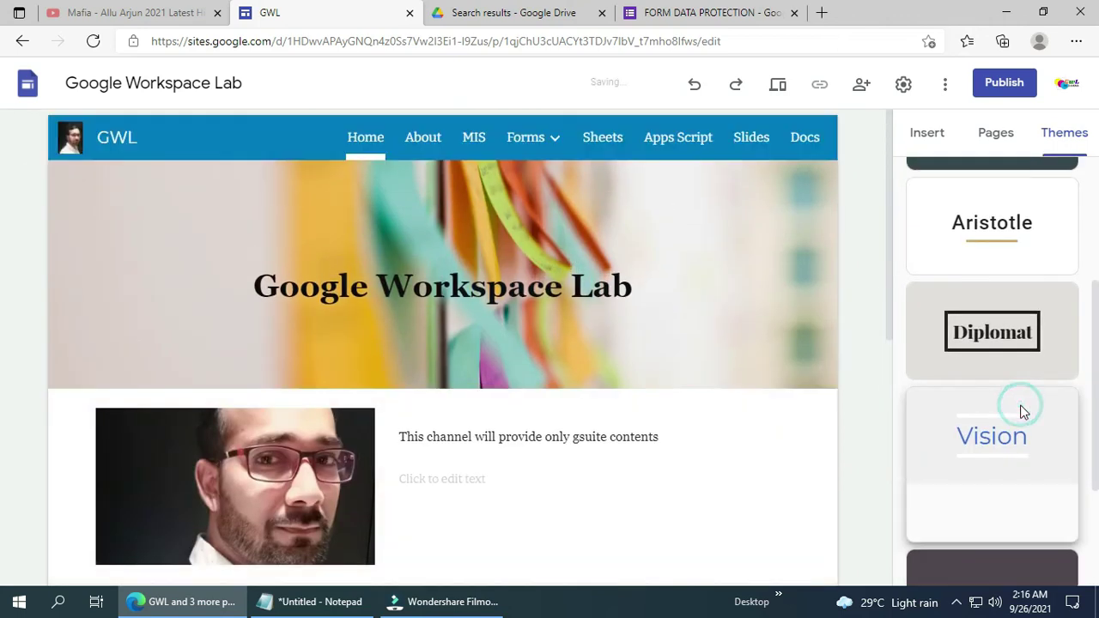
click(994, 331)
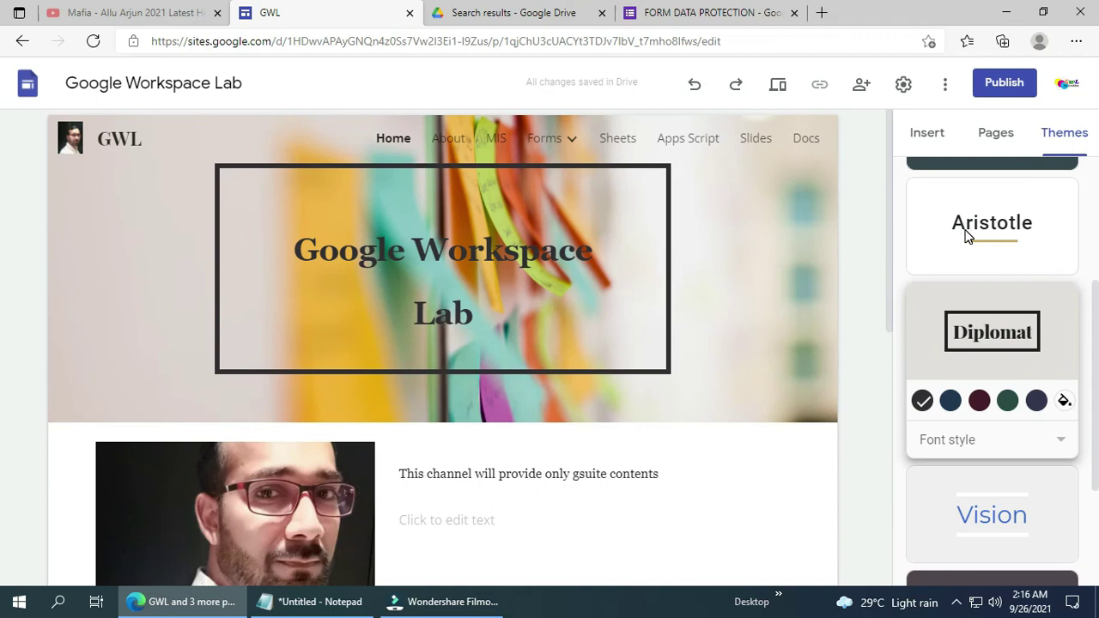
click(966, 237)
scroll(981, 385, down, 2)
click(997, 438)
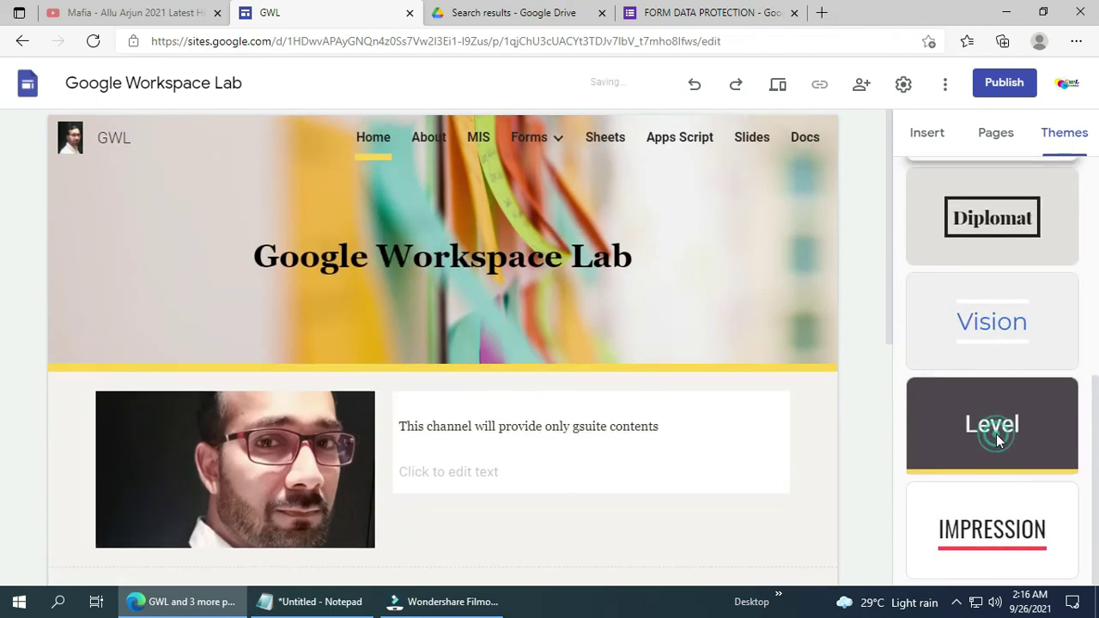
click(1006, 528)
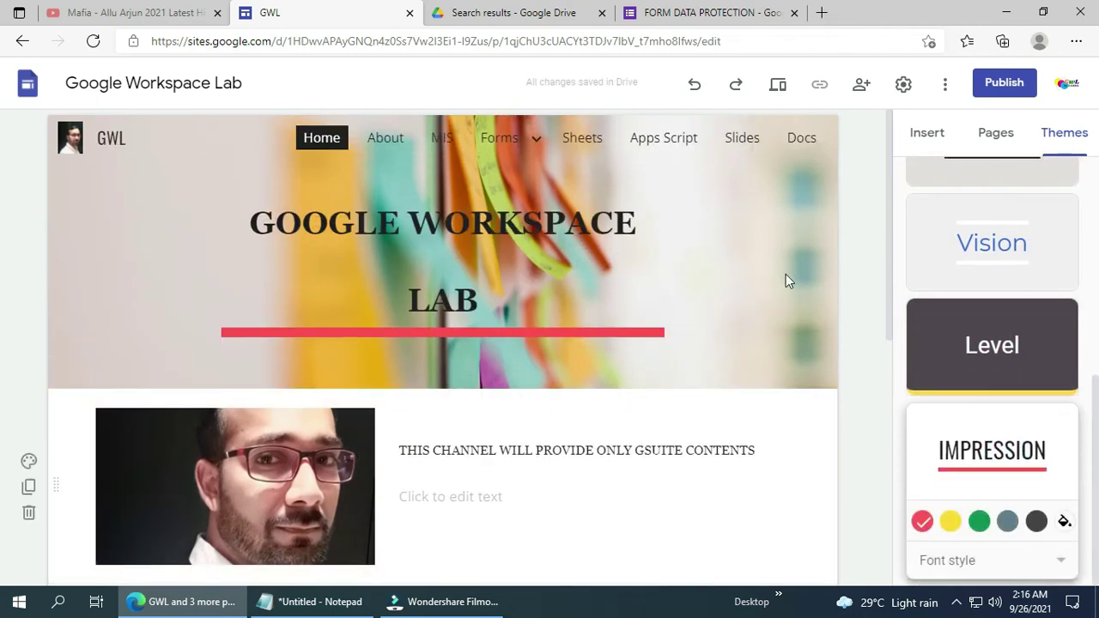
Set the site's navigation mode to Side in the site settings
scroll(979, 274, up, 5)
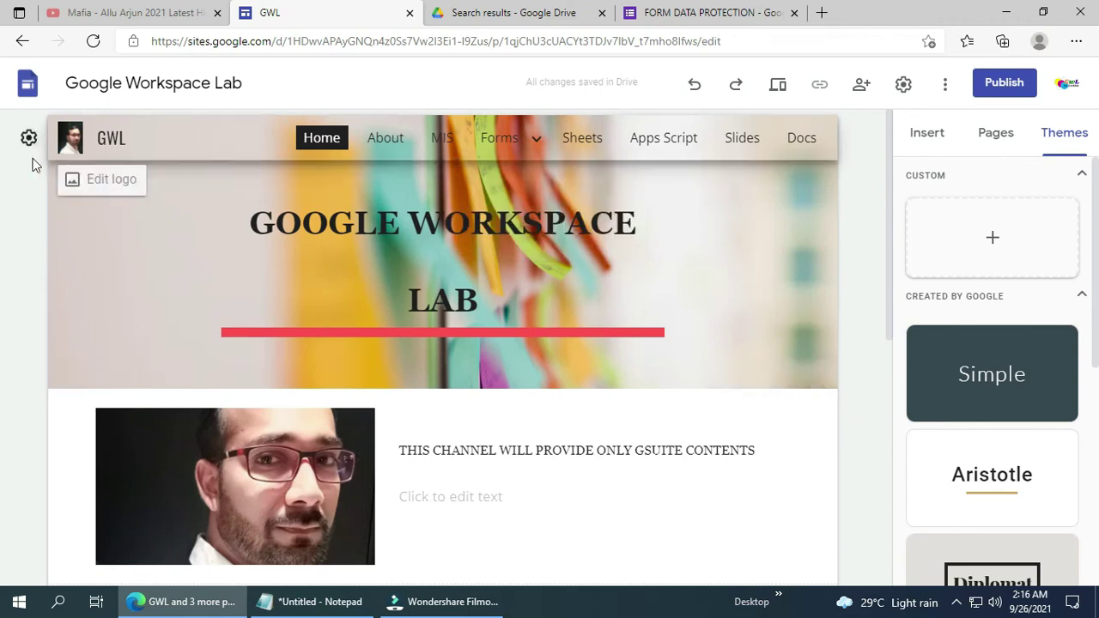
click(903, 84)
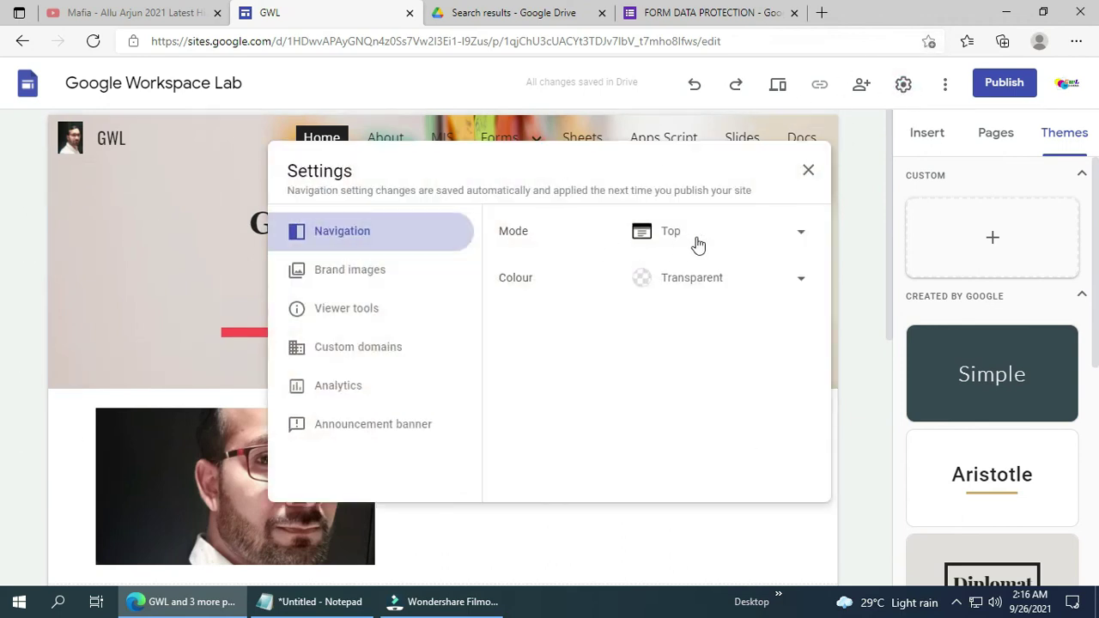
click(800, 234)
click(697, 269)
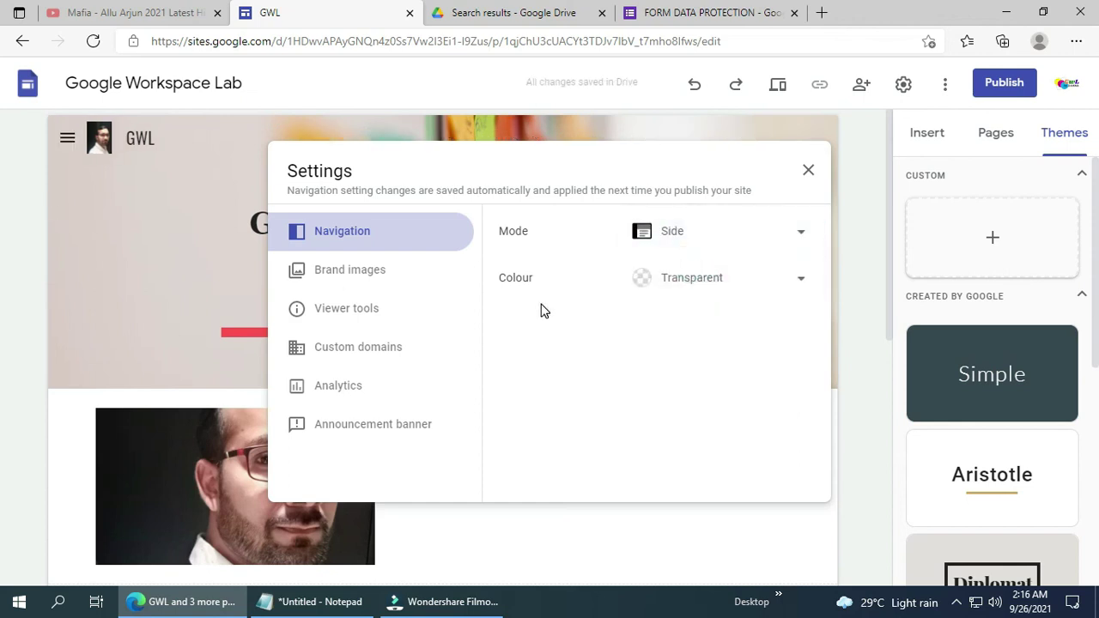
click(809, 172)
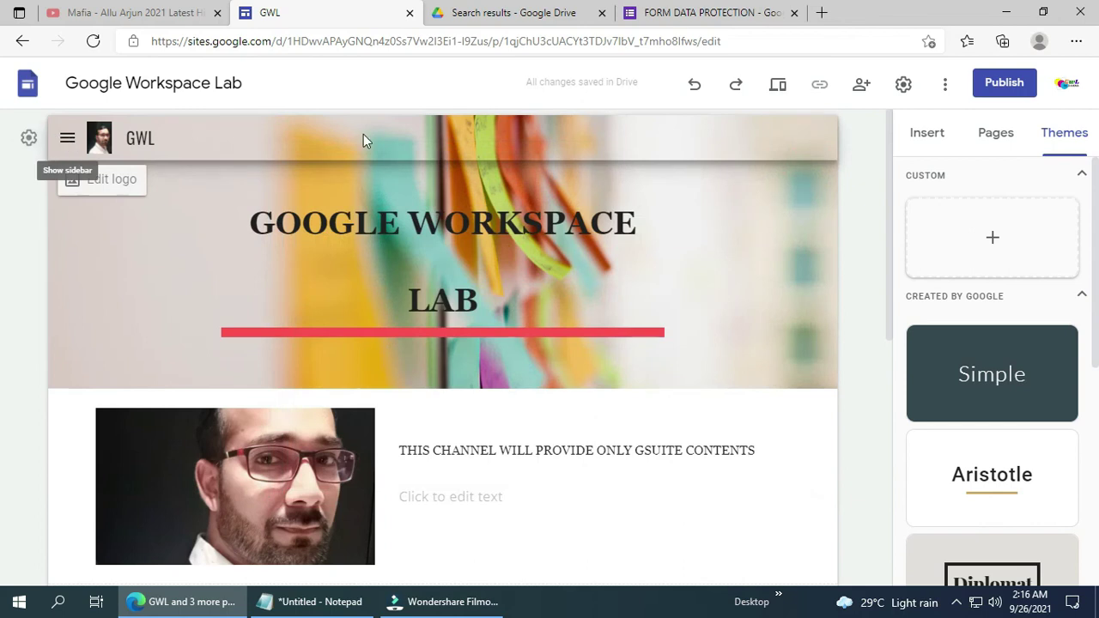
Test the site's navigation sidebar by expanding Forms and visiting the MIS and Docs pages
click(67, 139)
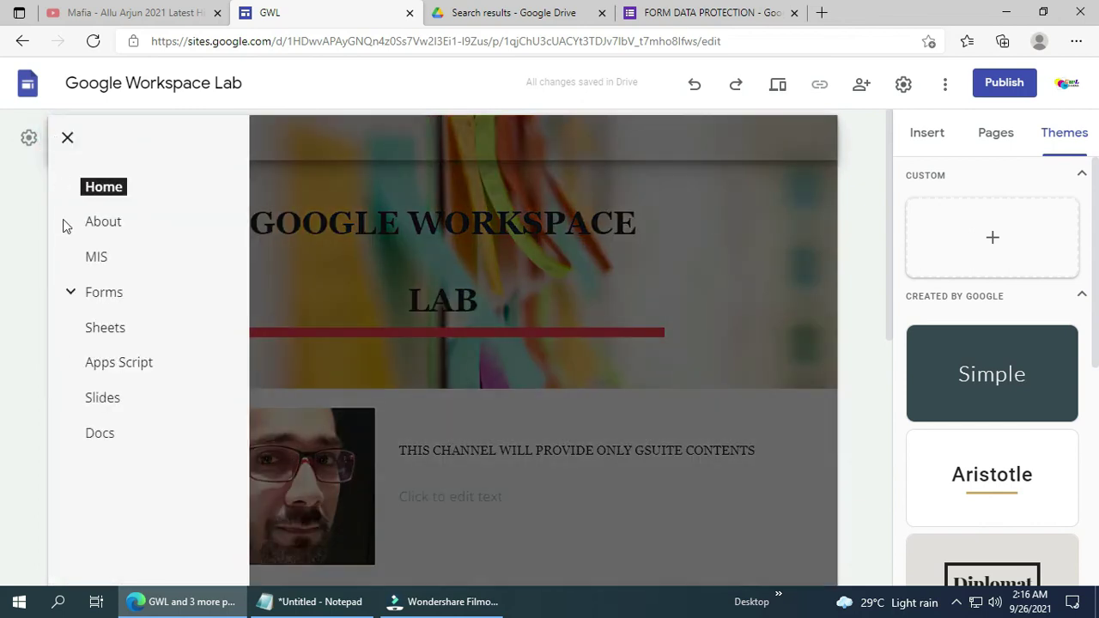
click(70, 293)
click(96, 257)
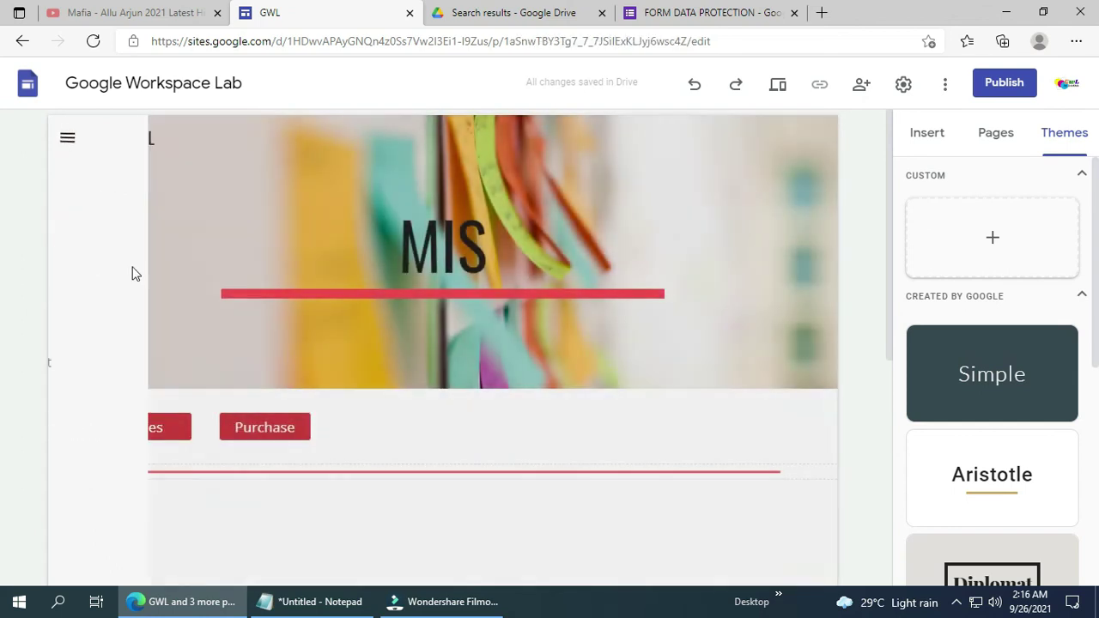
click(67, 140)
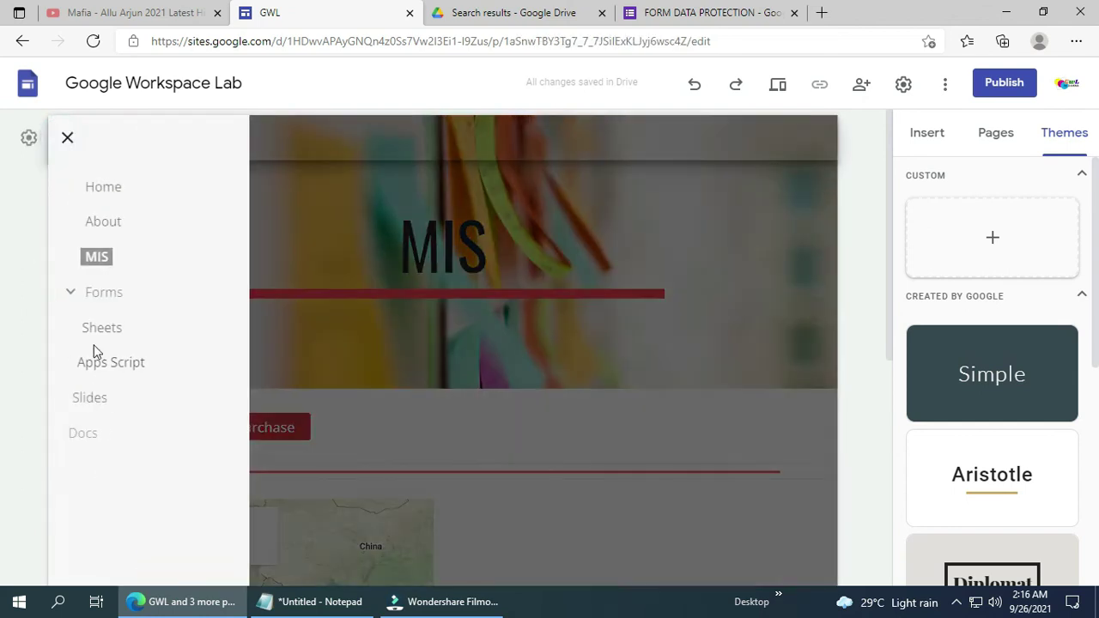
click(100, 433)
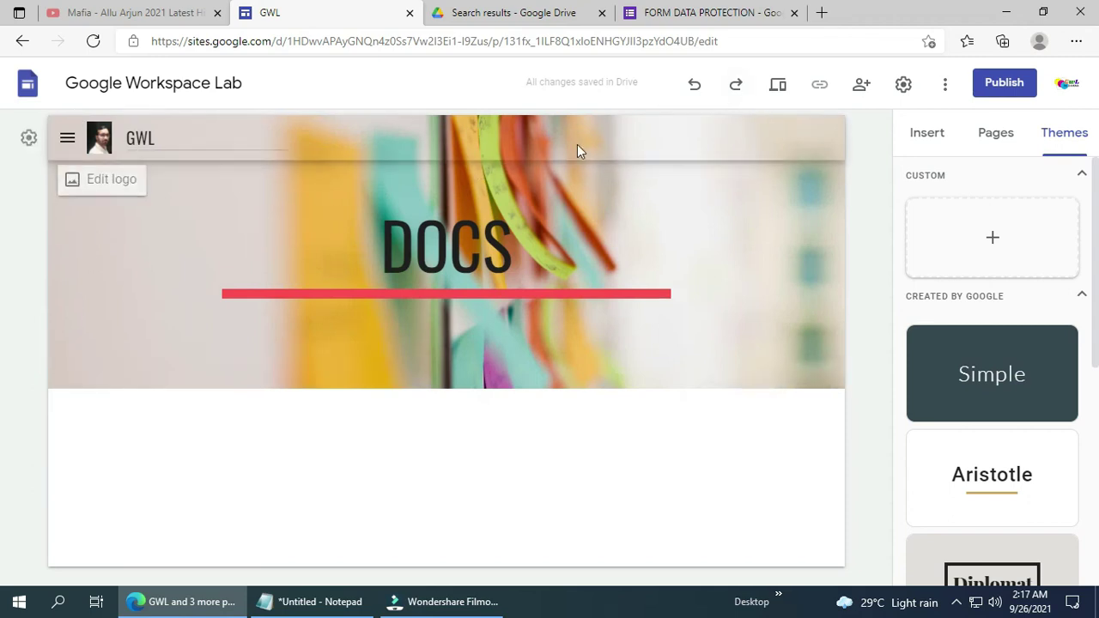
View the site's sharing options for people and groups and close them without adding anyone
click(861, 89)
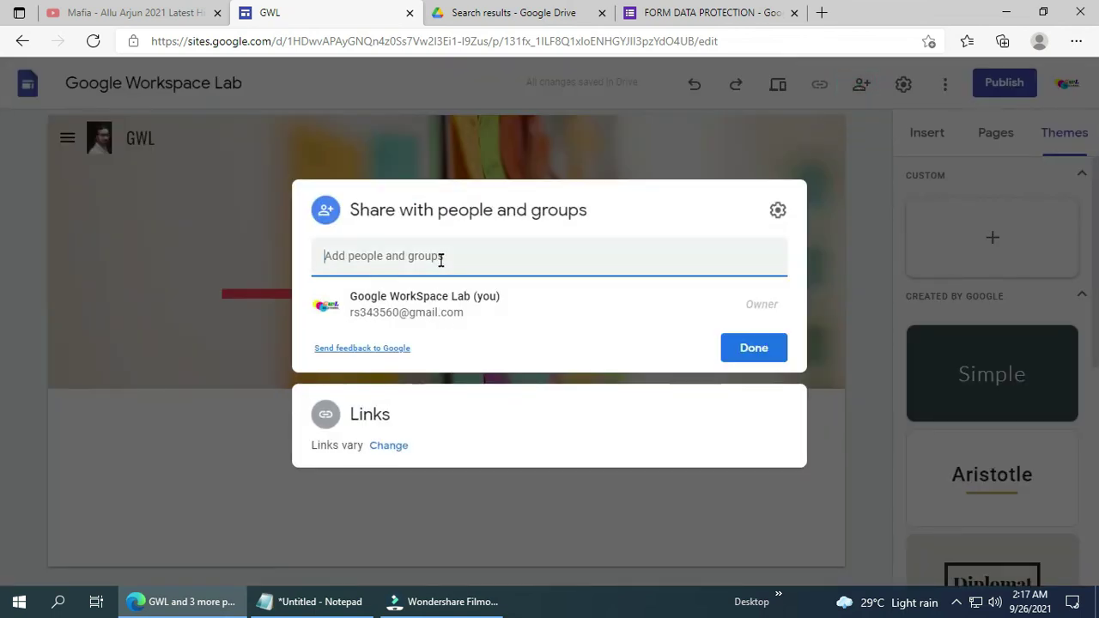
click(739, 347)
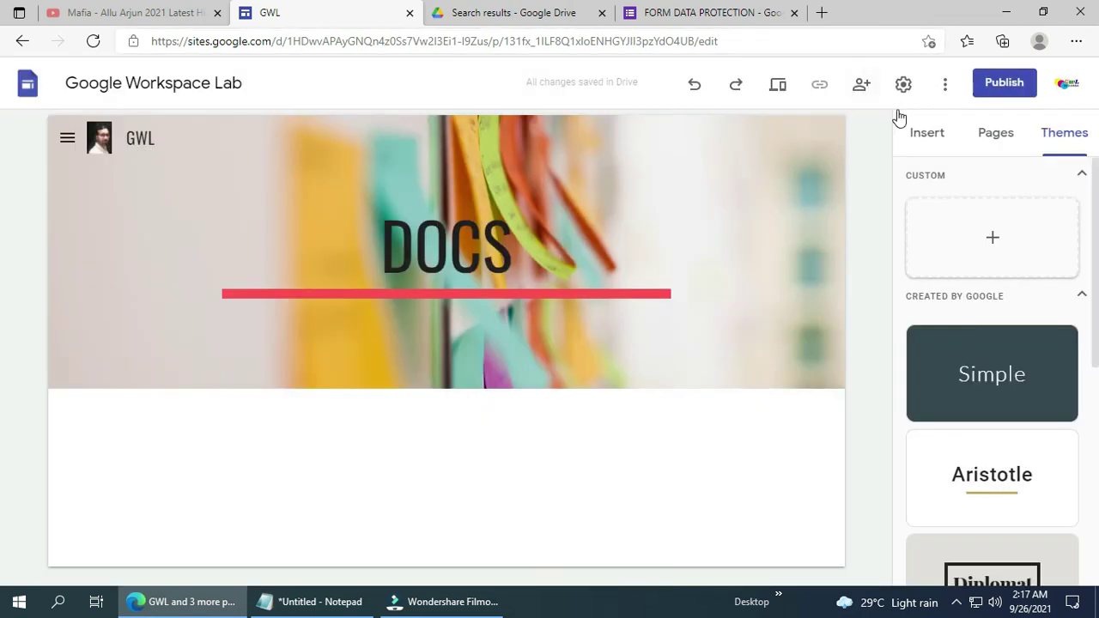
Look through the layouts and elements that can be inserted on the Docs page
mouse_move(341, 328)
click(927, 133)
scroll(956, 370, down, 6)
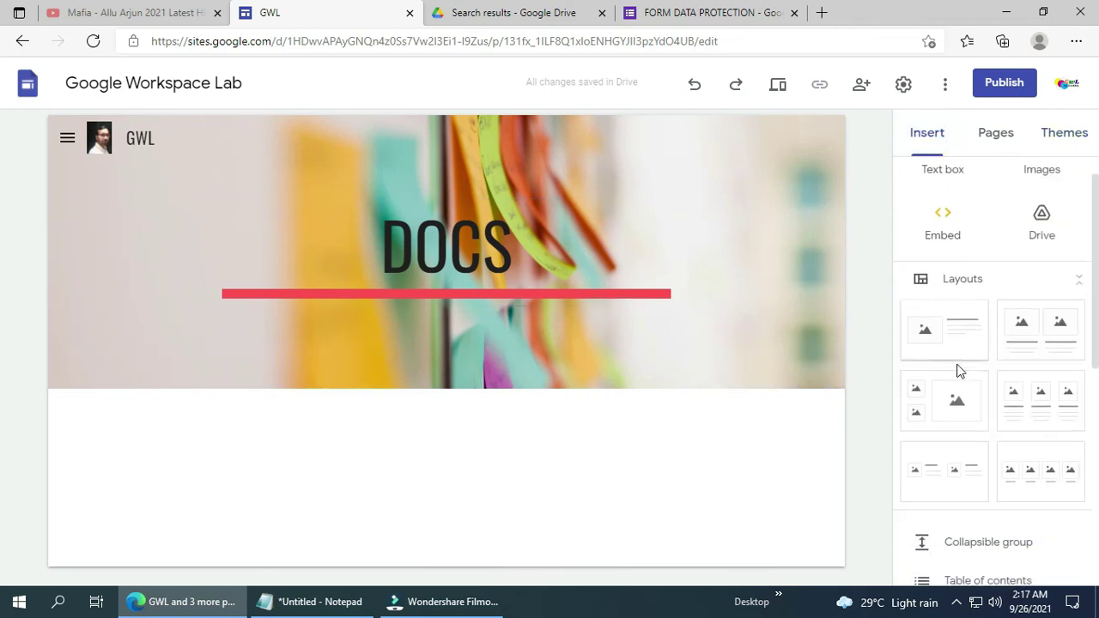
scroll(974, 533, up, 3)
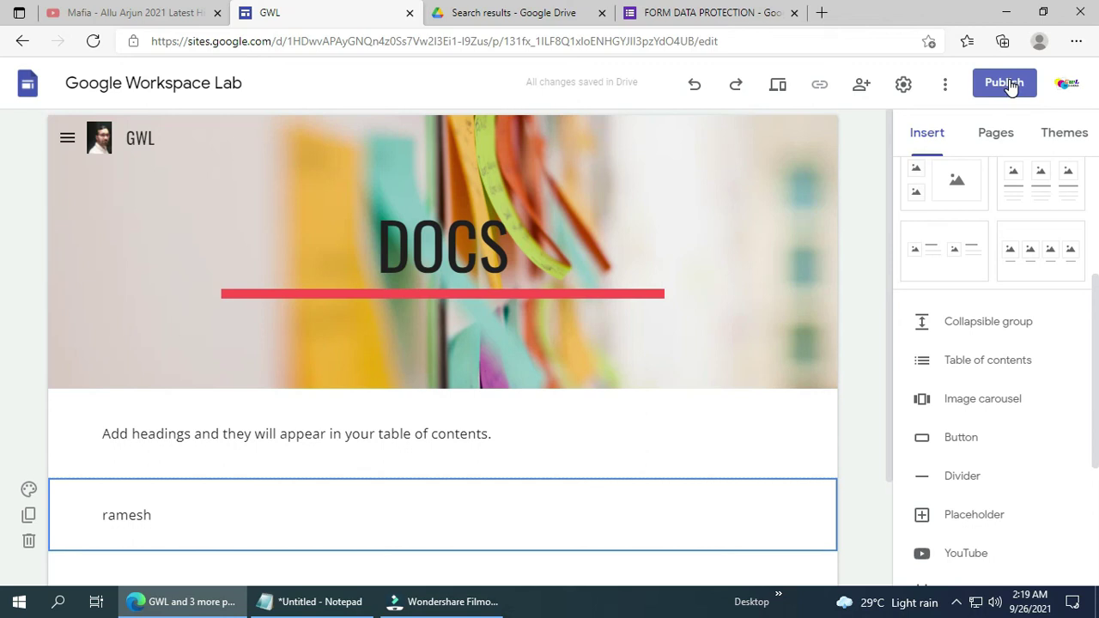
Start publishing the site and try googleworkspacelab and googleworkspacelab1 as its web address
click(397, 43)
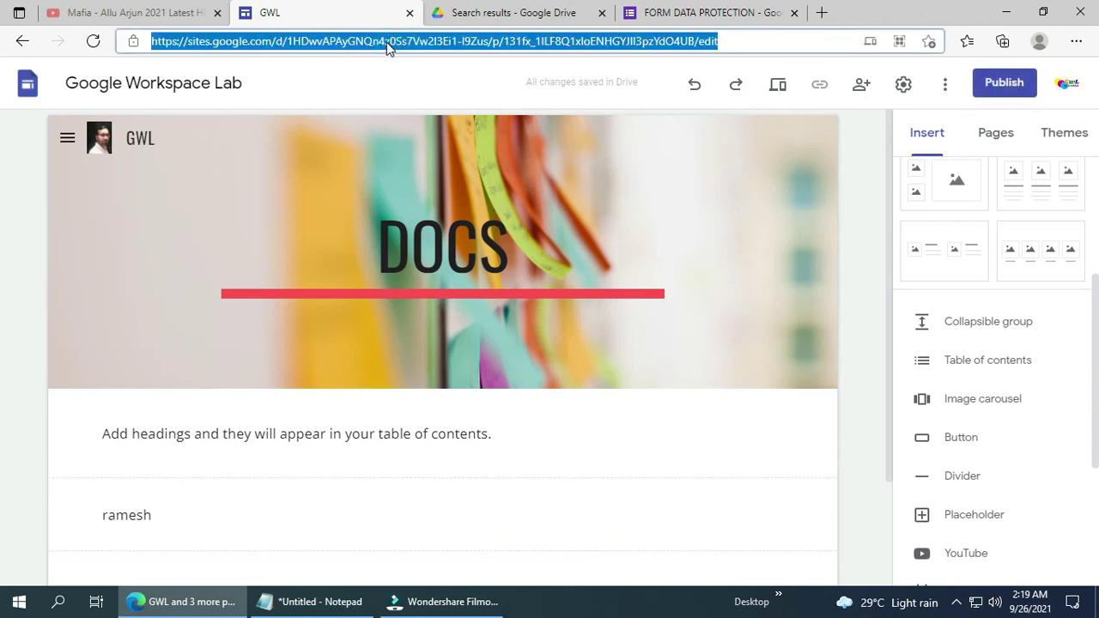
click(1010, 82)
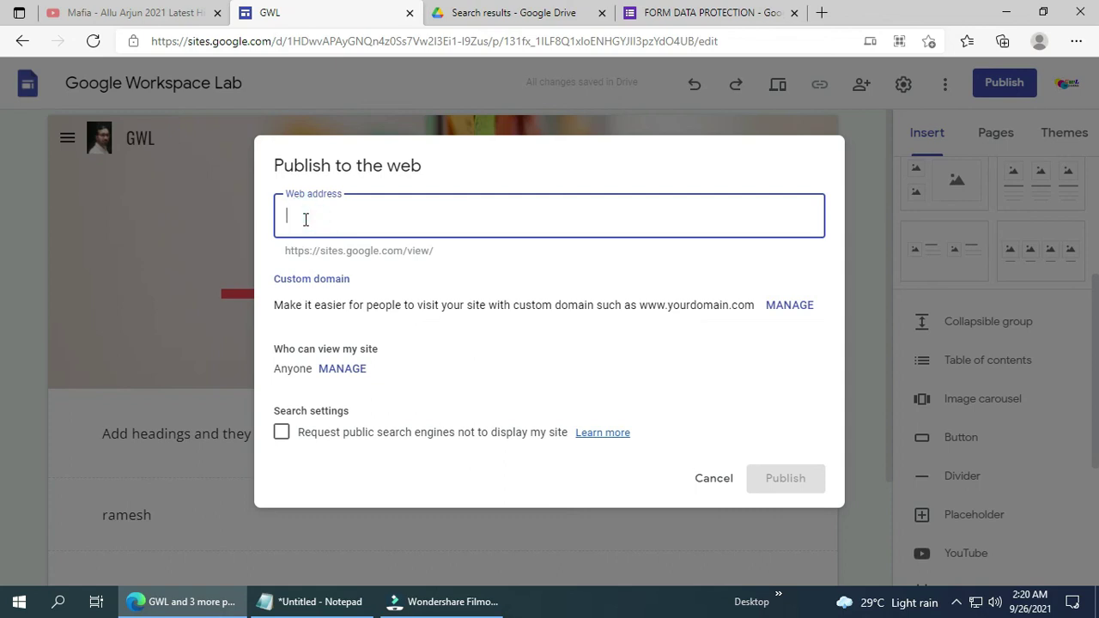
text(googleworkspacelab)
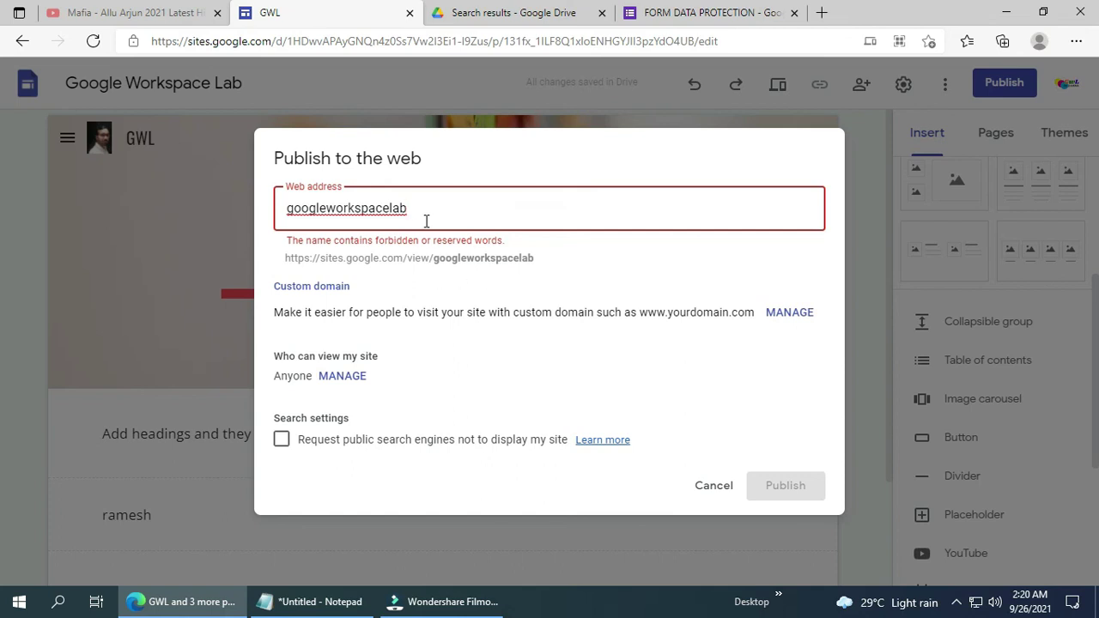
text(1)
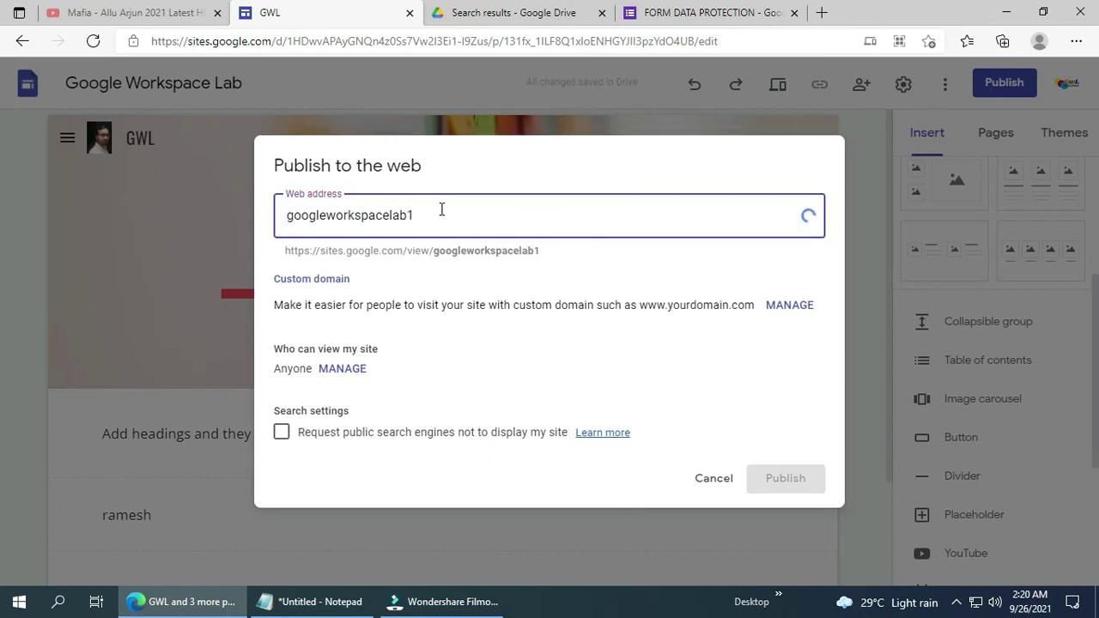
Replace the web address in the publishing settings with gwl
key(BackSpace)
key(BackSpace)
key(BackSpace)
key(BackSpace)
key(BackSpace)
key(BackSpace)
key(BackSpace)
key(BackSpace)
key(BackSpace)
key(BackSpace)
key(BackSpace)
key(BackSpace)
key(BackSpace)
key(BackSpace)
key(BackSpace)
key(BackSpace)
key(BackSpace)
key(BackSpace)
key(BackSpace)
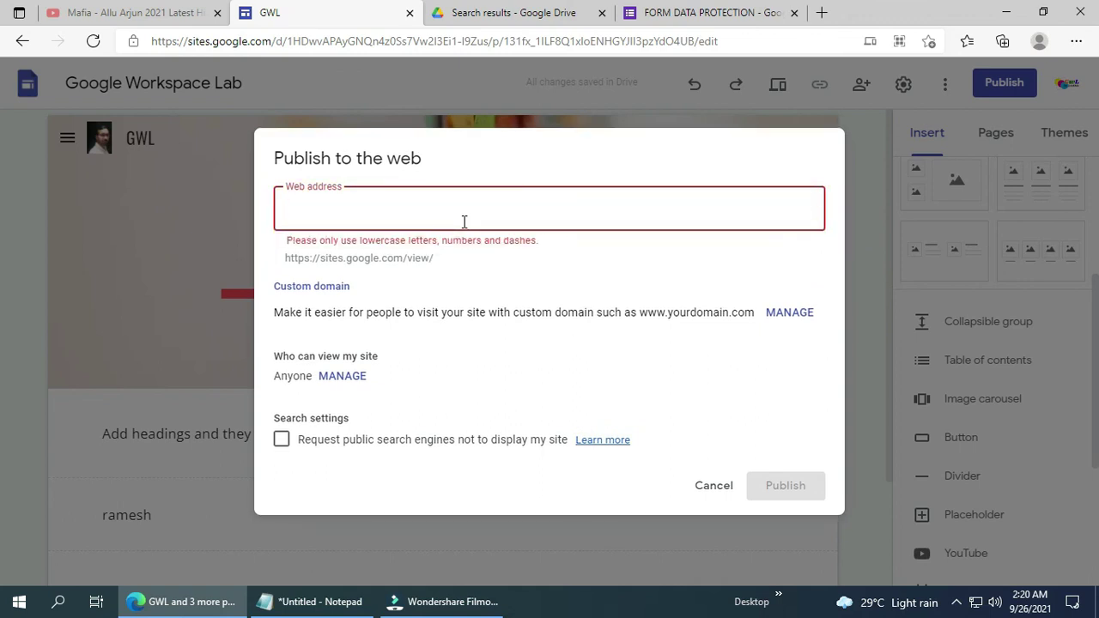
text(gwl)
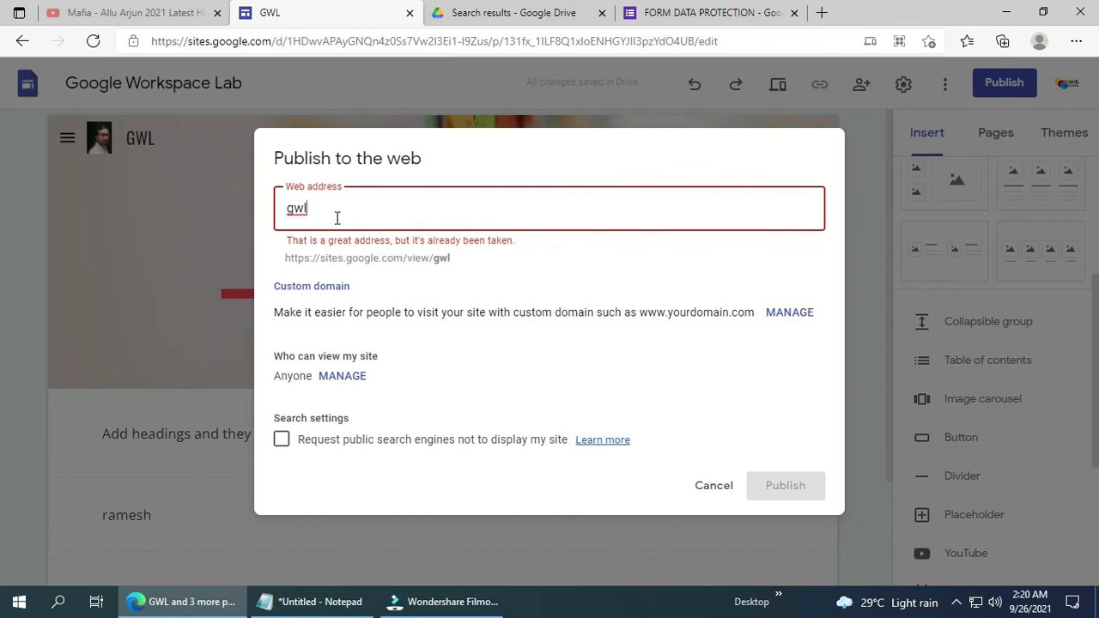
Replace the web address with the owner's first name followed directly by gwl
key(BackSpace)
key(BackSpace)
key(BackSpace)
text(ramesh)
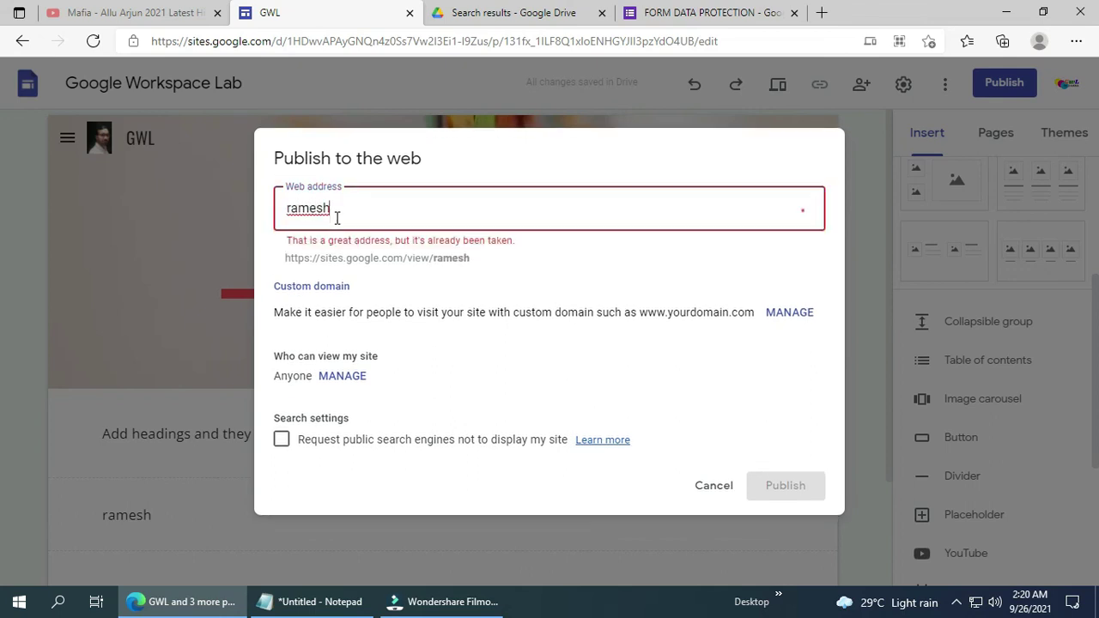
text(gwl)
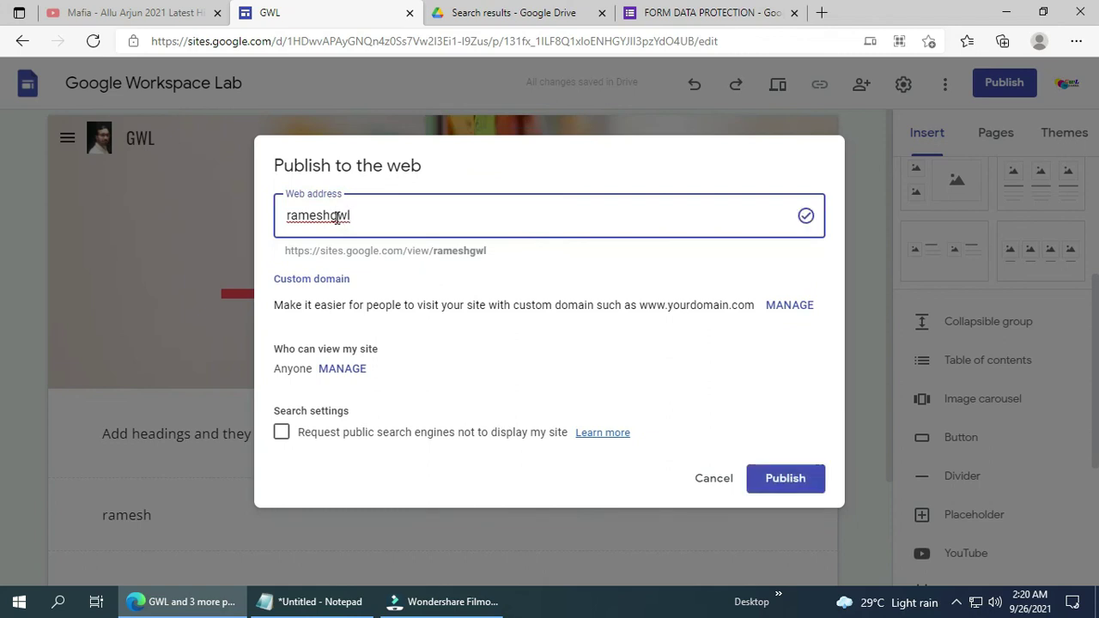
click(565, 284)
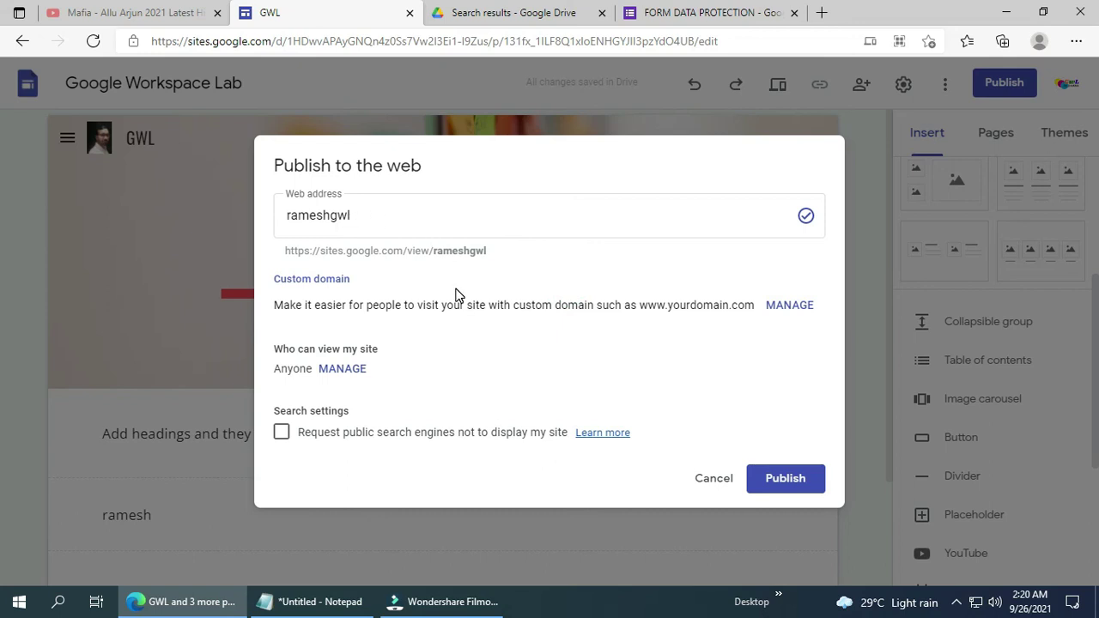
Check who can view the site, covering people sharing and the draft and published-site links, and close the options without changes
click(337, 371)
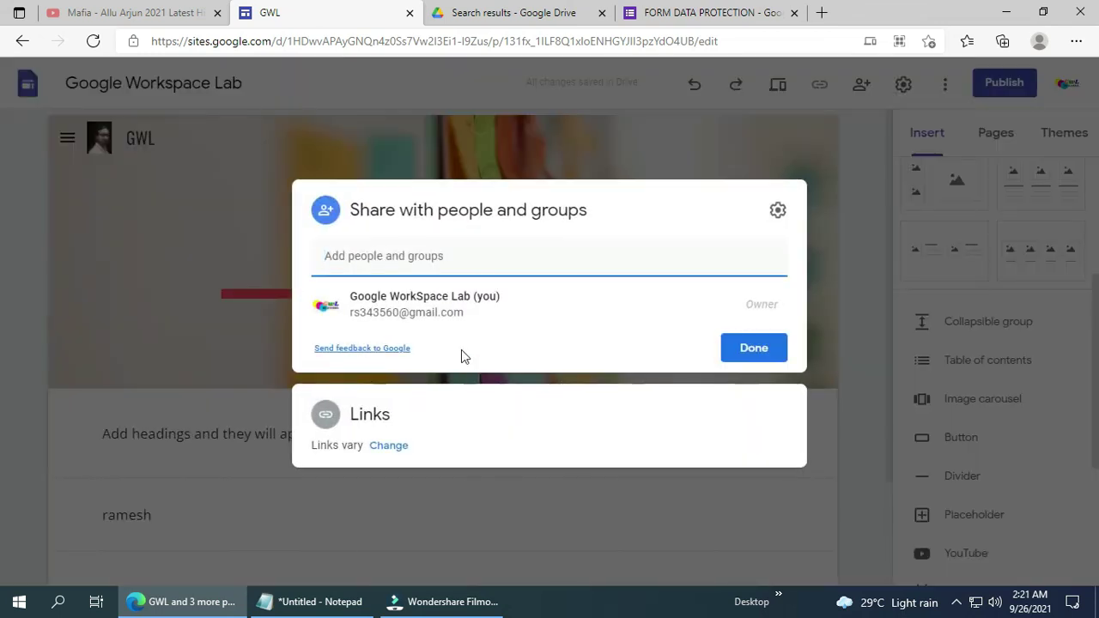
text(d)
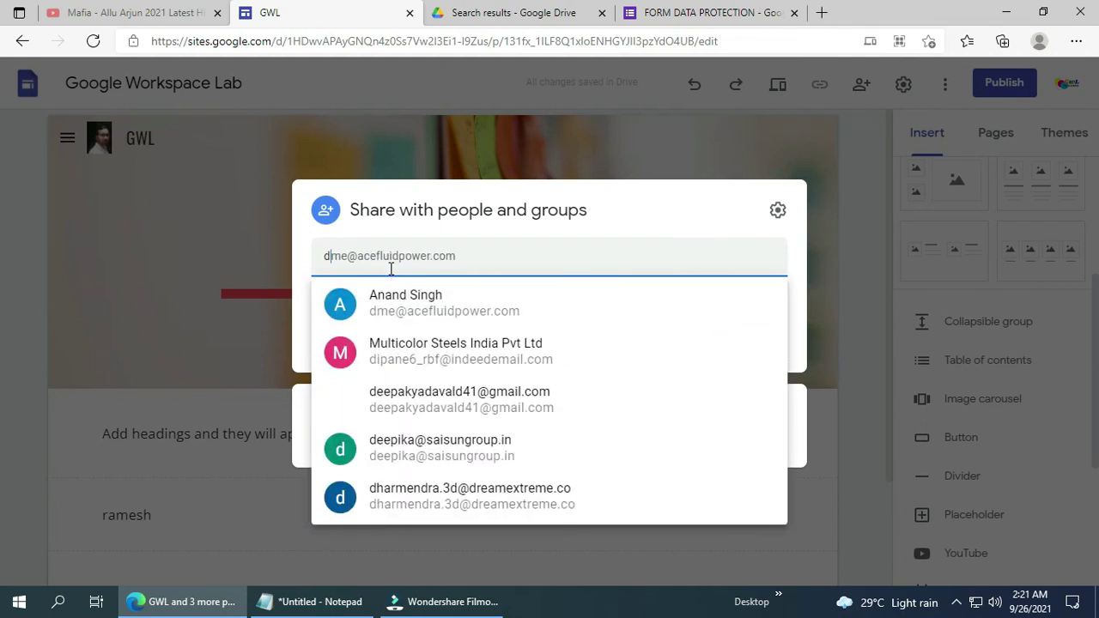
click(853, 252)
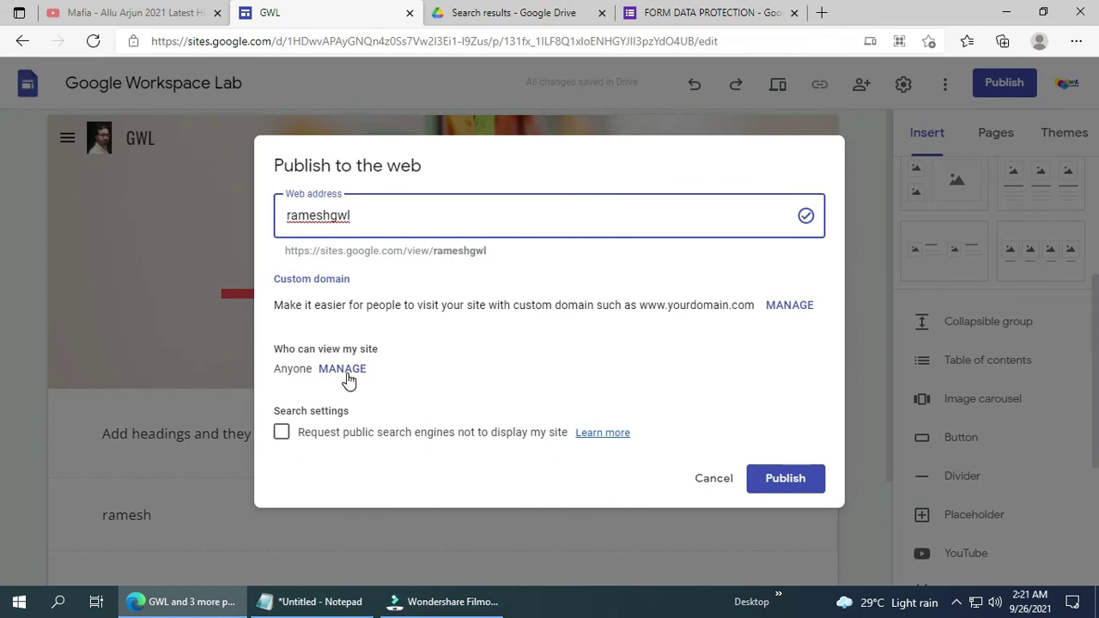
click(345, 371)
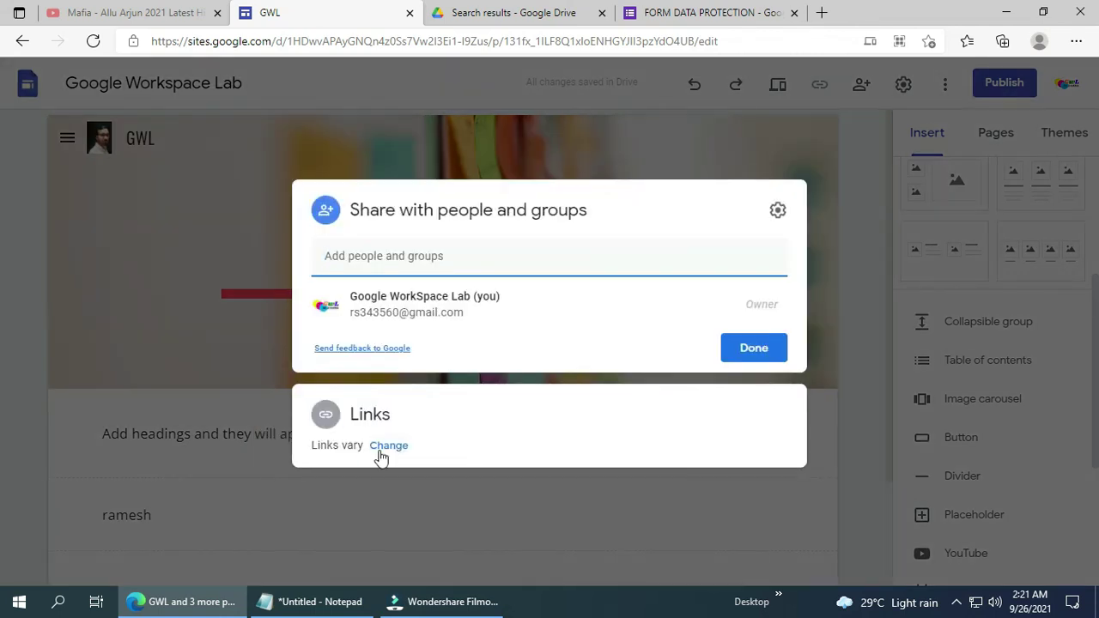
click(387, 447)
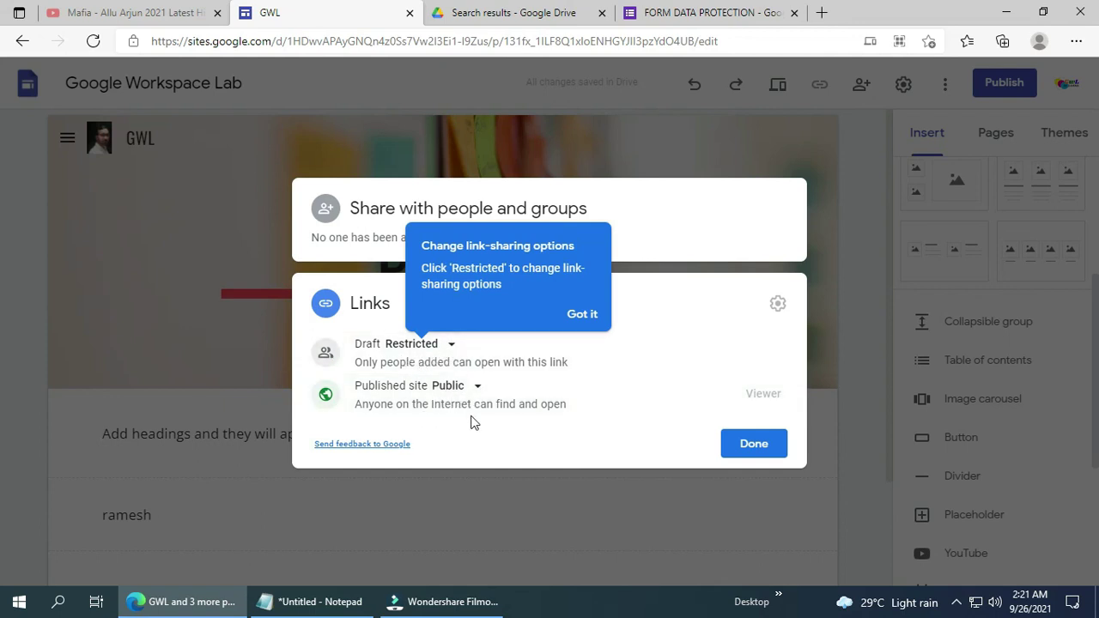
click(753, 443)
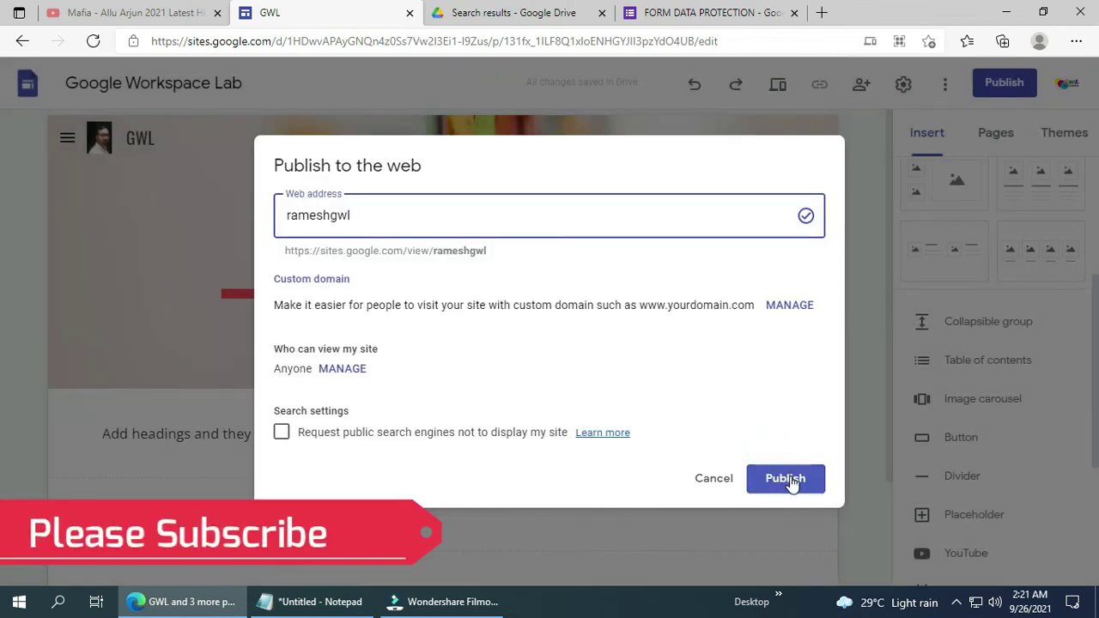
Copy the site's full sites.google.com address from the publishing settings and publish the site to the web
double_click(360, 218)
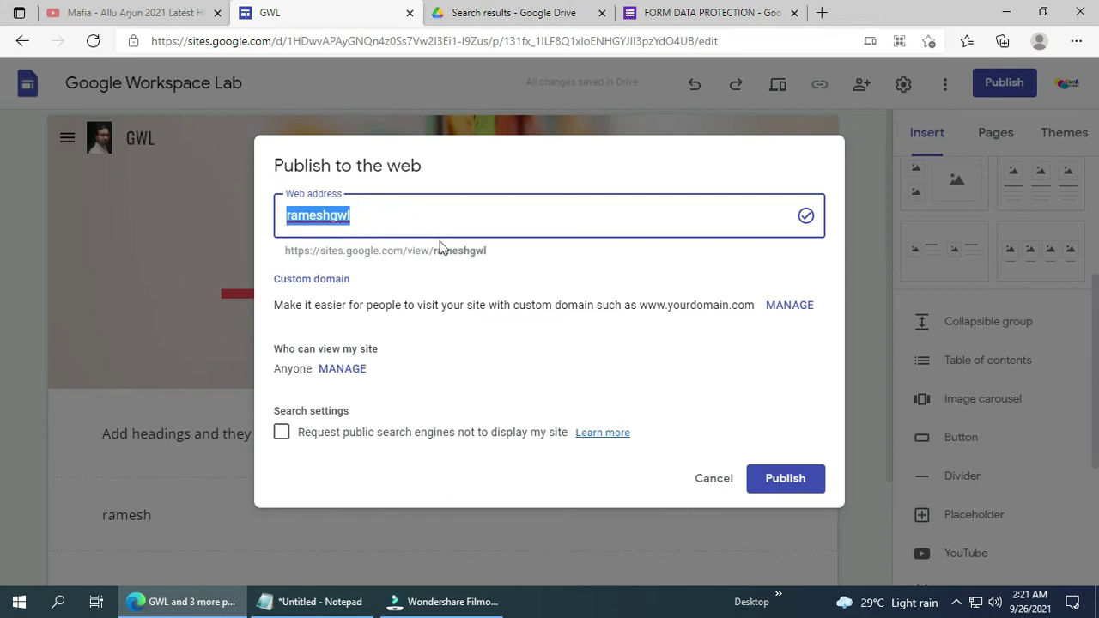
double_click(485, 251)
click(486, 251)
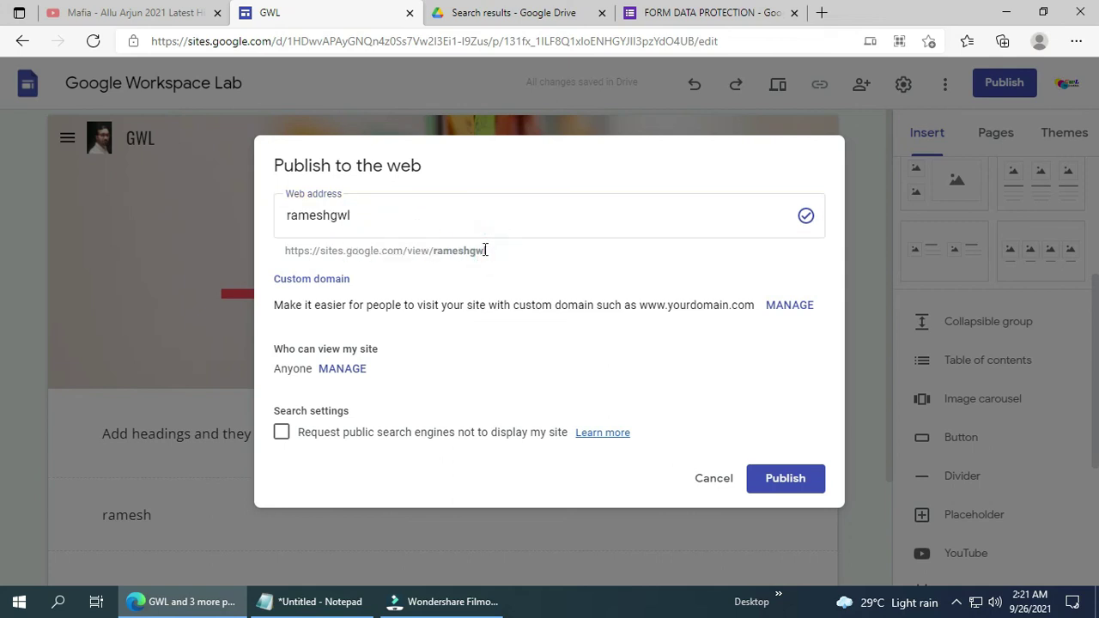
double_click(490, 251)
click(489, 251)
drag(435, 251, 450, 249)
drag(287, 251, 479, 263)
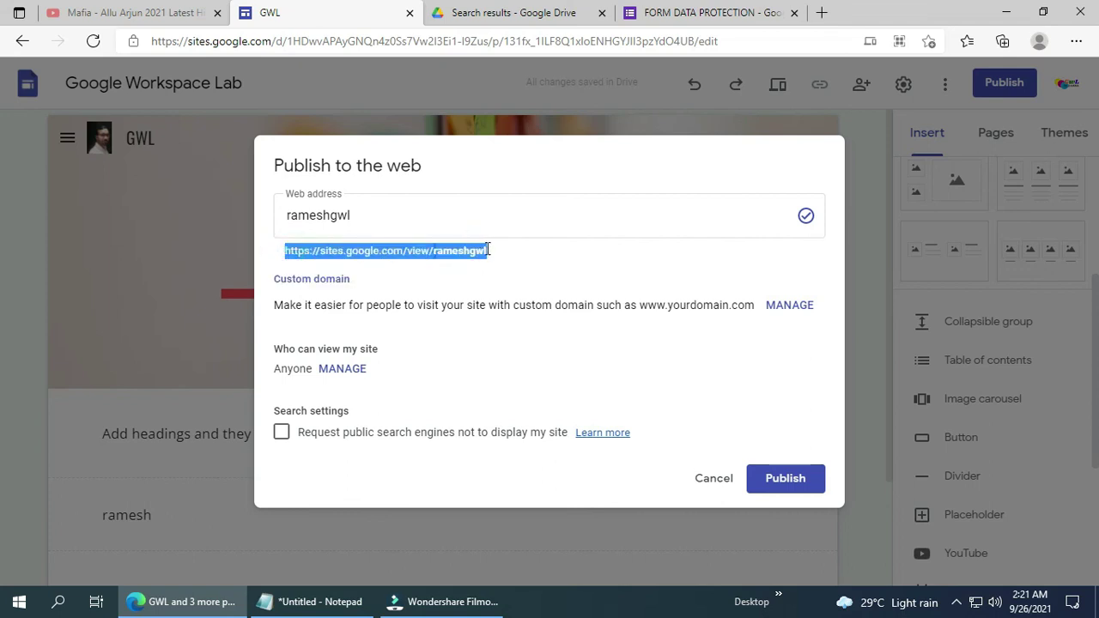
click(783, 481)
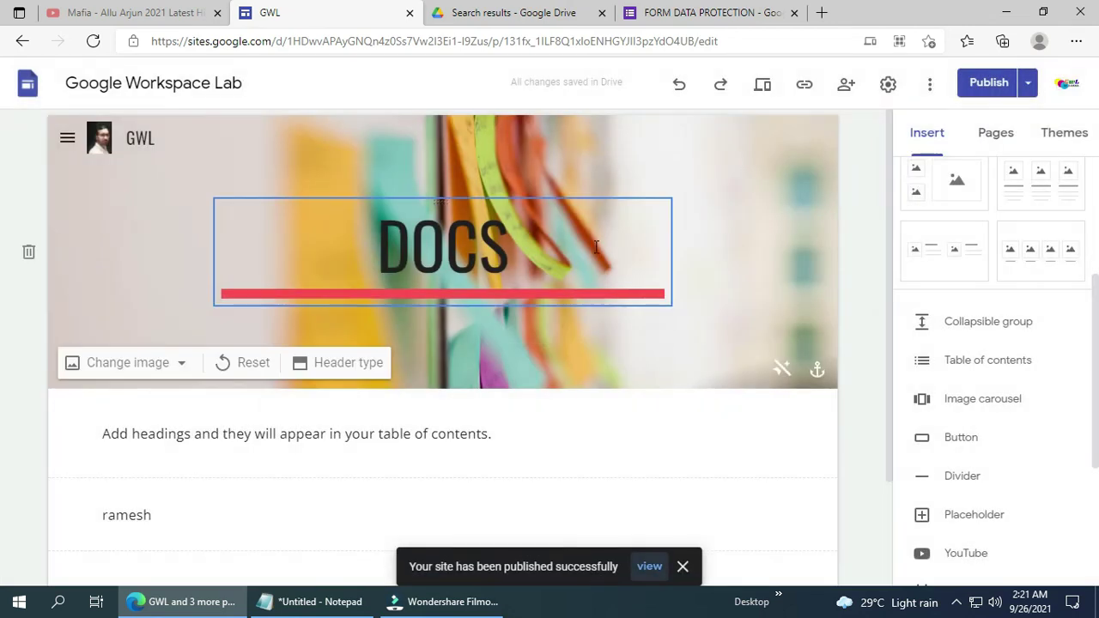
Open the published site in a new browser tab using the copied web address
click(822, 12)
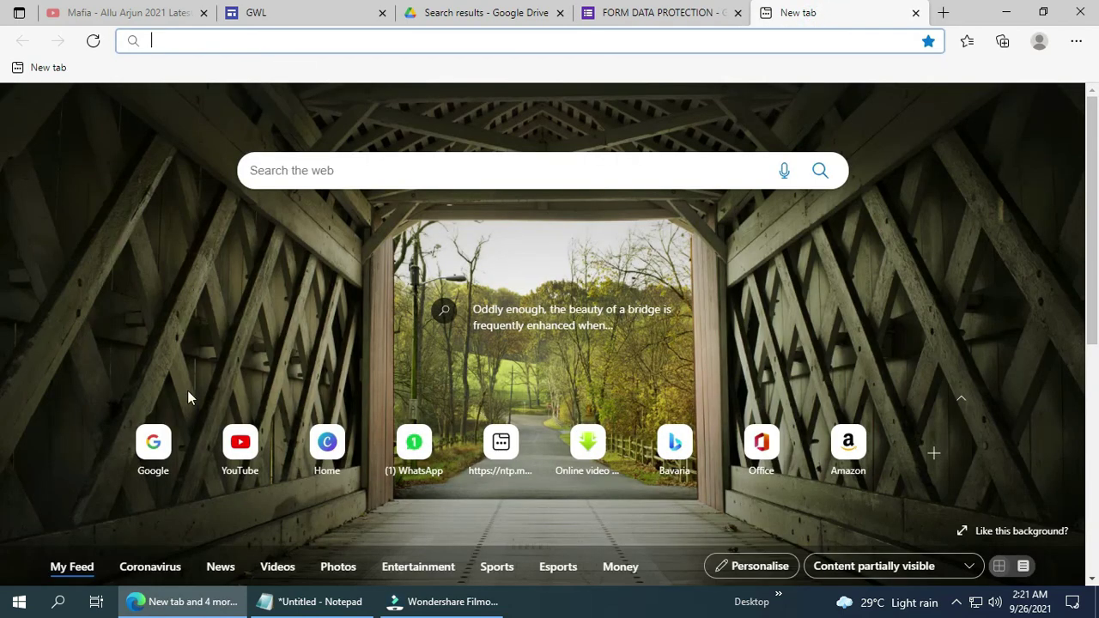
click(154, 457)
click(155, 457)
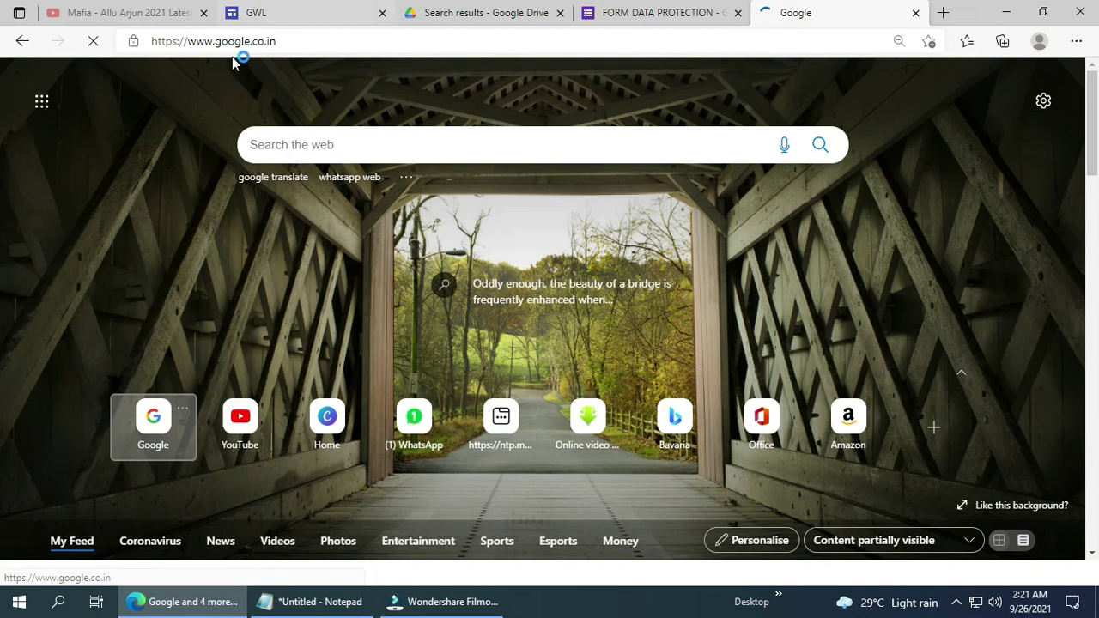
click(233, 41)
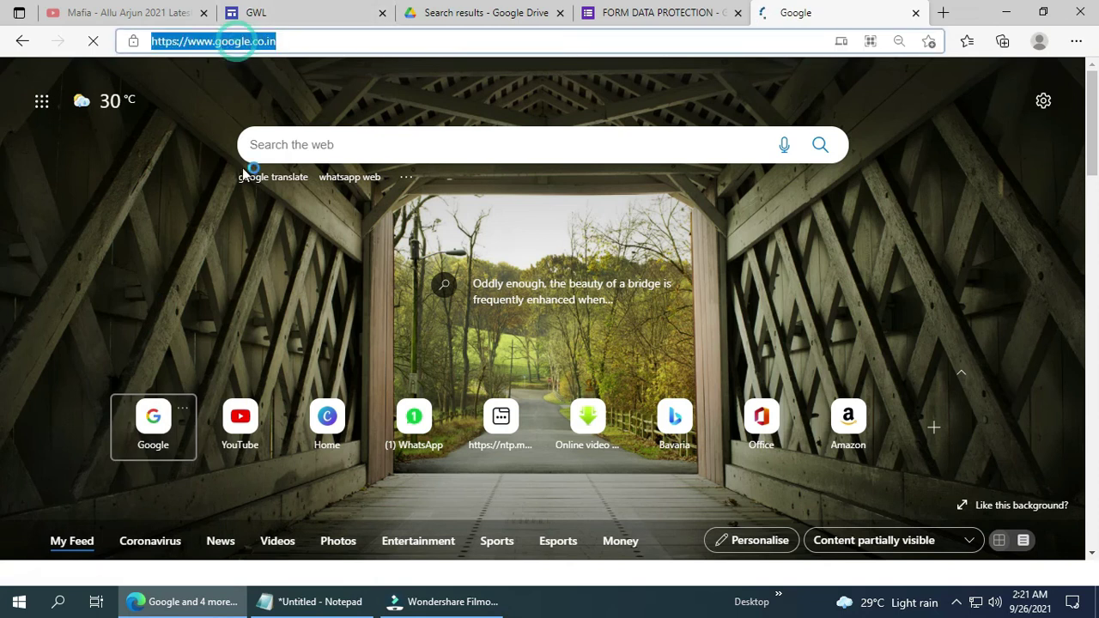
text(https://sites.google.com/view/rameshgwl)
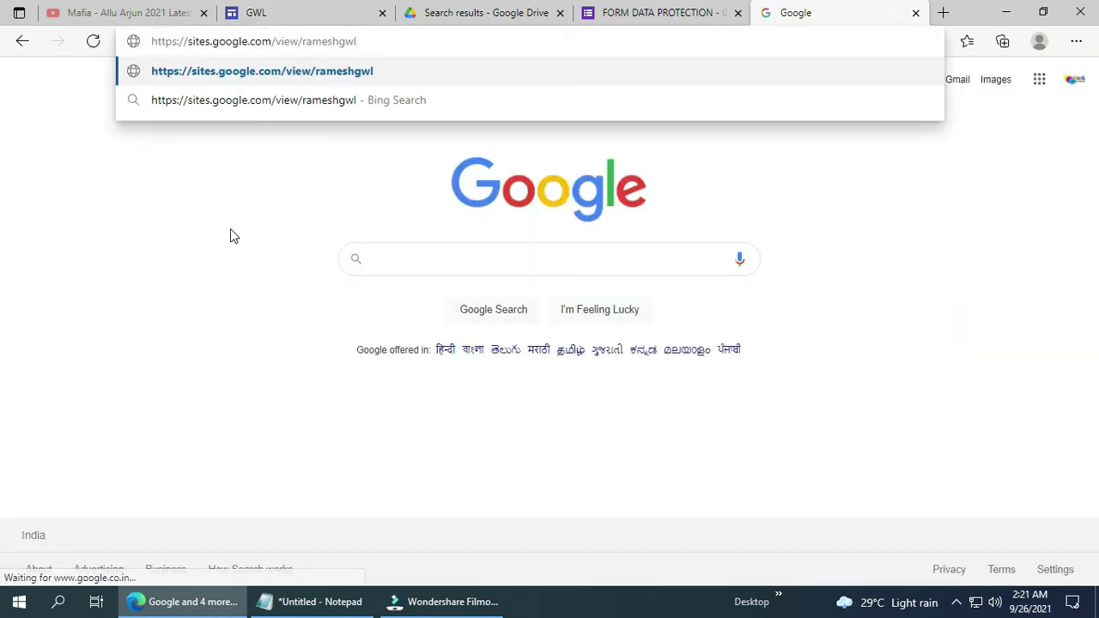
key(Return)
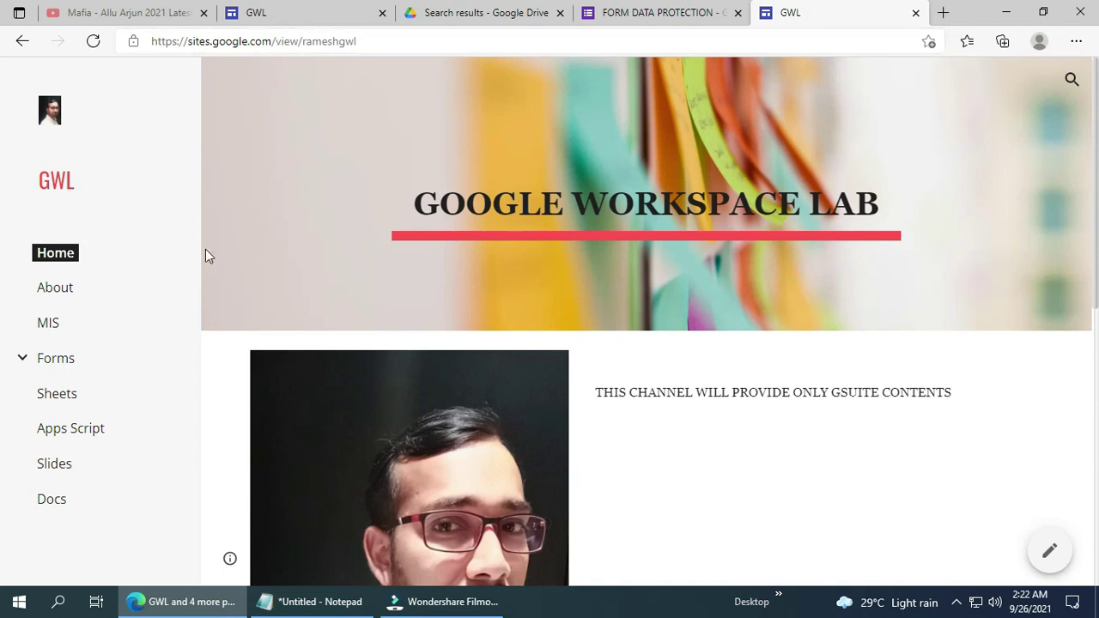
Test the published site's navigation by visiting the About, MIS and Delhi pages and the GB Nagar page under Noida
click(59, 293)
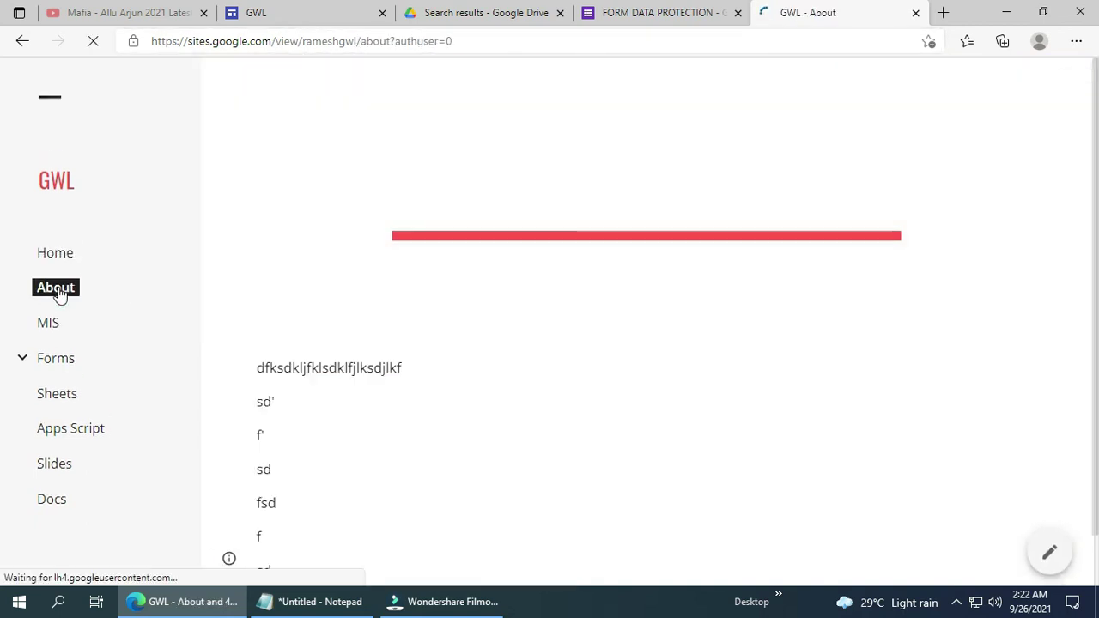
click(57, 325)
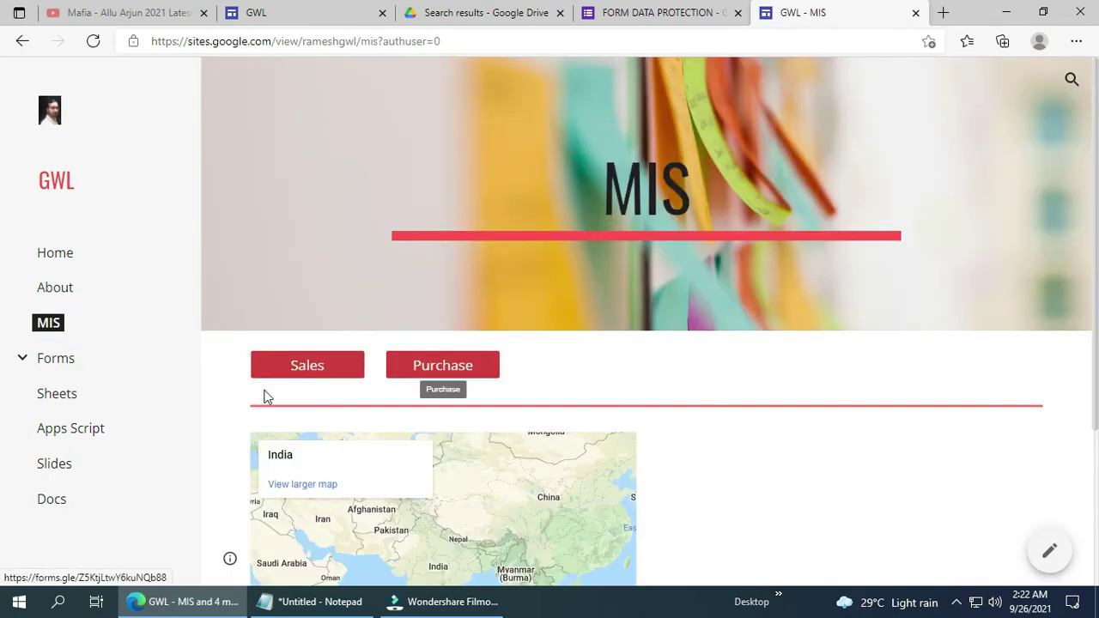
click(60, 369)
click(68, 398)
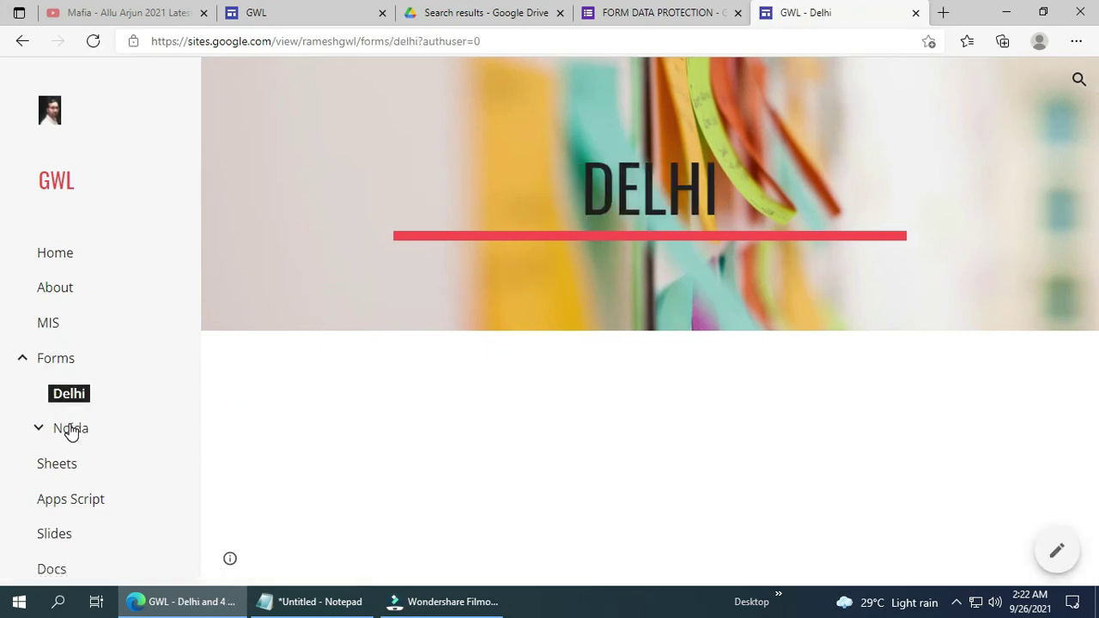
click(71, 429)
click(108, 470)
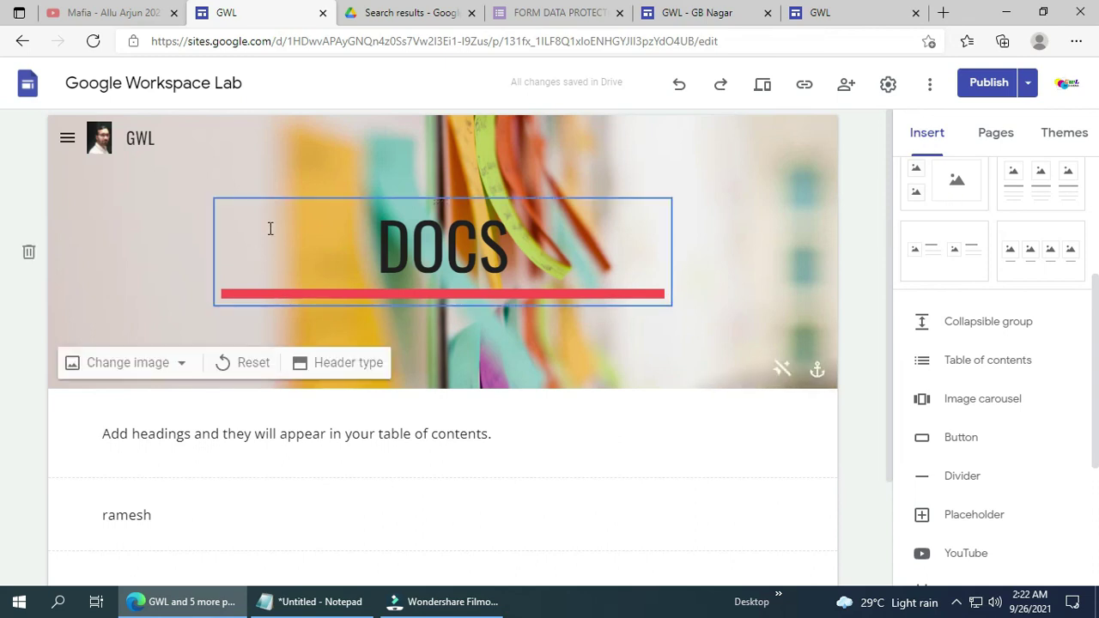
Delete the text box below the table of contents on the Docs page in the site editor and undo the deletion
scroll(326, 314, down, 3)
scroll(332, 336, up, 3)
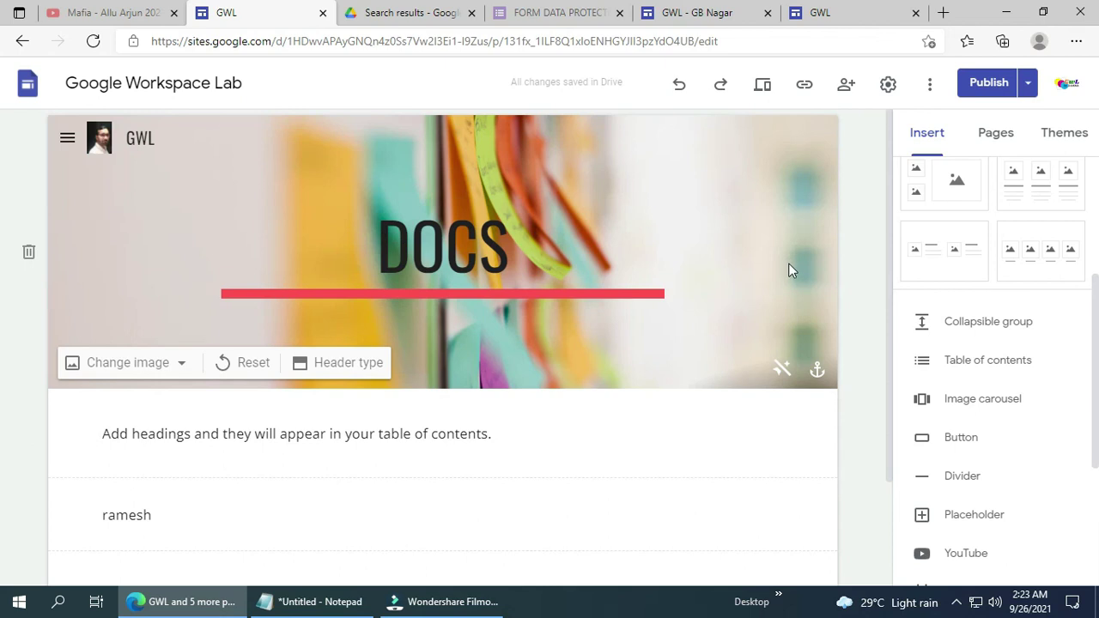
scroll(763, 335, down, 2)
click(605, 388)
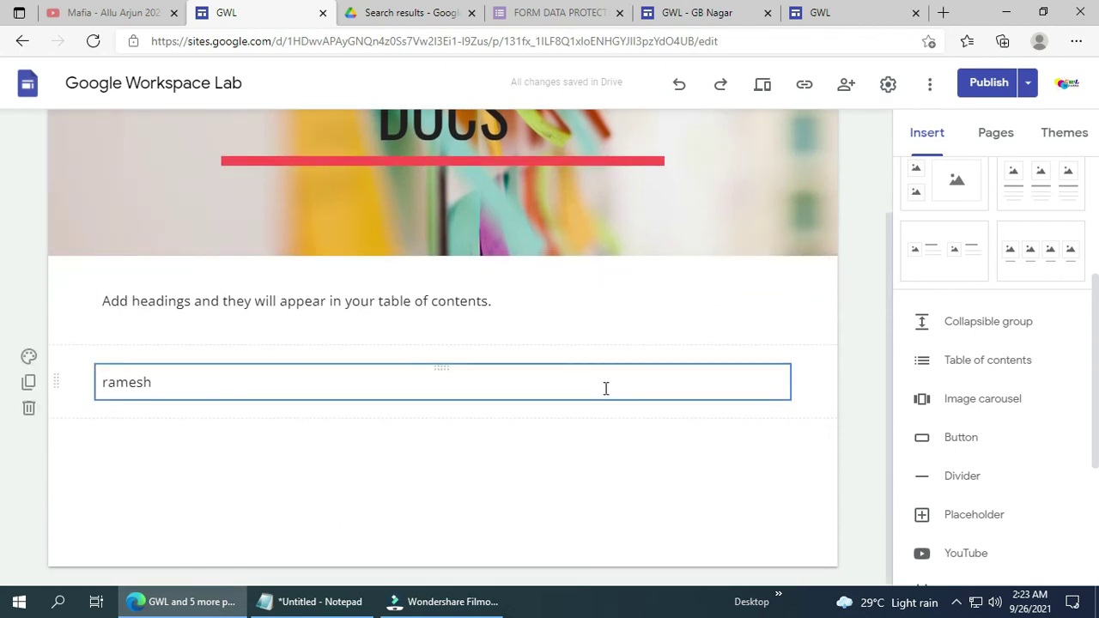
click(456, 420)
click(450, 373)
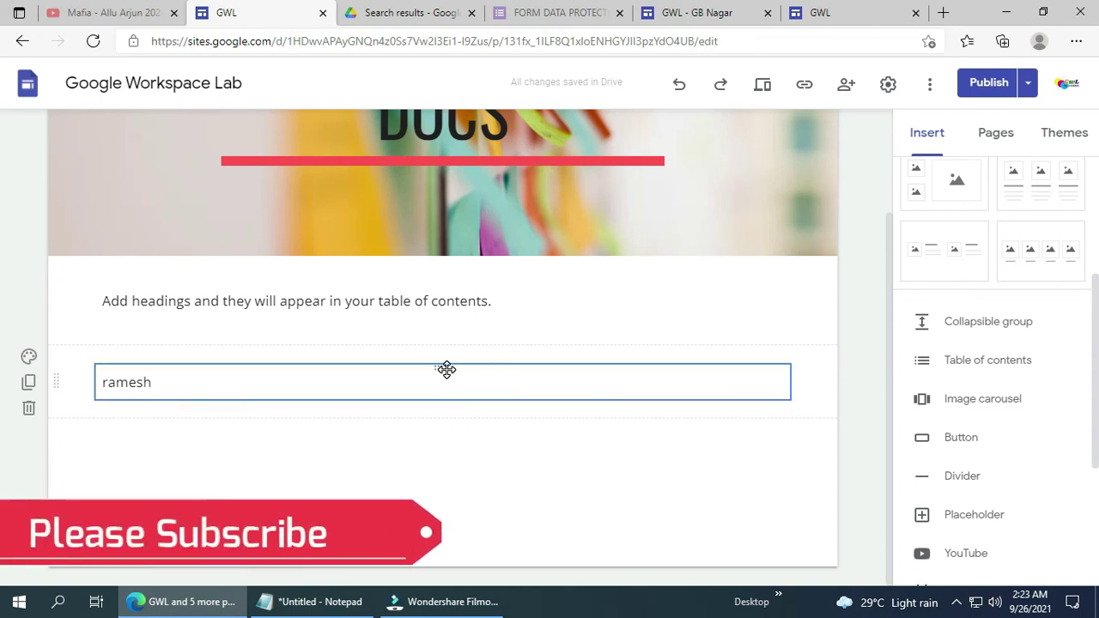
key(Delete)
click(558, 311)
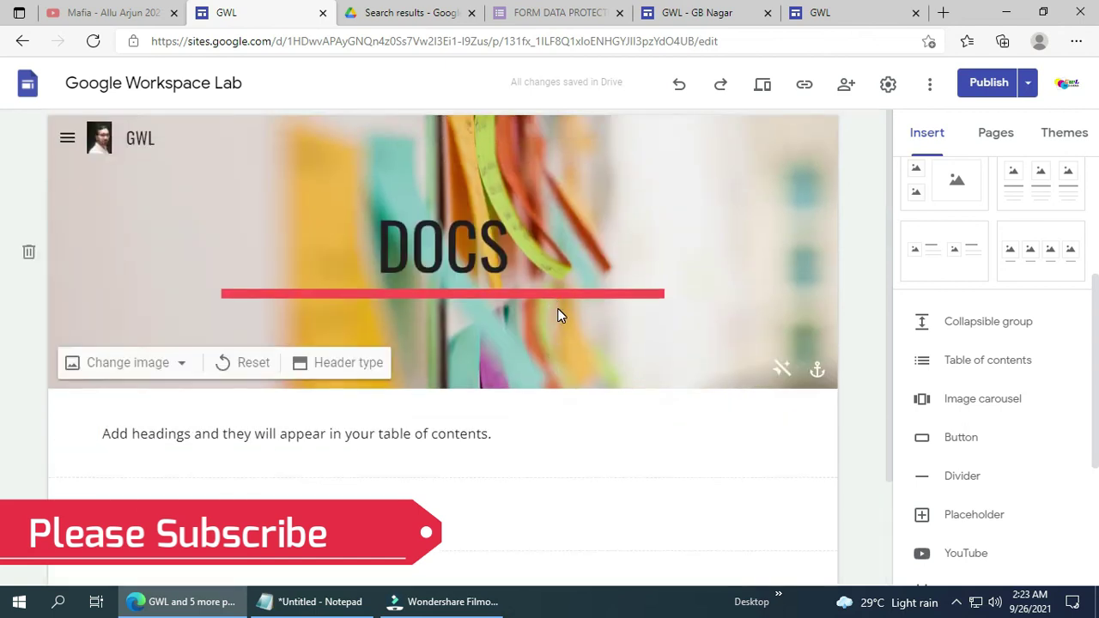
key(ctrl+z)
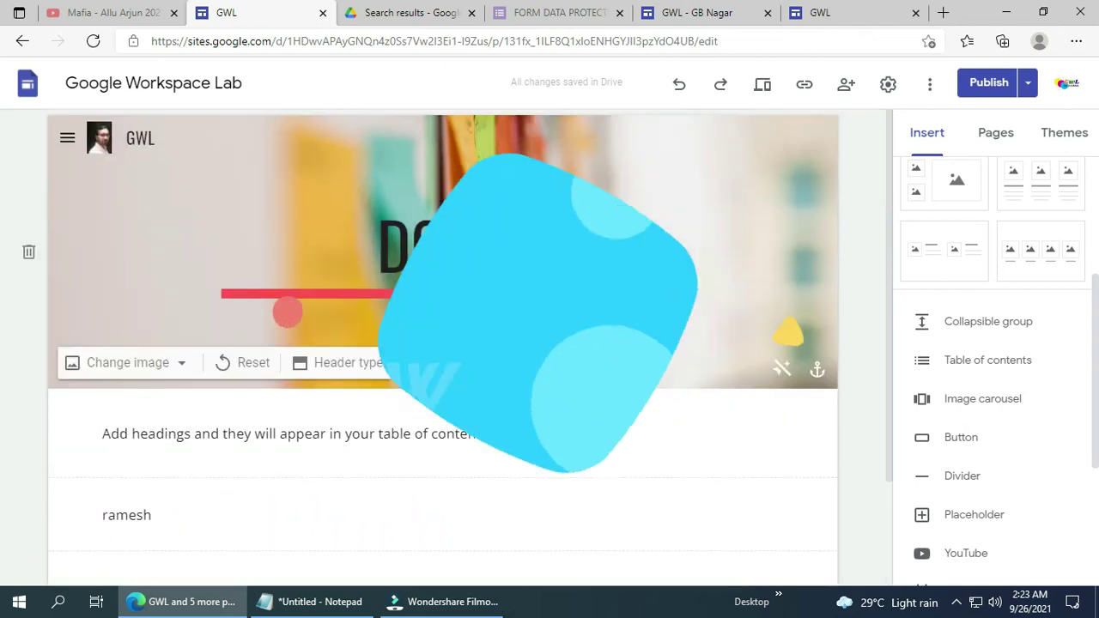